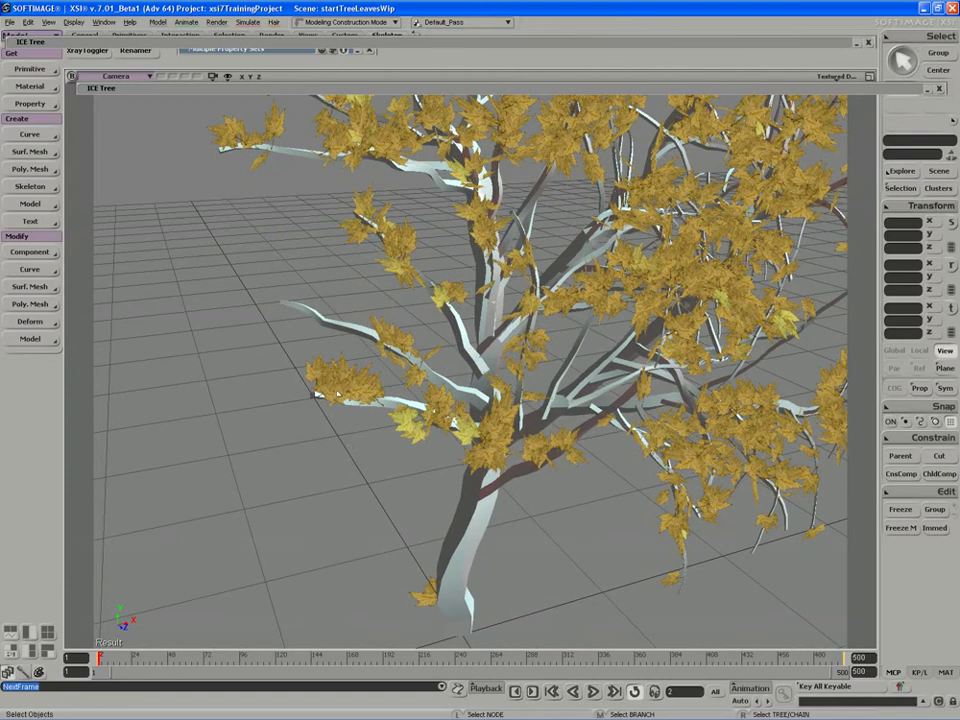
- Select the leafGeo leaf mesh lying on the ground at the base of the tree trunk
left_click(335, 376)
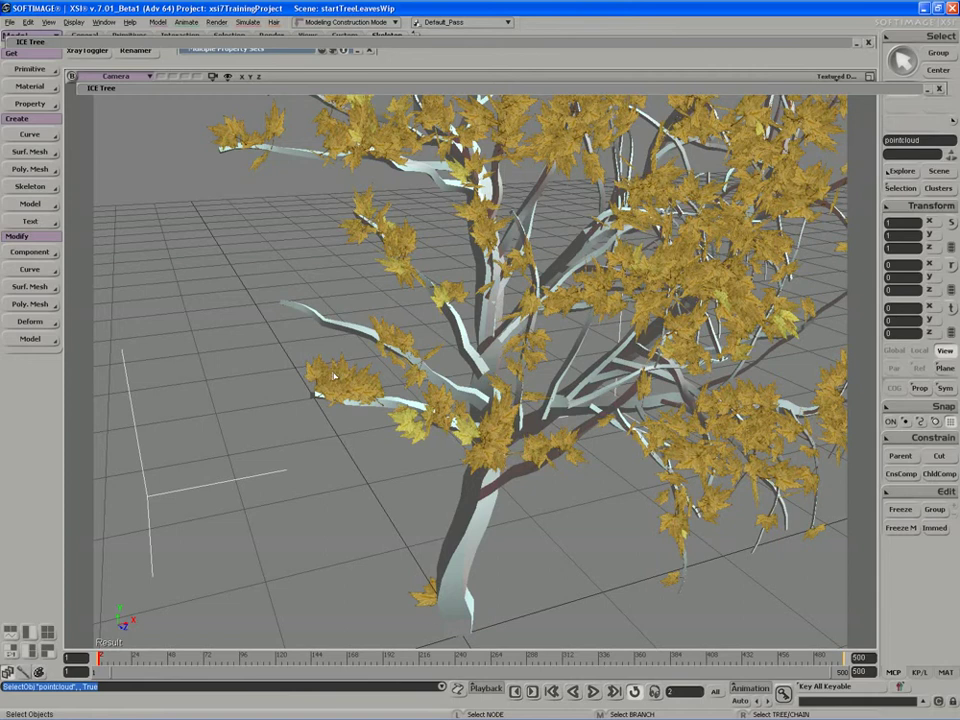
left_click(426, 604)
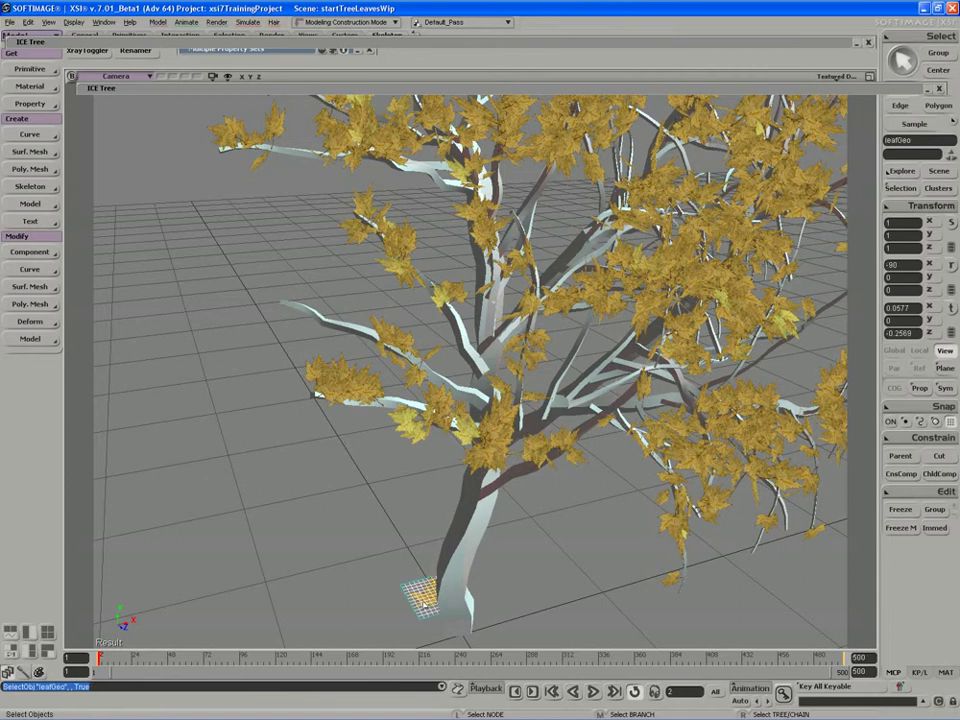
key("s")
left_click_drag(414, 591, 412, 548)
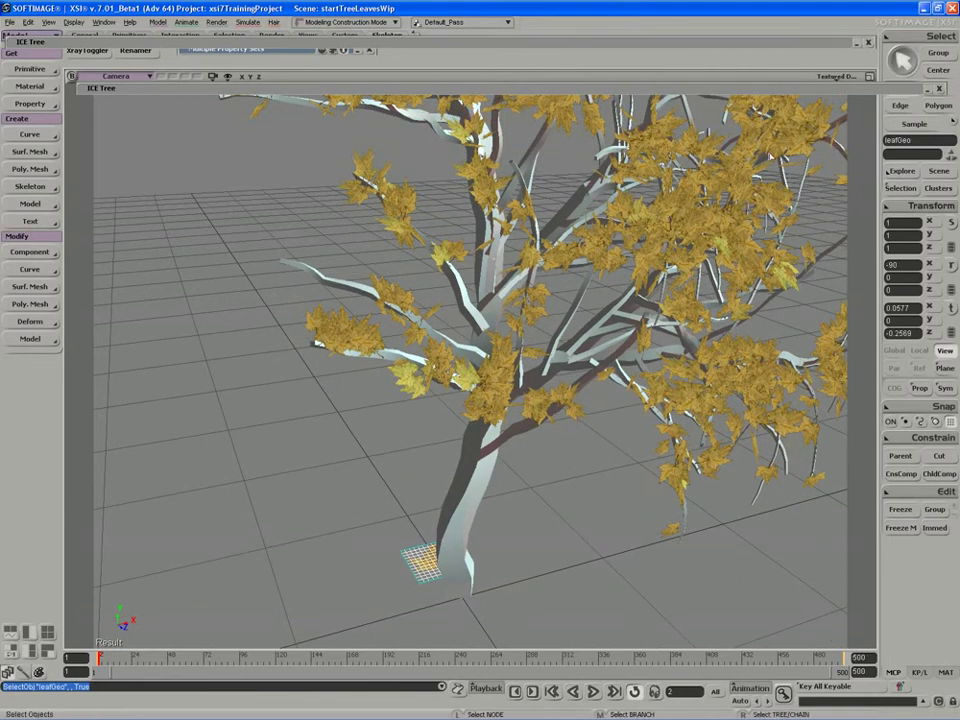
key("s")
left_click_drag(512, 283, 514, 267)
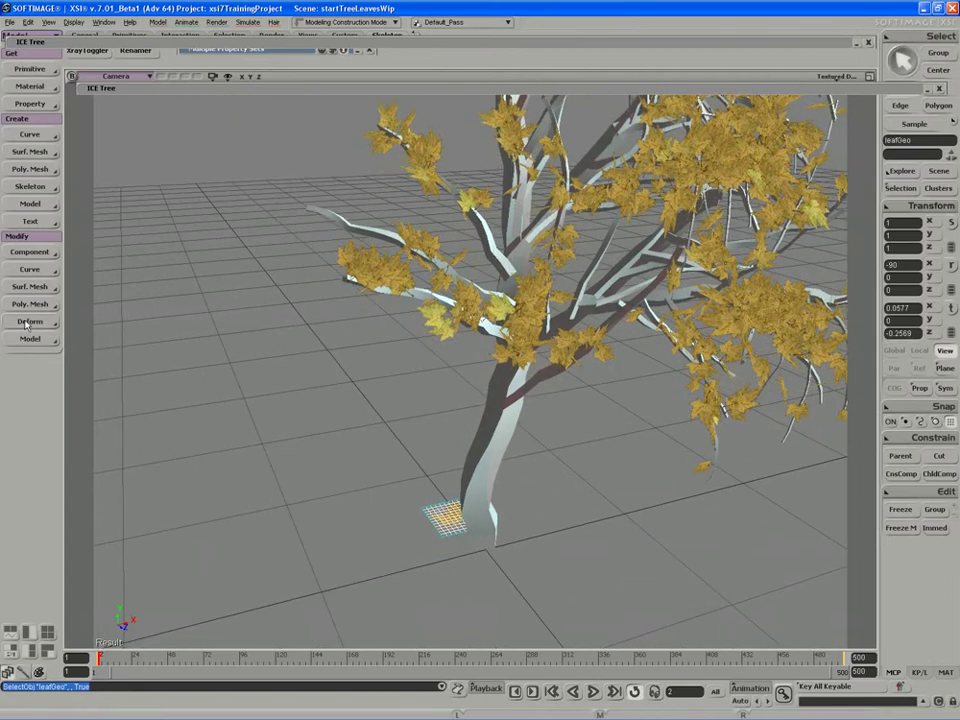
- Apply a Fold deformation to the leaf mesh in Animation Construction Mode
left_click(345, 21)
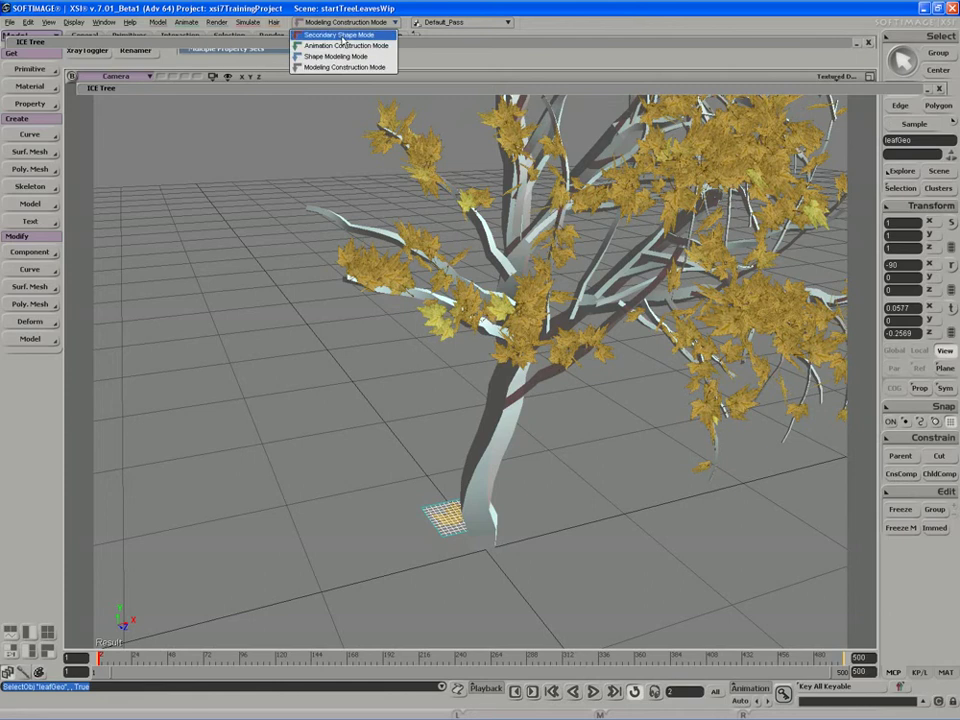
left_click(345, 45)
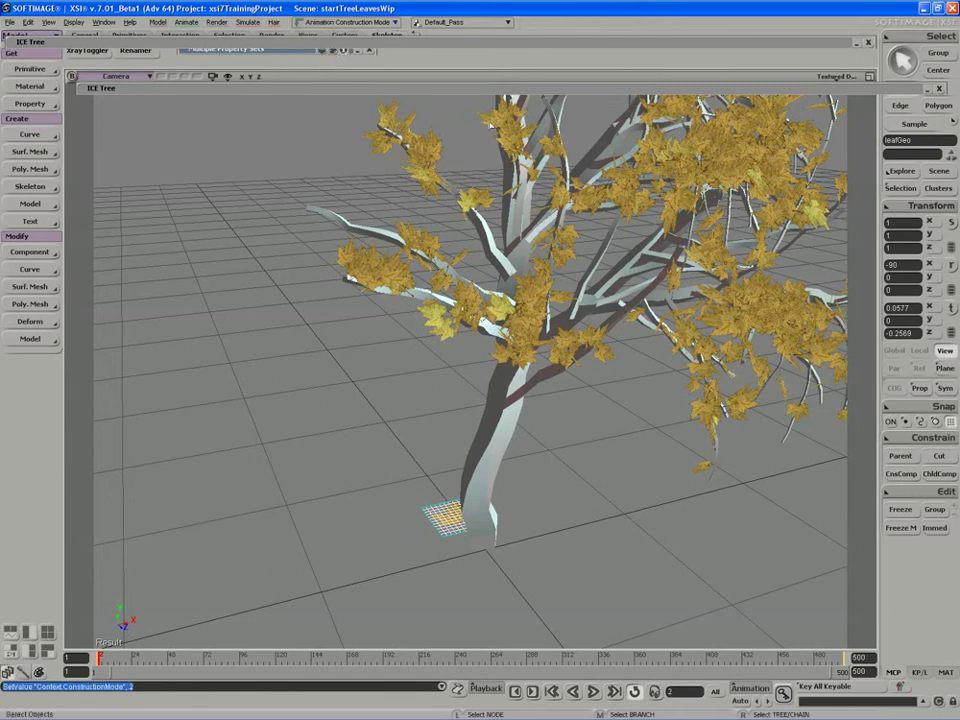
left_click(888, 189)
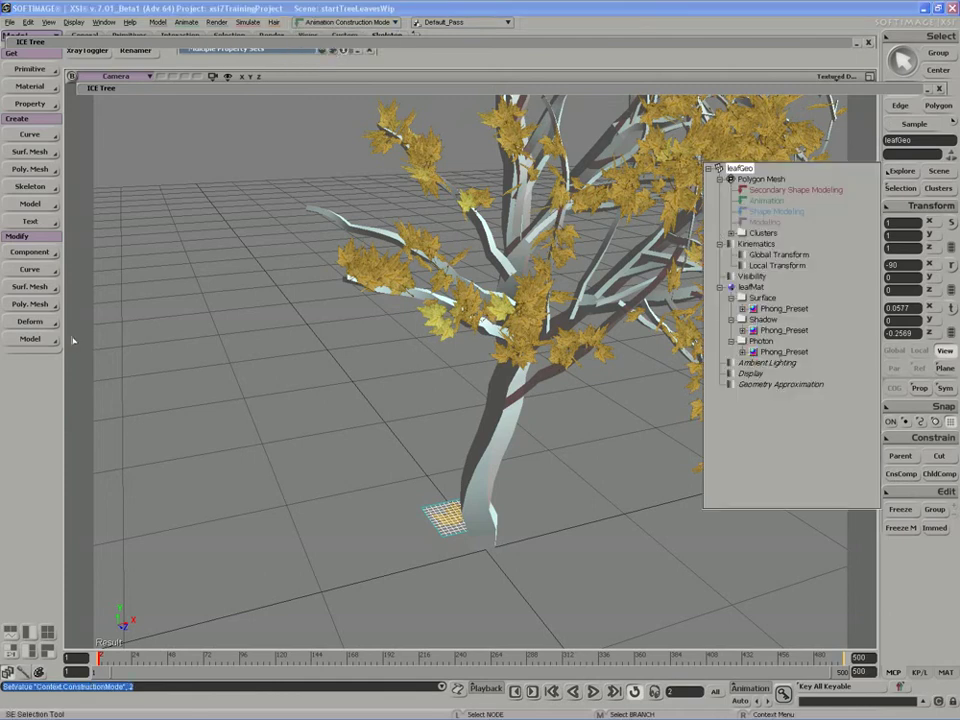
left_click(30, 321)
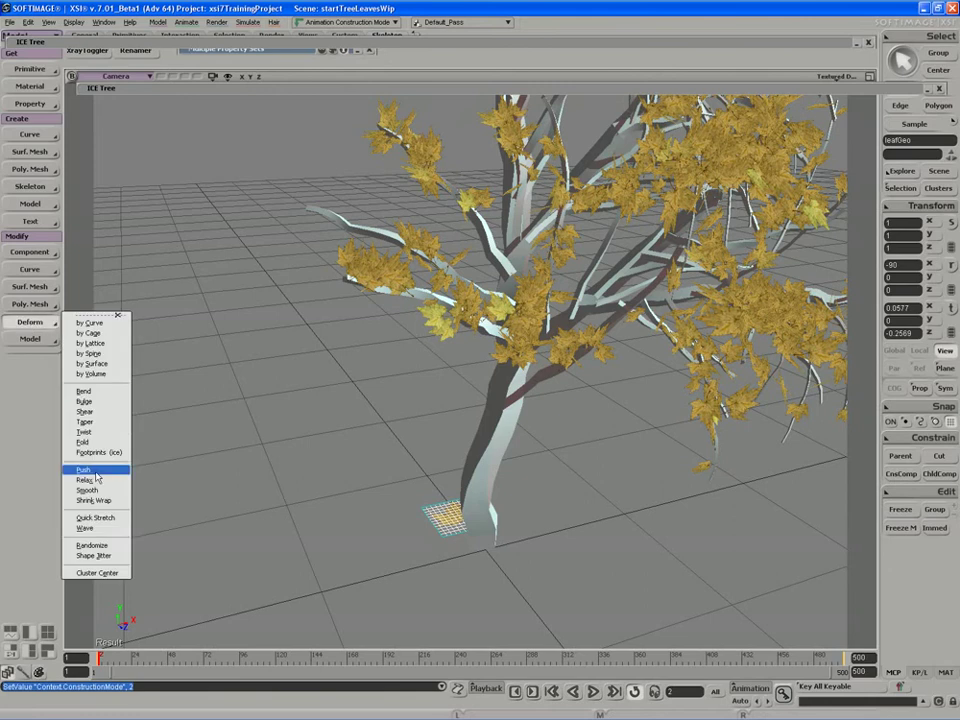
left_click(90, 442)
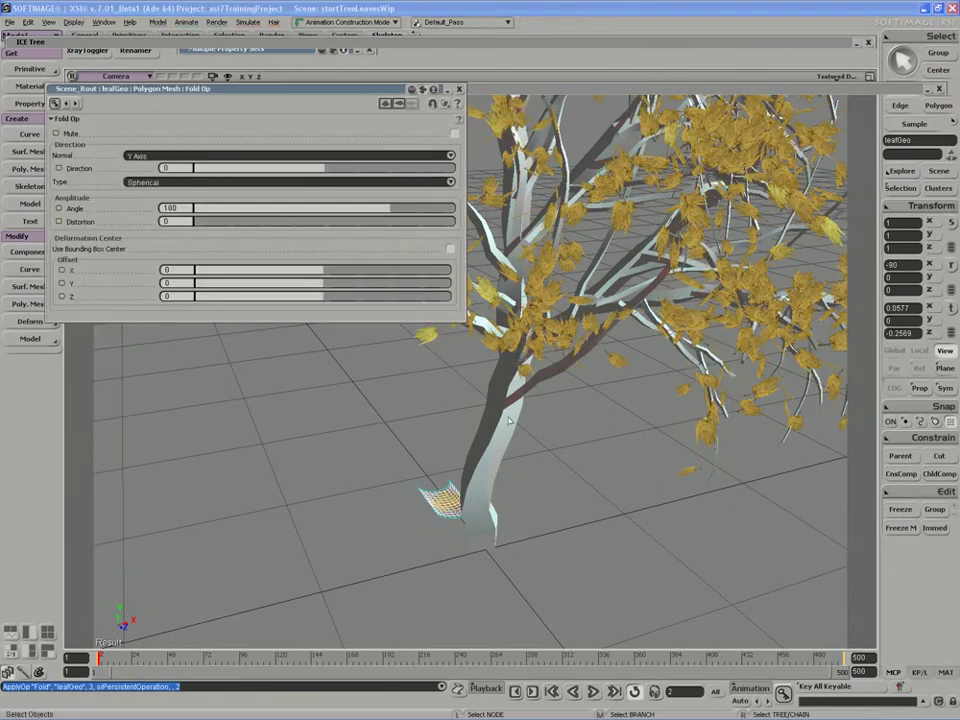
- Return to Modeling Construction Mode and move the Fold Op property page clear of the tree's lower branches
left_click(345, 21)
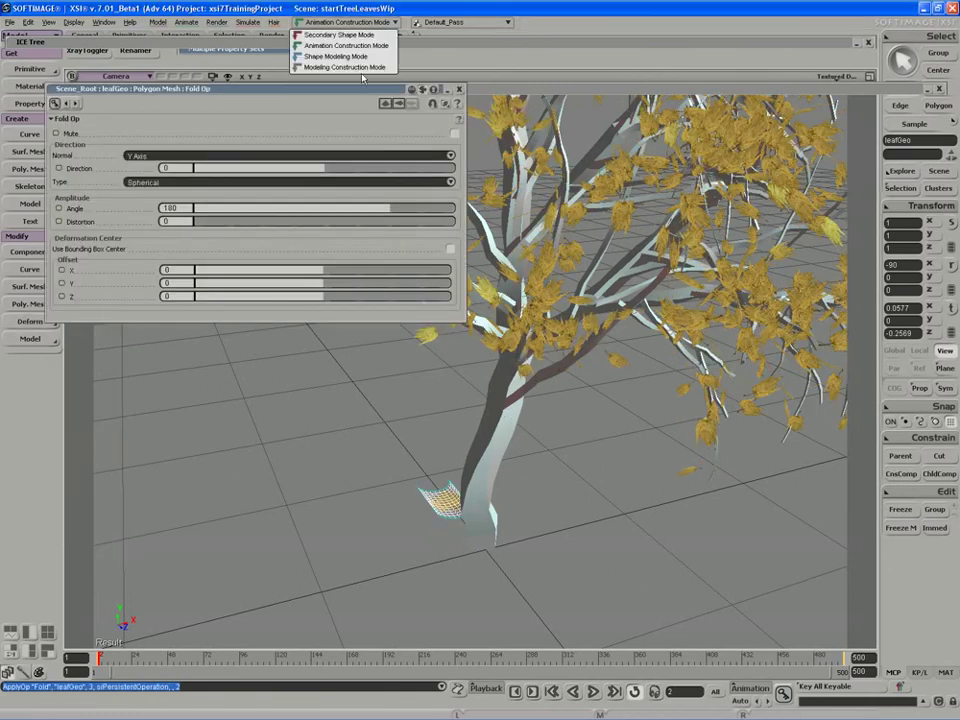
left_click(345, 66)
left_click(434, 90)
left_click_drag(350, 89, 355, 115)
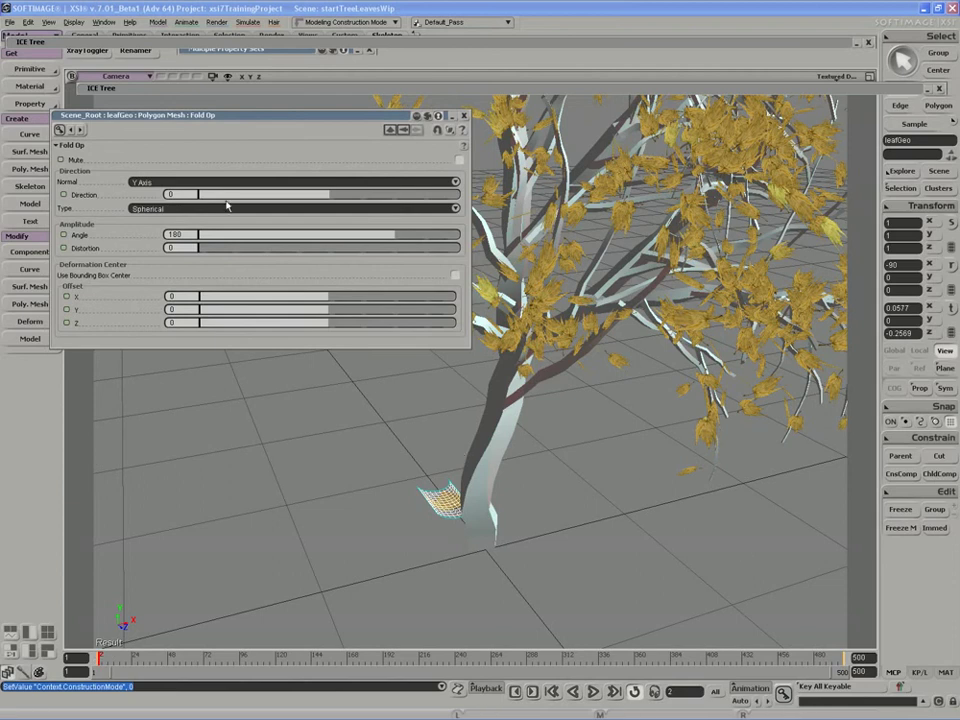
left_click_drag(316, 125, 288, 111)
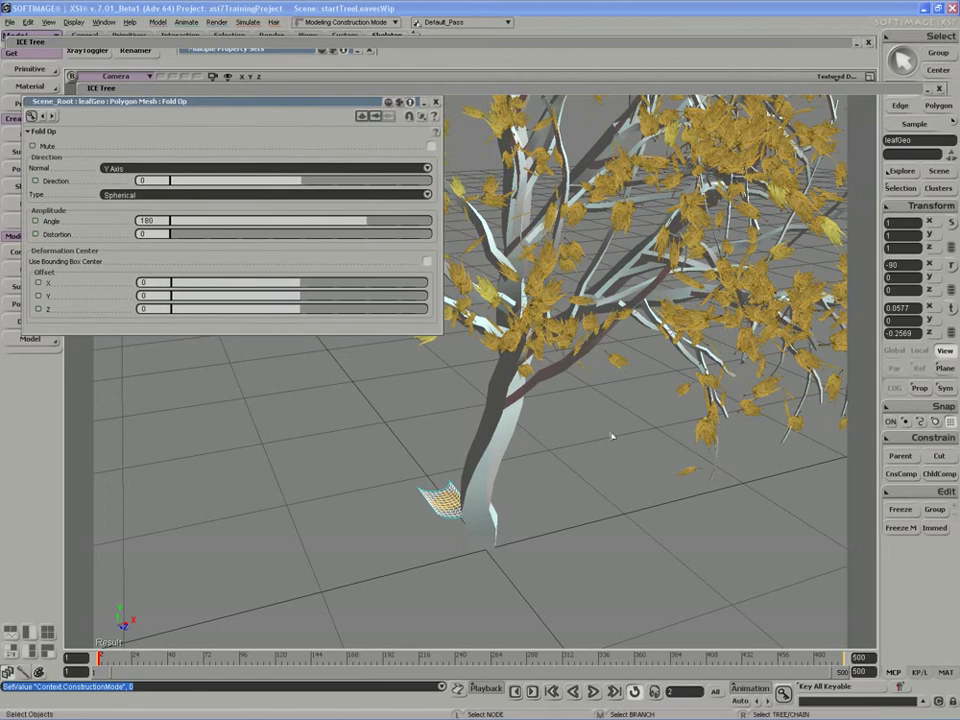
middle_click_drag(545, 381, 535, 428)
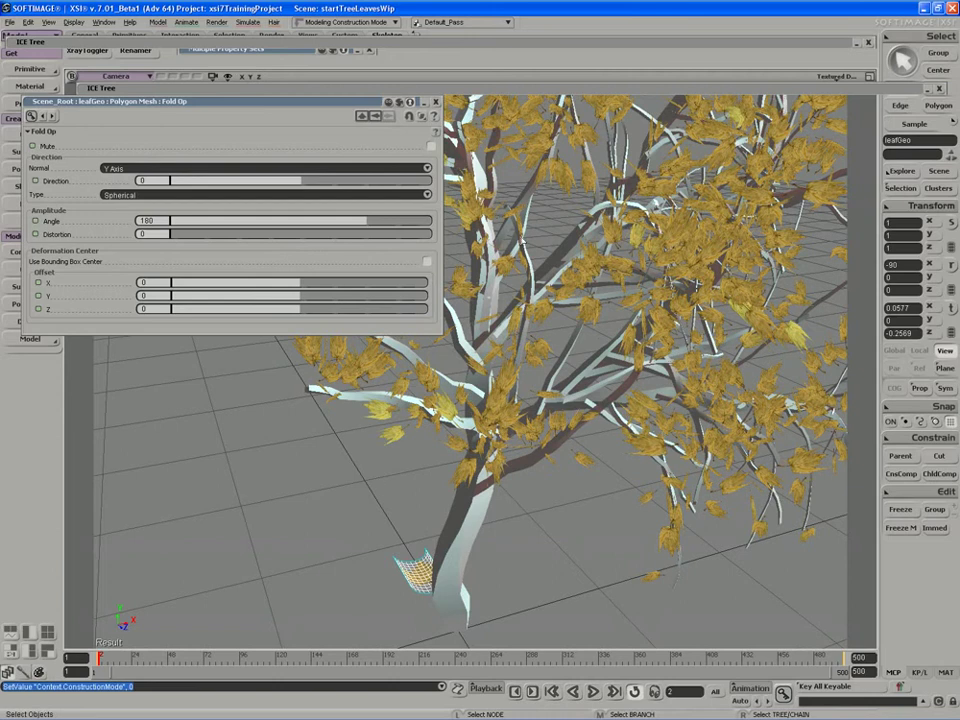
left_click_drag(297, 102, 272, 54)
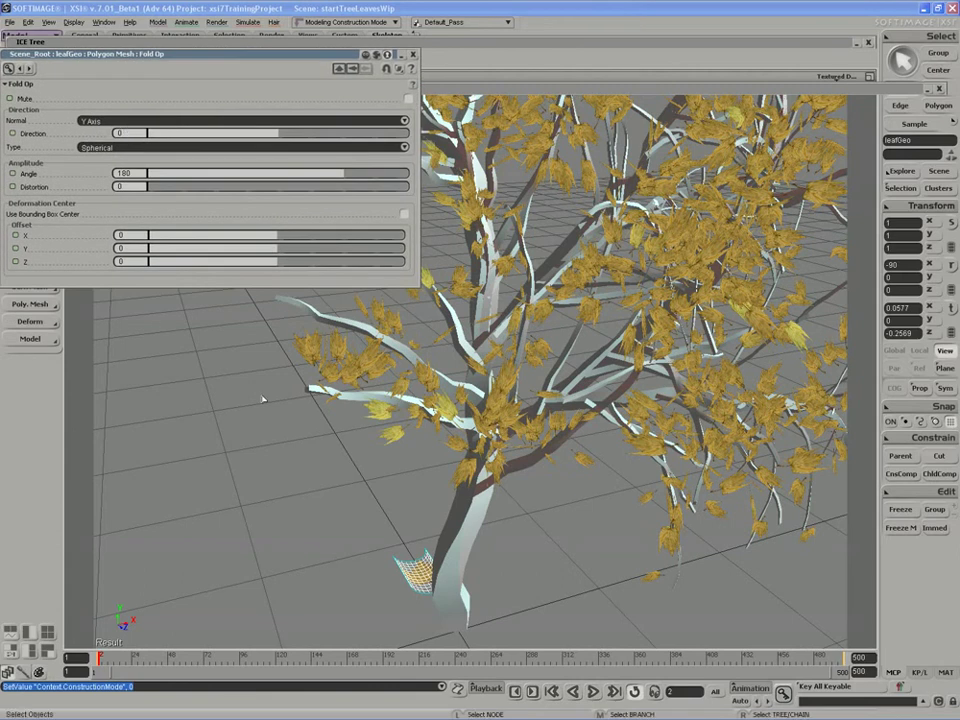
- Set the leaf fold's normal to Z Axis while viewing the leaf mesh up close
key("s")
left_click_drag(454, 619, 480, 523)
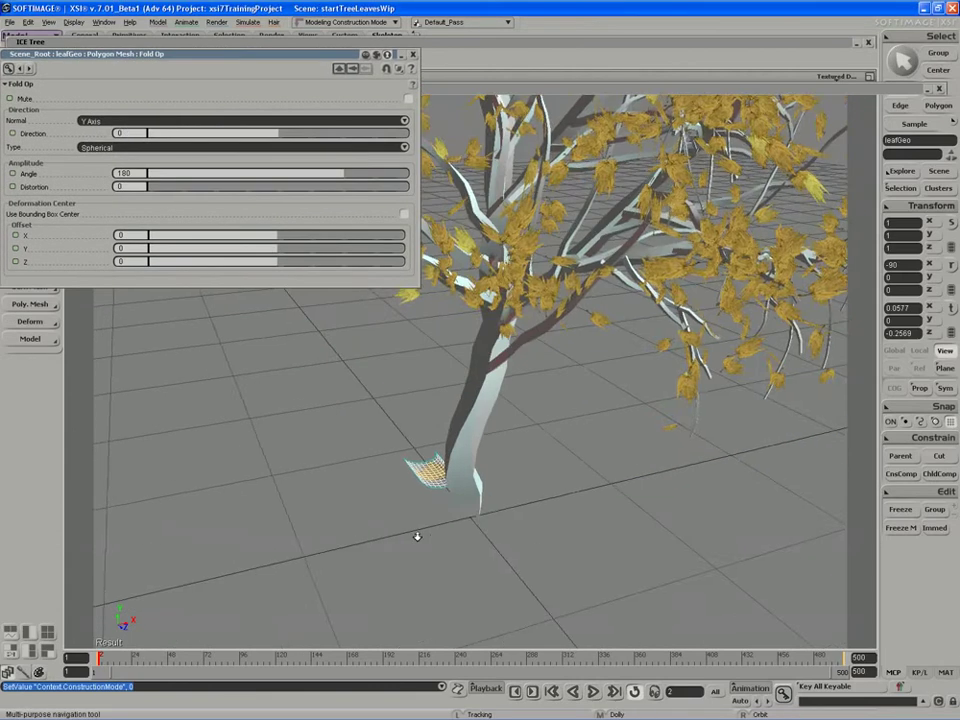
middle_click_drag(418, 537, 264, 478)
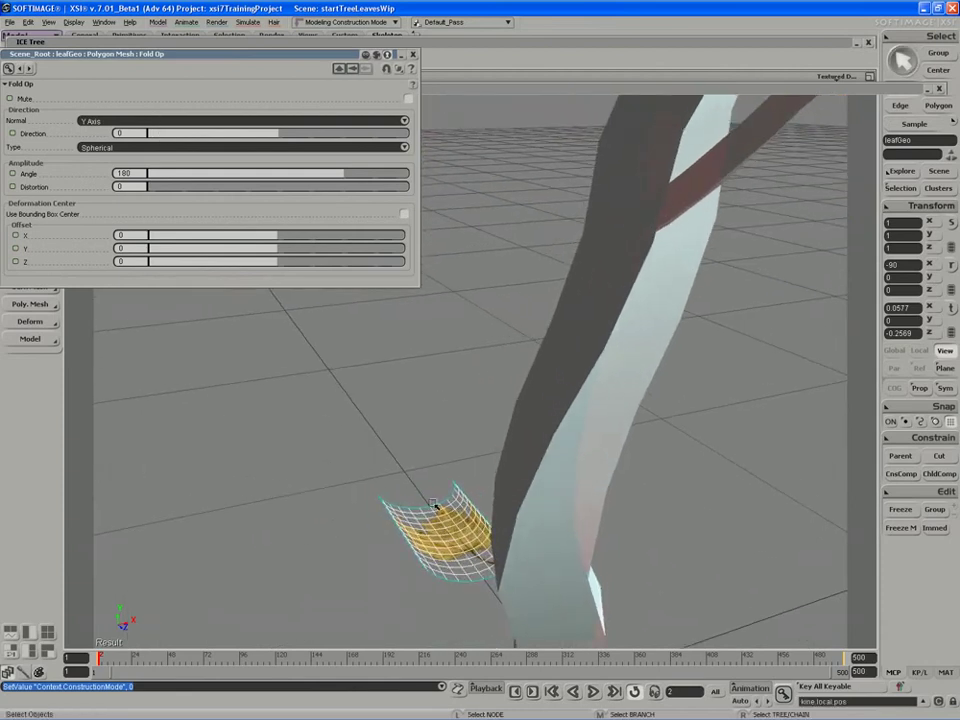
key("v")
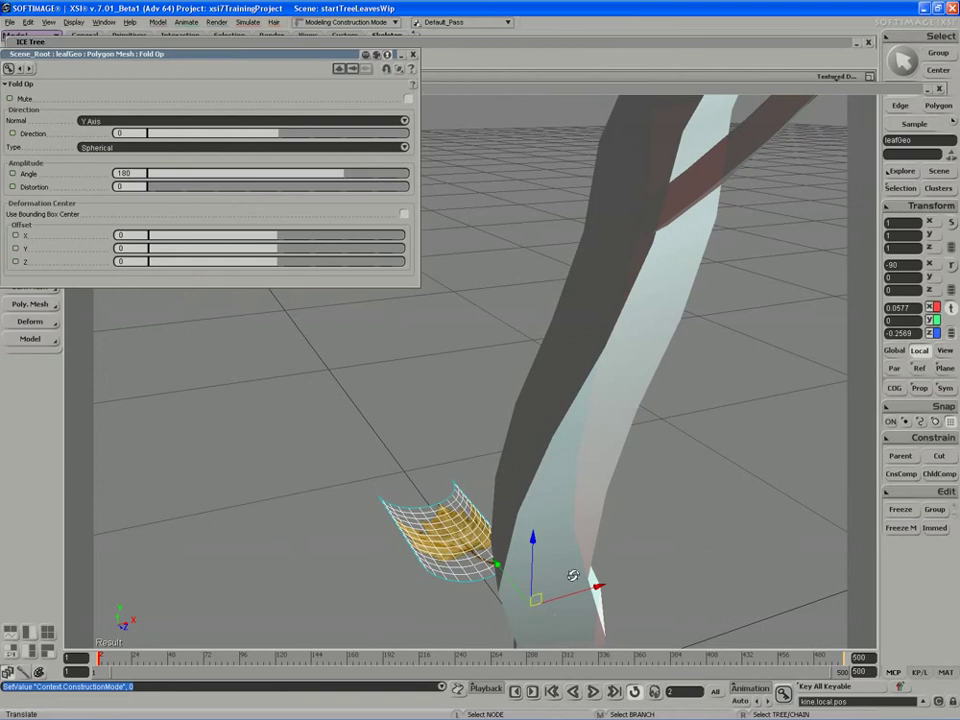
right_click_drag(572, 574, 821, 268)
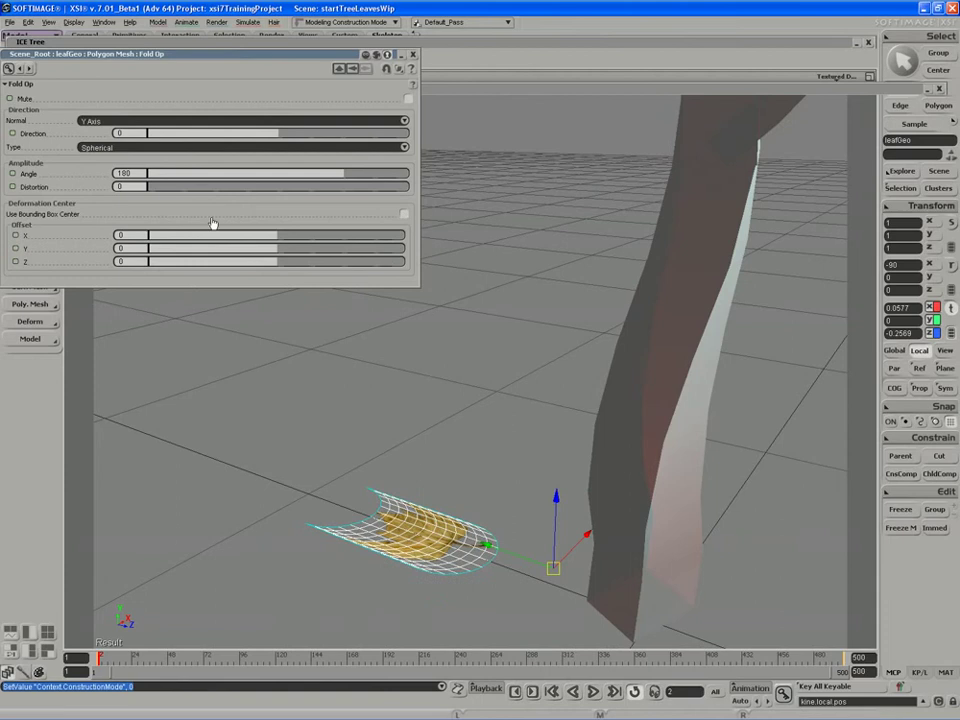
left_click(188, 121)
left_click(176, 129)
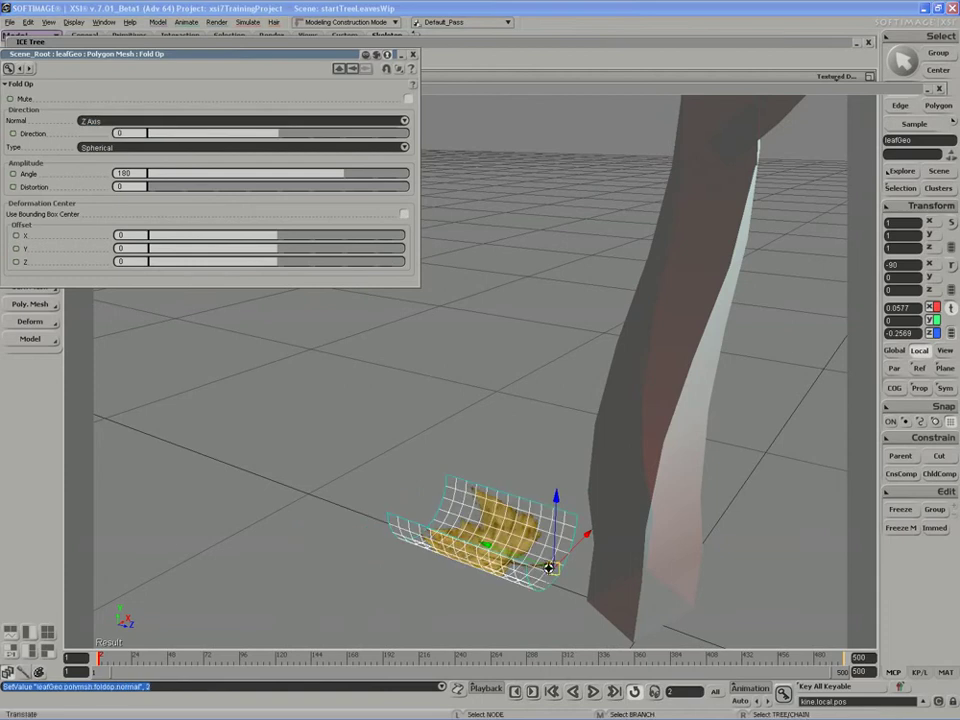
right_click_drag(549, 567, 512, 555)
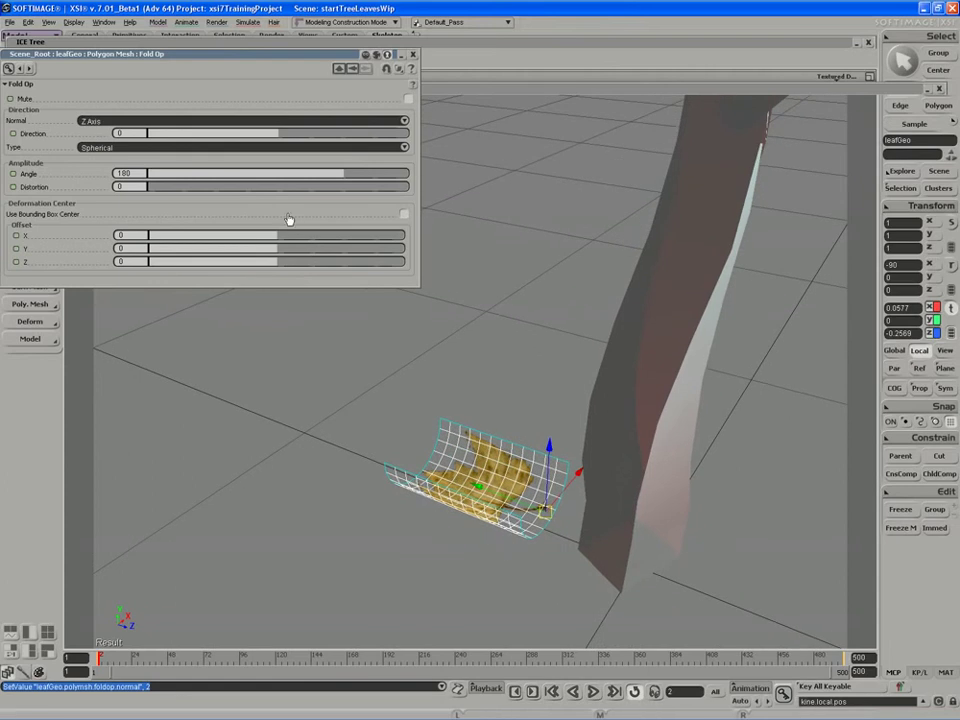
- Try different fold directions and angles on the leaf, ending with an angle of about 209 and a distortion of 100
left_click_drag(259, 140, 284, 140)
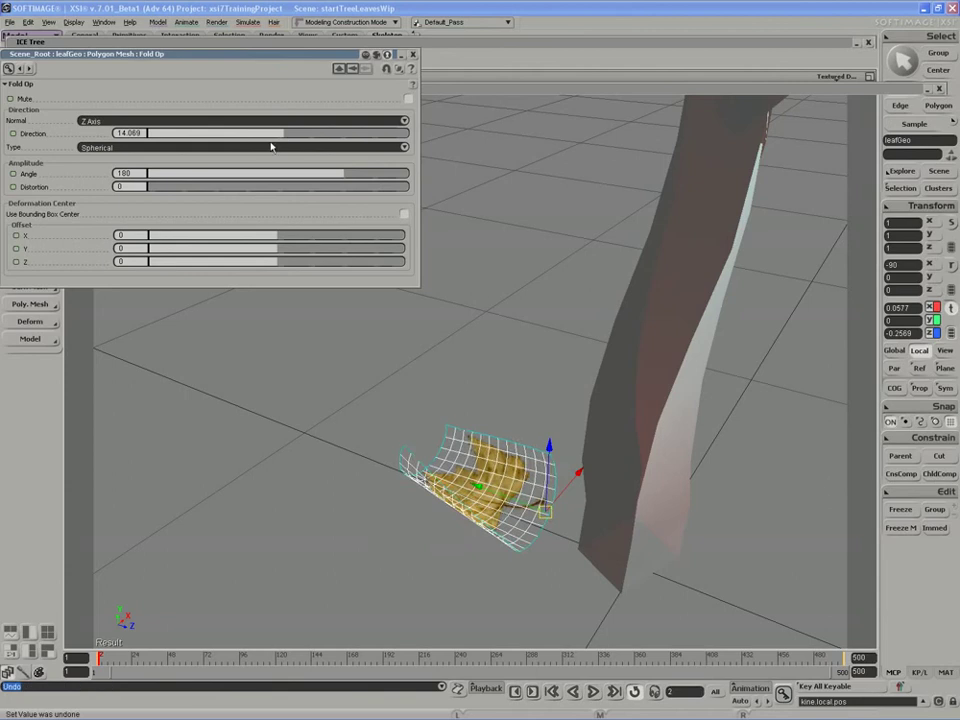
key("ctrl+z")
left_click_drag(341, 176, 322, 182)
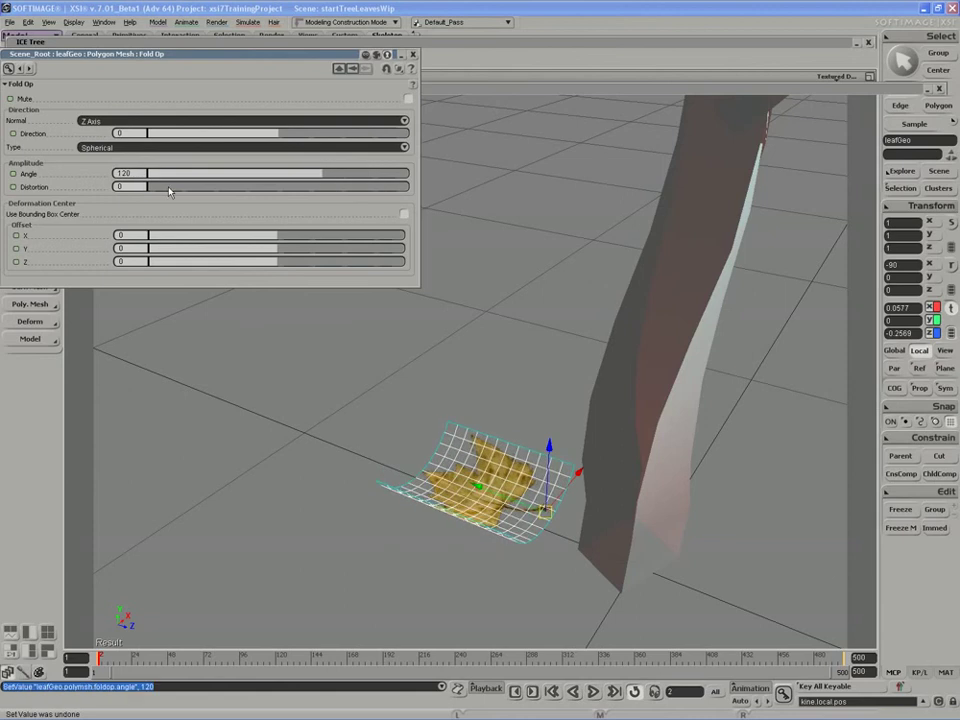
left_click_drag(169, 189, 348, 176)
left_click_drag(320, 188, 355, 177)
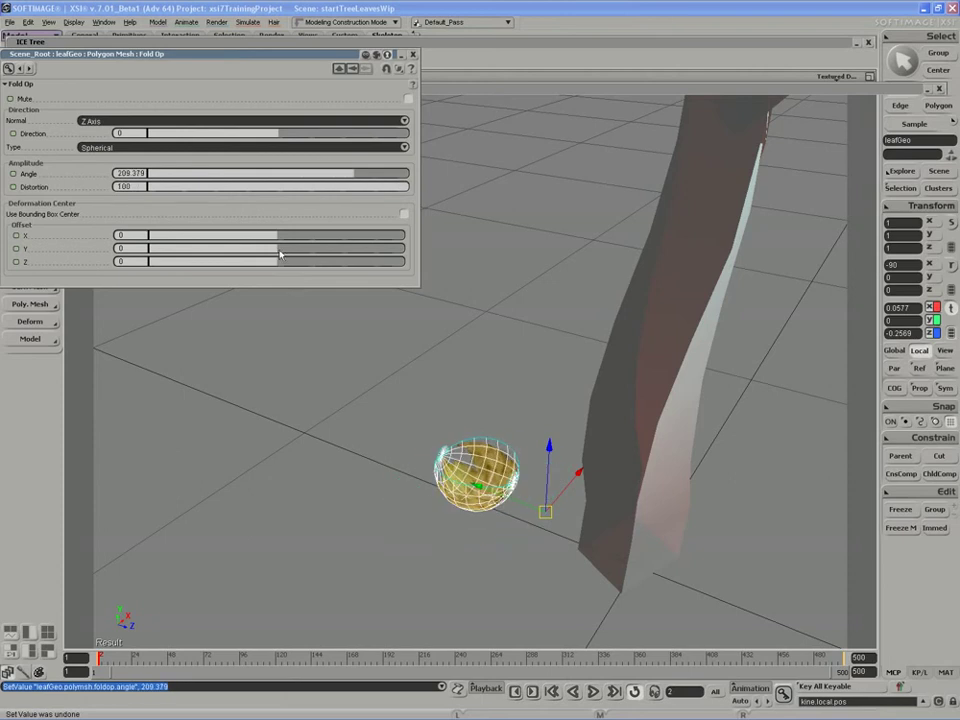
- Try offsetting the fold's deformation center in Y to about -0.134, and set the Y offset back to 0
left_click_drag(280, 249, 138, 251)
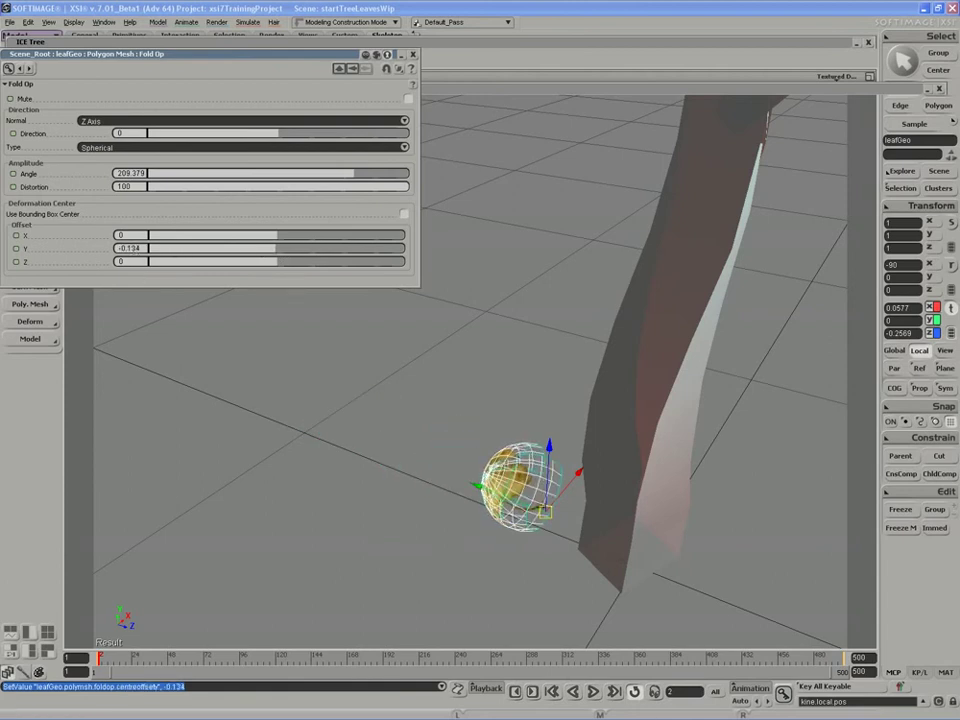
left_click(127, 248)
type("0")
key("Return")
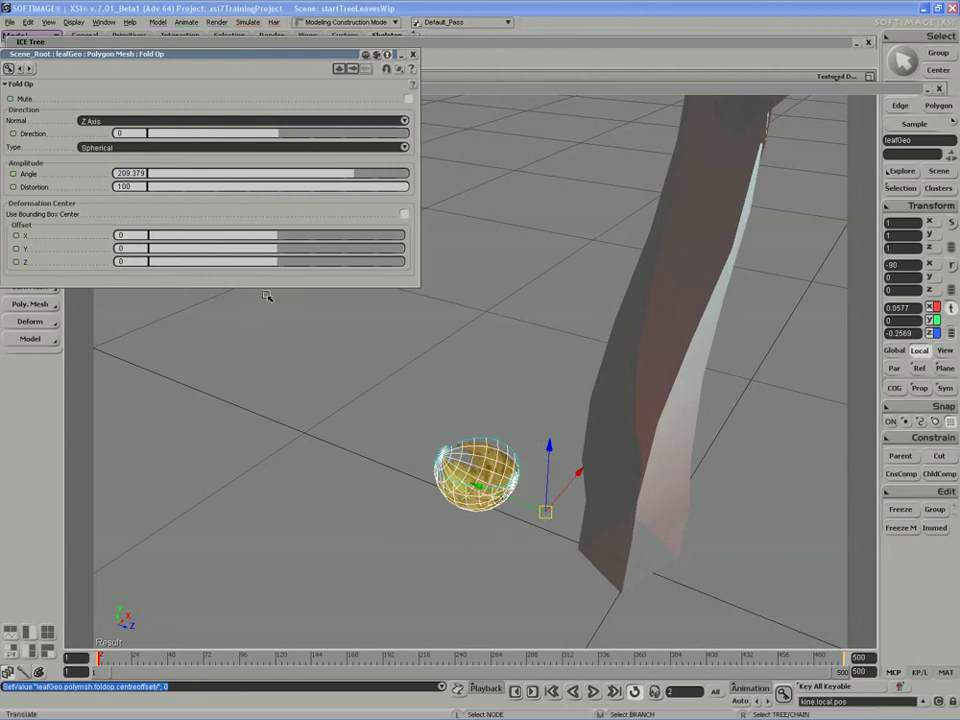
- Reset the Fold Op parameters to their defaults and set the fold normal to Z Axis
left_click(385, 71)
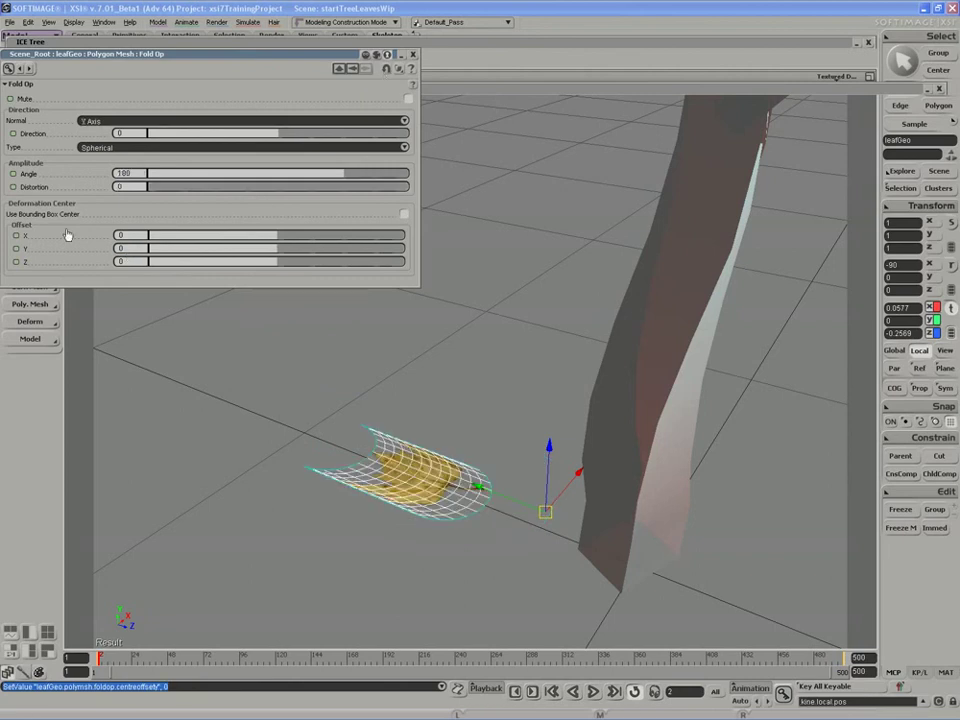
left_click(133, 120)
left_click(133, 133)
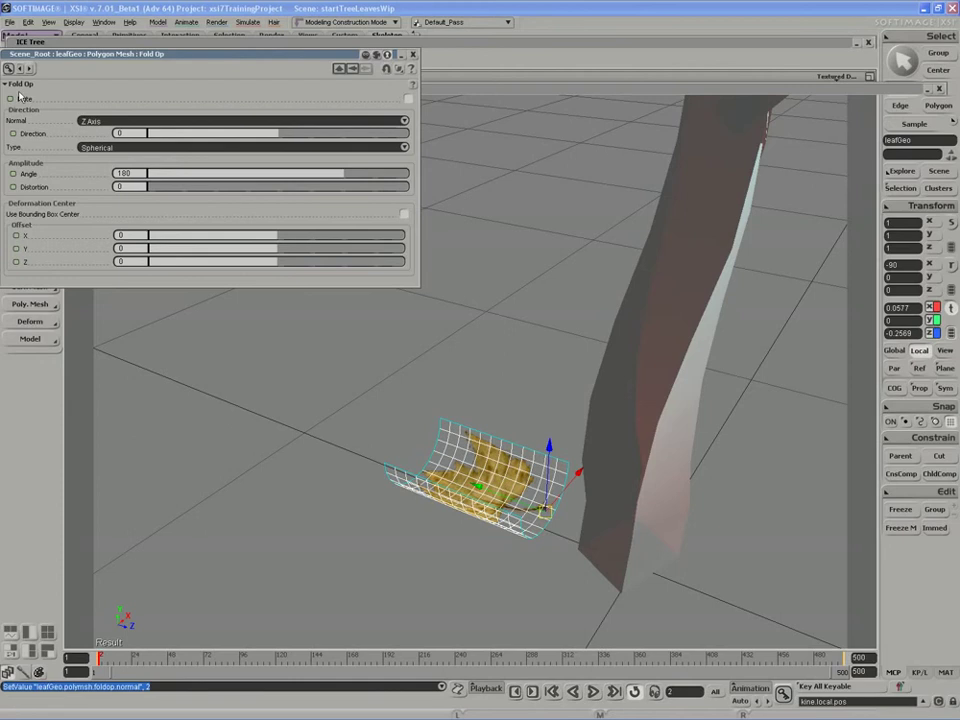
- Keyframe all the Fold Op parameters at frame 2
left_click_drag(36, 57, 83, 51)
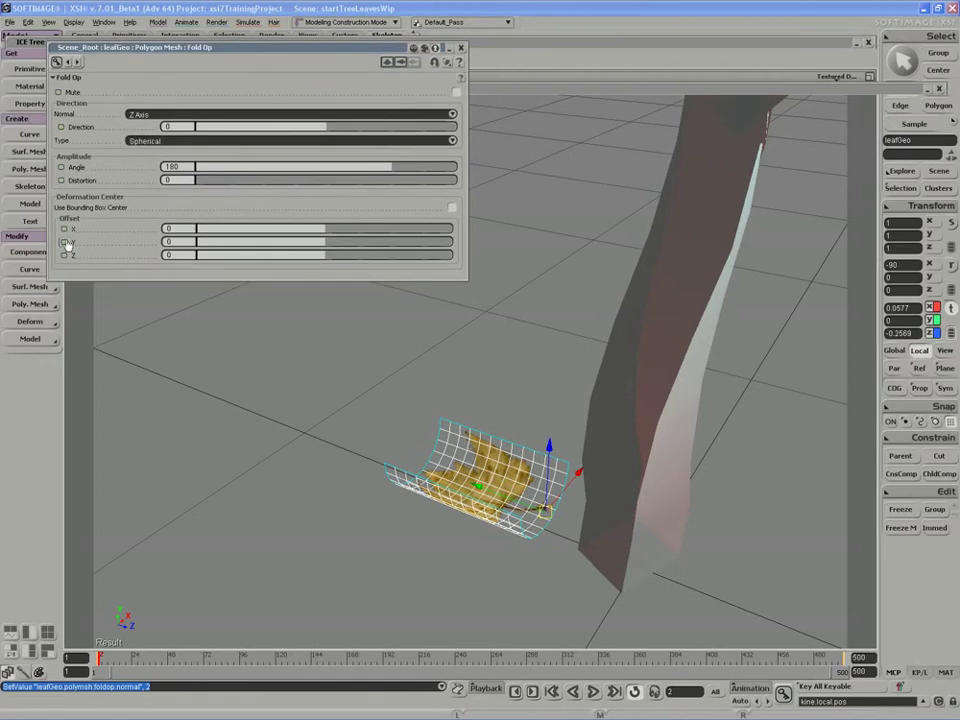
left_click(57, 62)
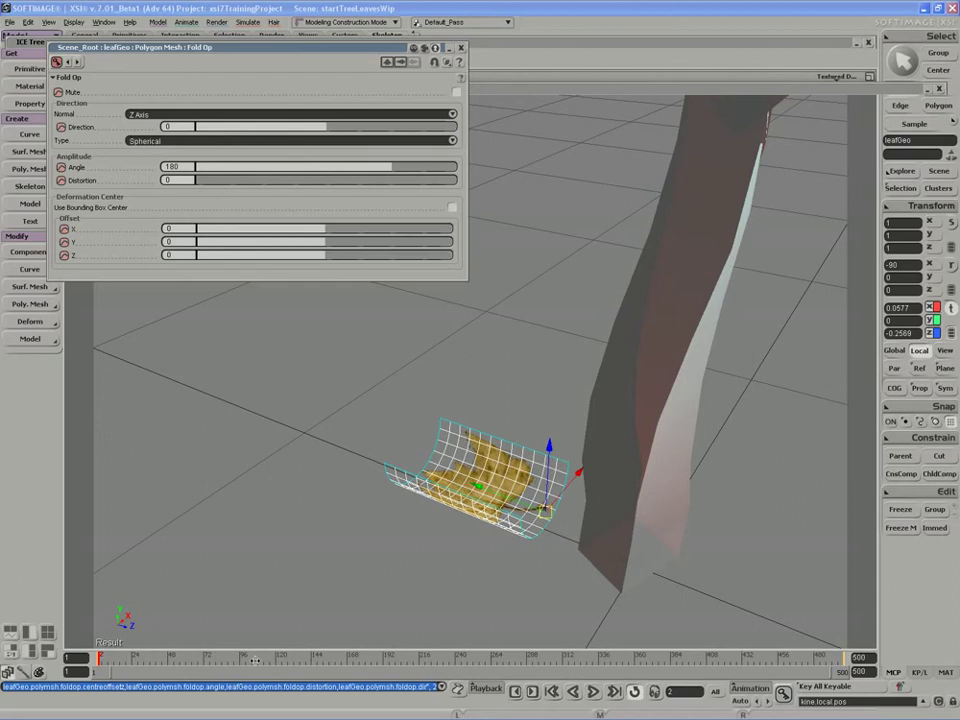
- At frame 226, keyframe the fold with direction 360 and an angle of about 77, and return to frame 1
left_click(440, 657)
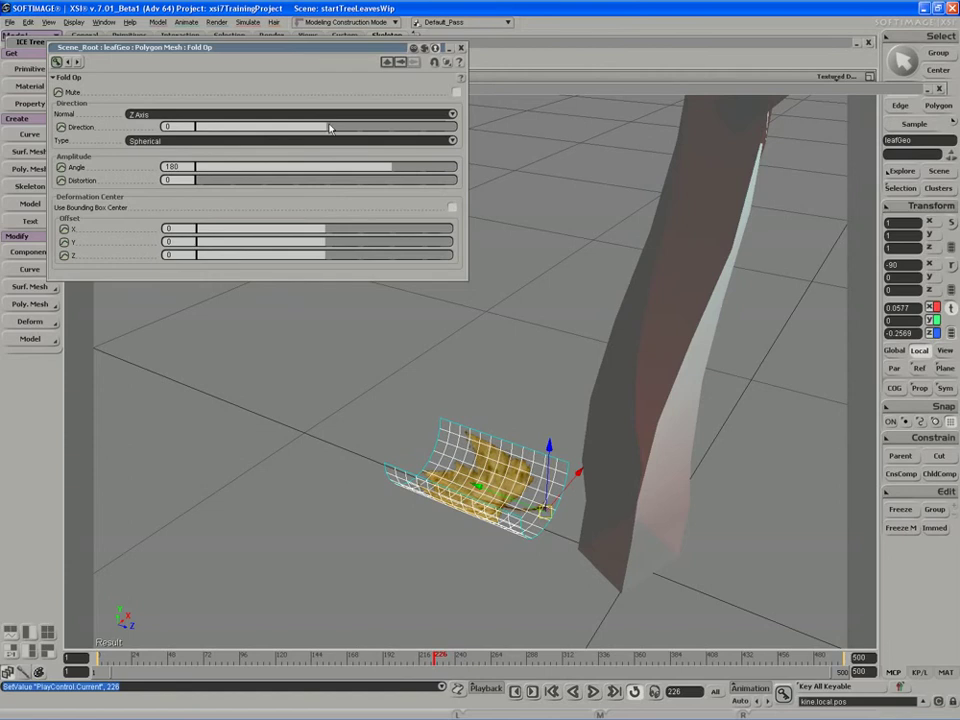
left_click_drag(331, 127, 476, 126)
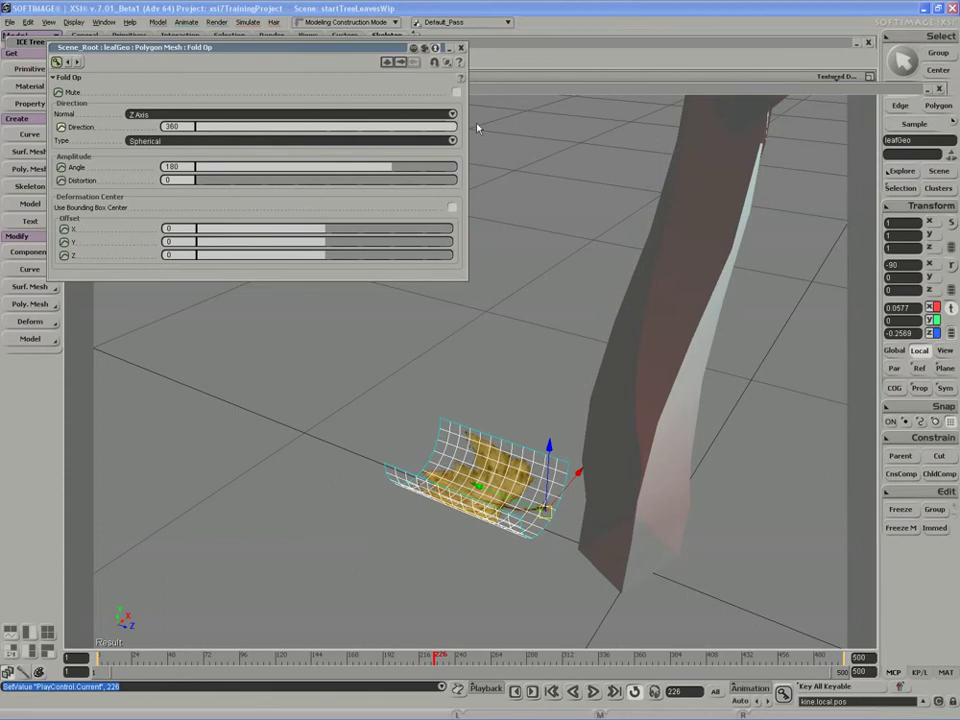
left_click(61, 127)
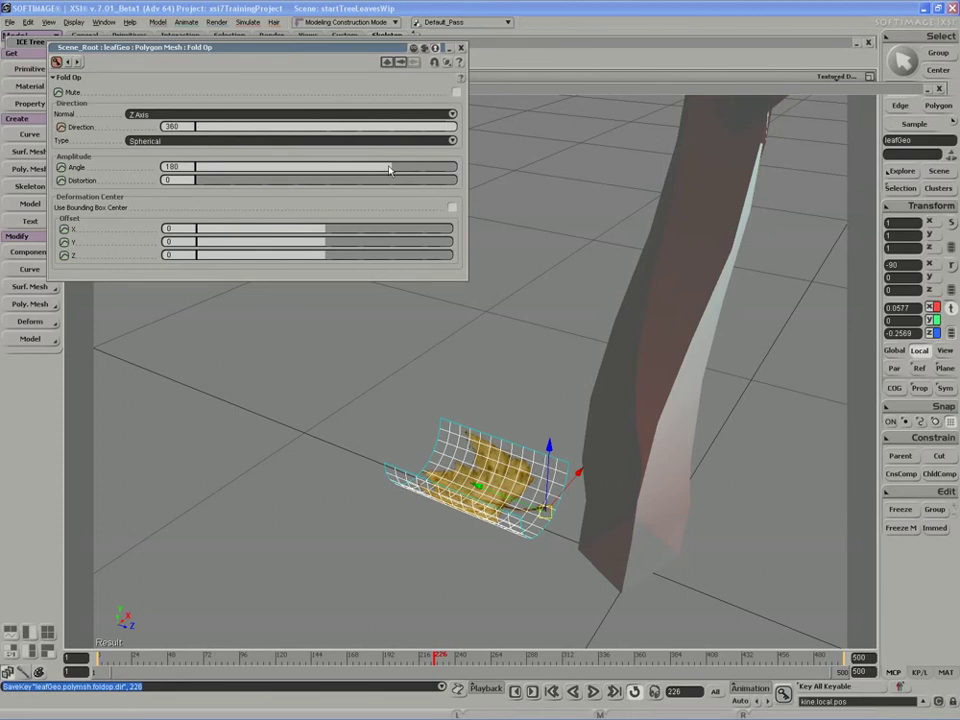
left_click_drag(389, 170, 357, 169)
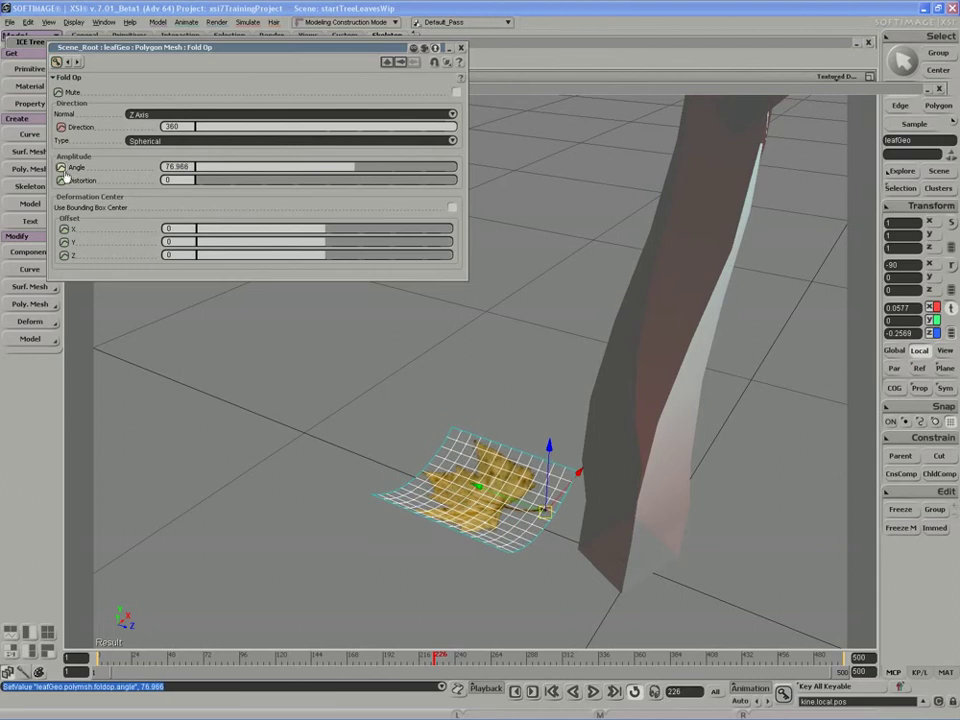
left_click(56, 62)
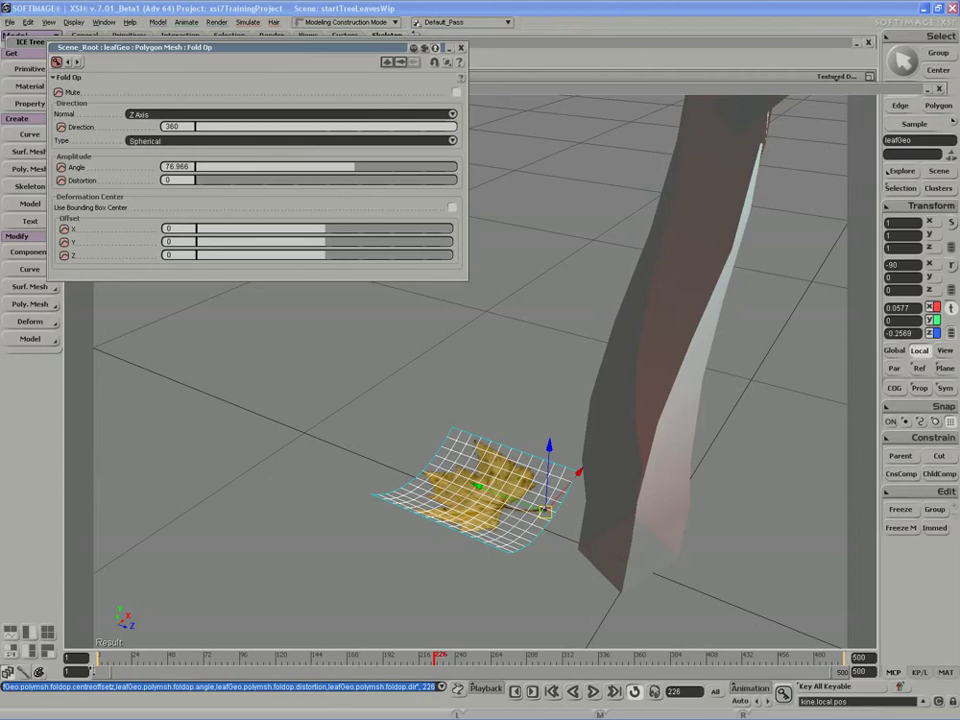
left_click(80, 657)
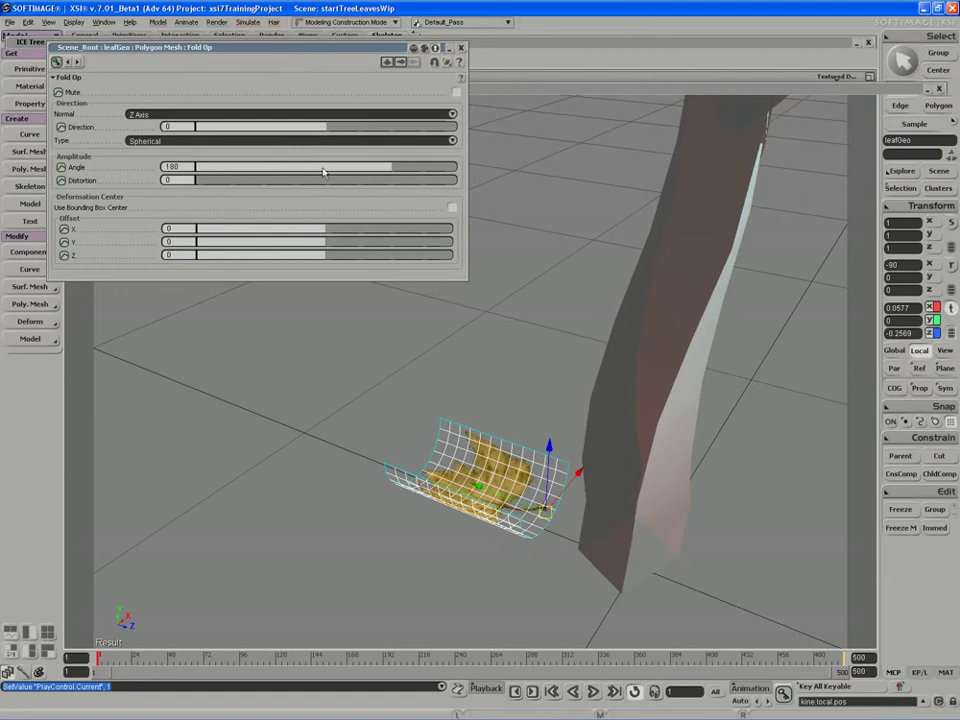
- Move to frame 347 and set the fold's angle to about -211 and its distortion to about 32.4
left_click_drag(323, 172, 278, 169)
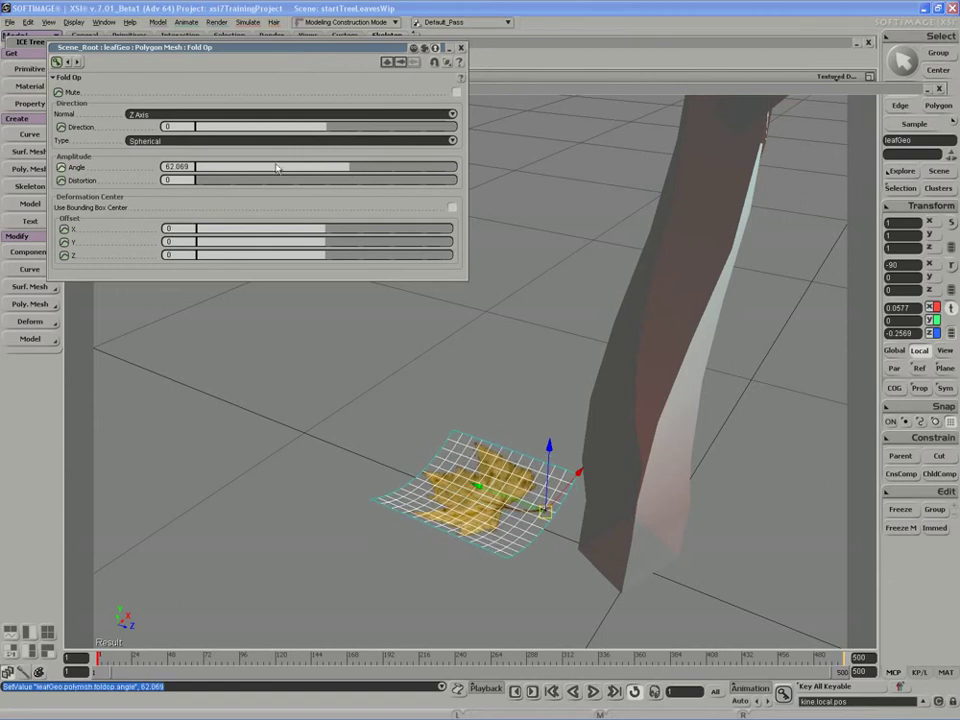
left_click(452, 658)
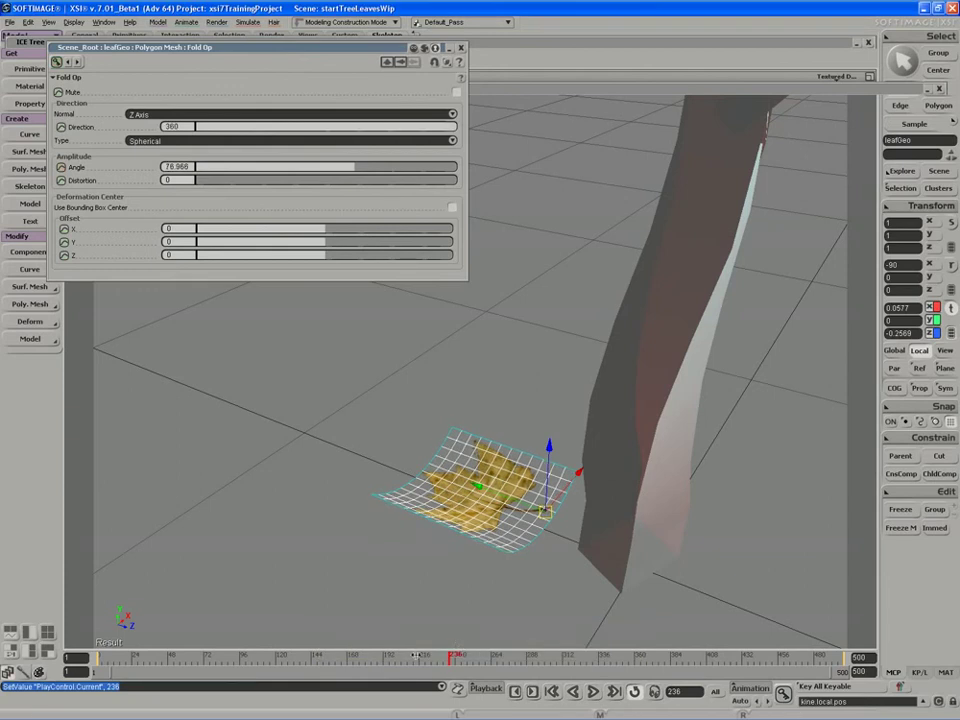
left_click_drag(418, 658, 614, 659)
mouse_move(346, 174)
left_mouse_down()
mouse_move(356, 174)
mouse_move(340, 174)
left_mouse_up()
key("s")
middle_click_drag(709, 407, 611, 435)
left_click_drag(611, 435, 561, 497)
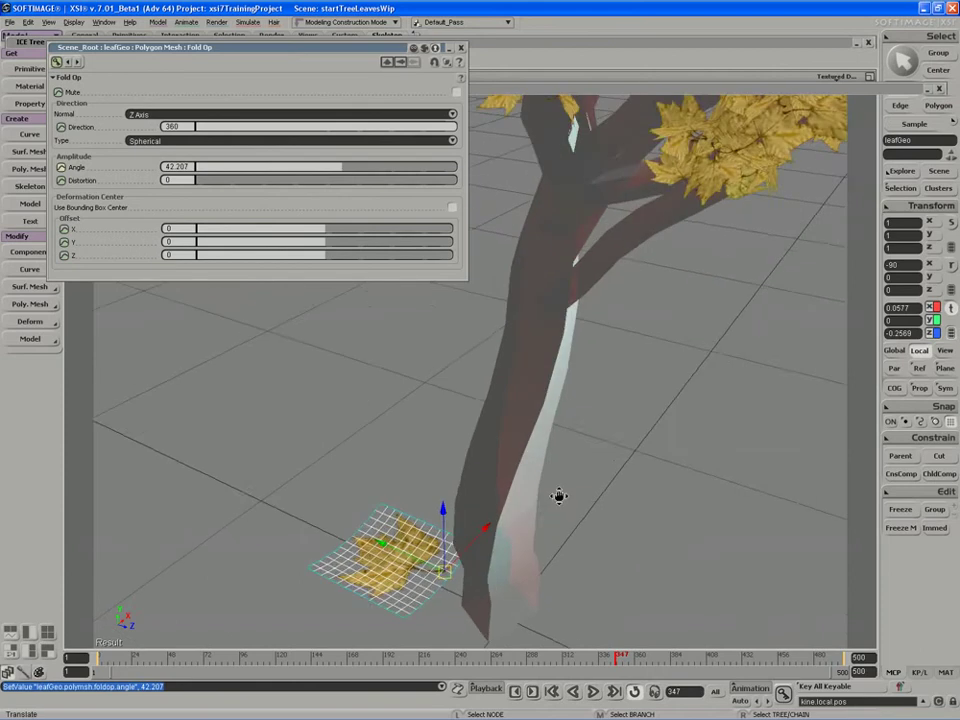
middle_click_drag(561, 497, 430, 497)
left_click_drag(314, 167, 251, 174)
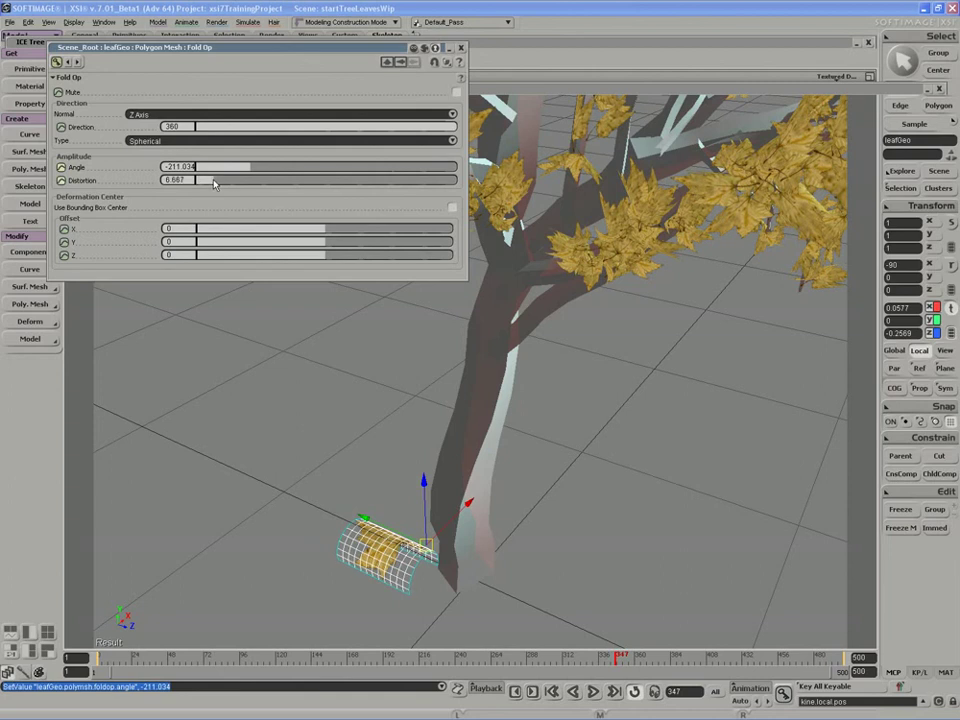
left_click_drag(236, 183, 281, 182)
- Offset the fold's deformation center to about 0.019 in X and -0.16 in Y, and keyframe all its parameters at frame 347
left_click_drag(286, 452, 426, 386)
key("f")
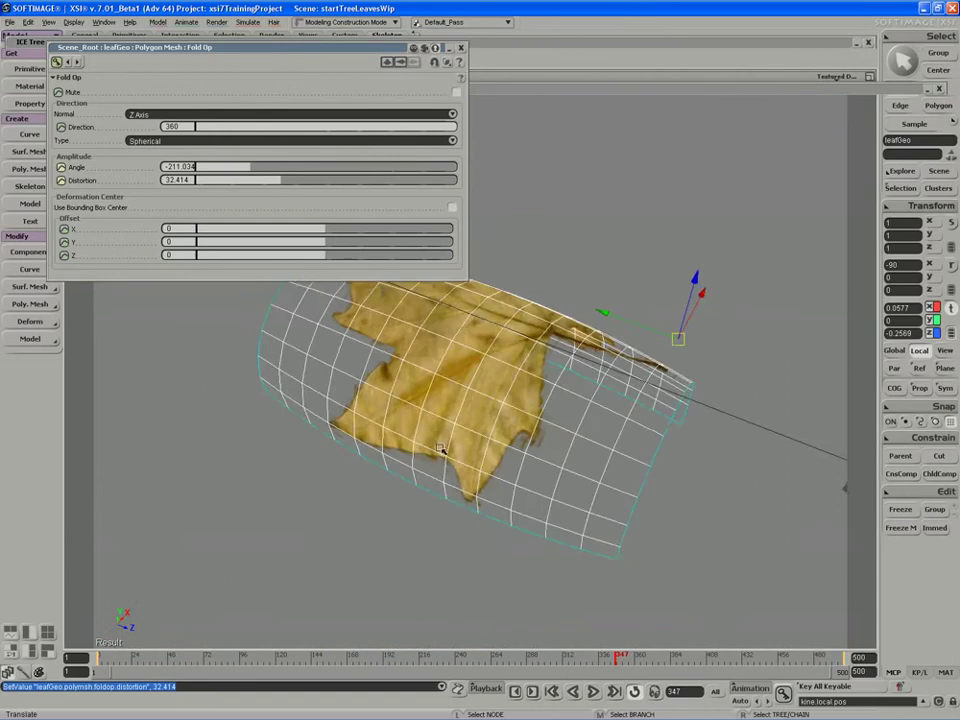
left_click_drag(441, 450, 500, 410)
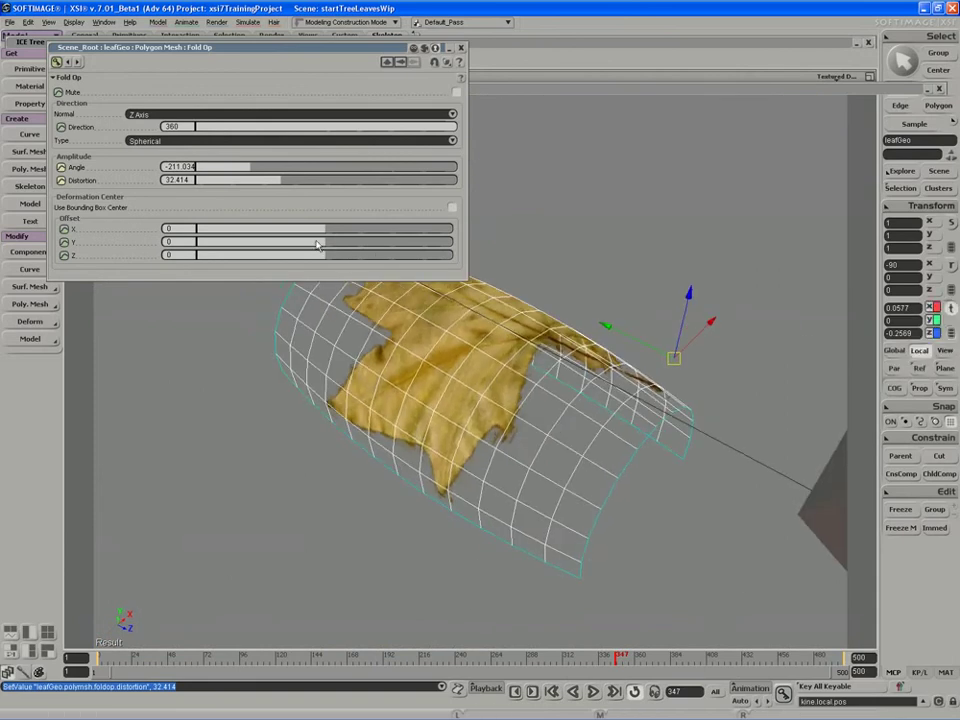
mouse_move(324, 245)
left_mouse_down()
mouse_move(286, 254)
mouse_move(333, 235)
left_mouse_up()
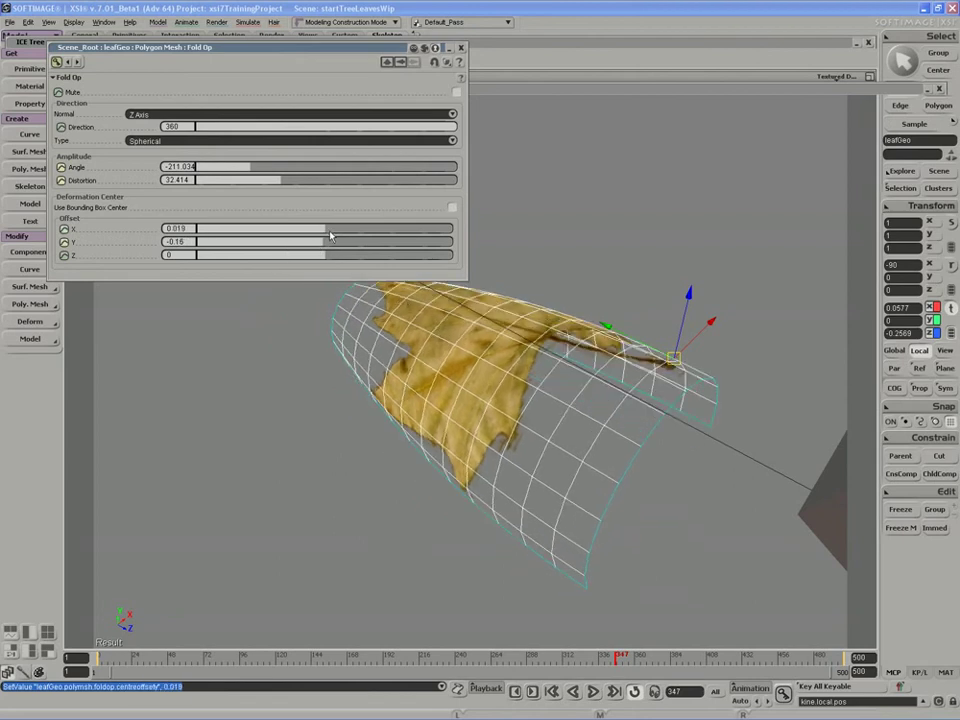
key("s")
mouse_move(588, 430)
right_mouse_down()
mouse_move(555, 408)
mouse_move(583, 441)
right_mouse_up()
middle_click_drag(583, 441, 532, 427)
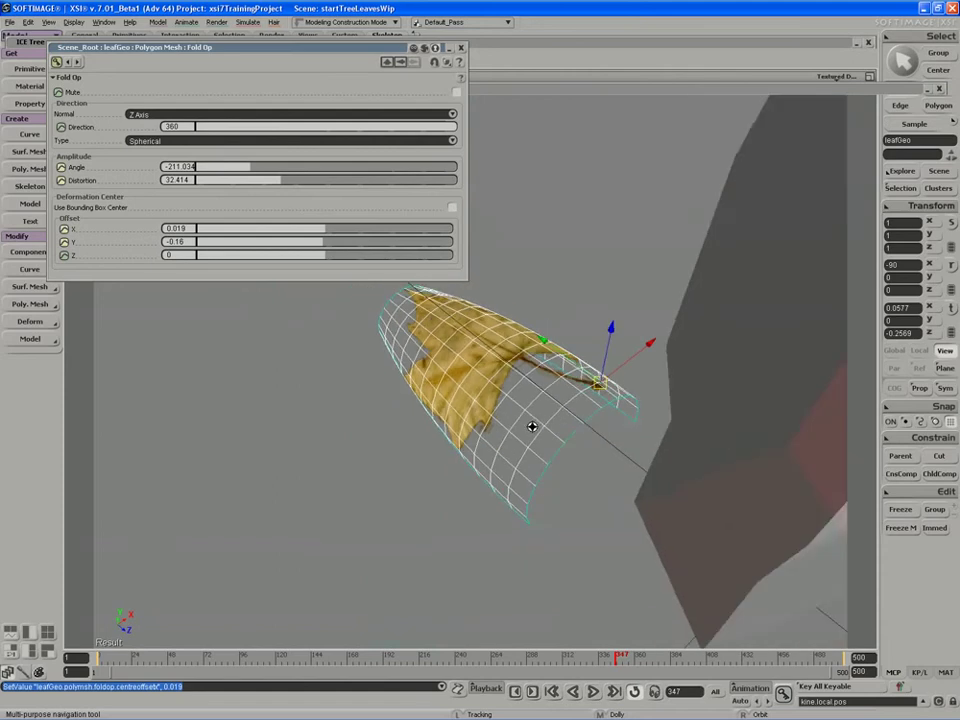
left_click_drag(544, 441, 574, 452)
right_click_drag(574, 452, 614, 428)
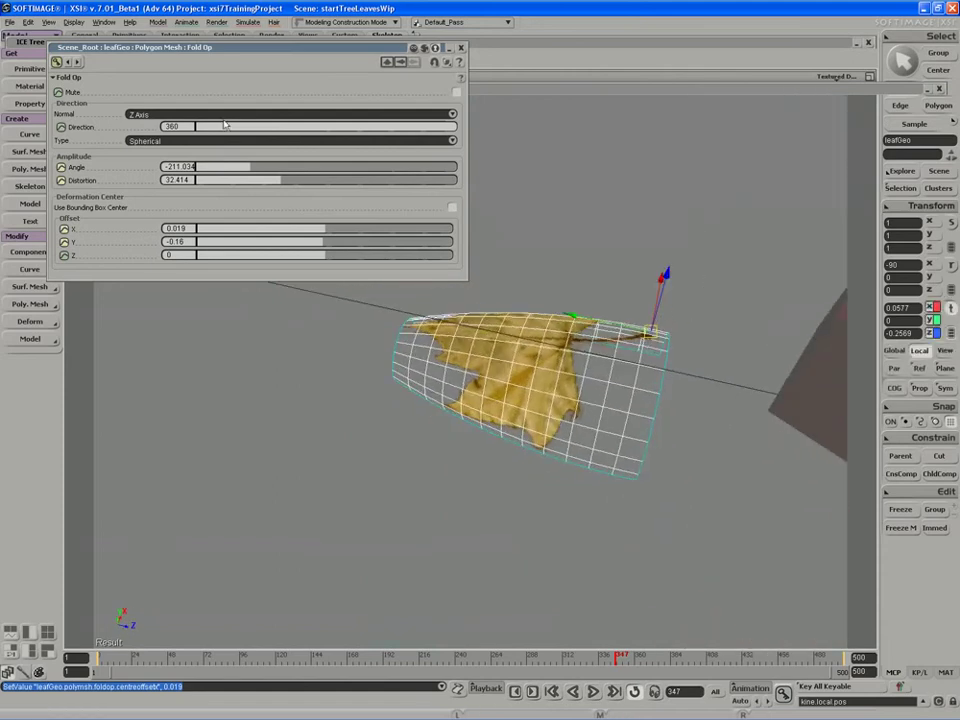
left_click(56, 62)
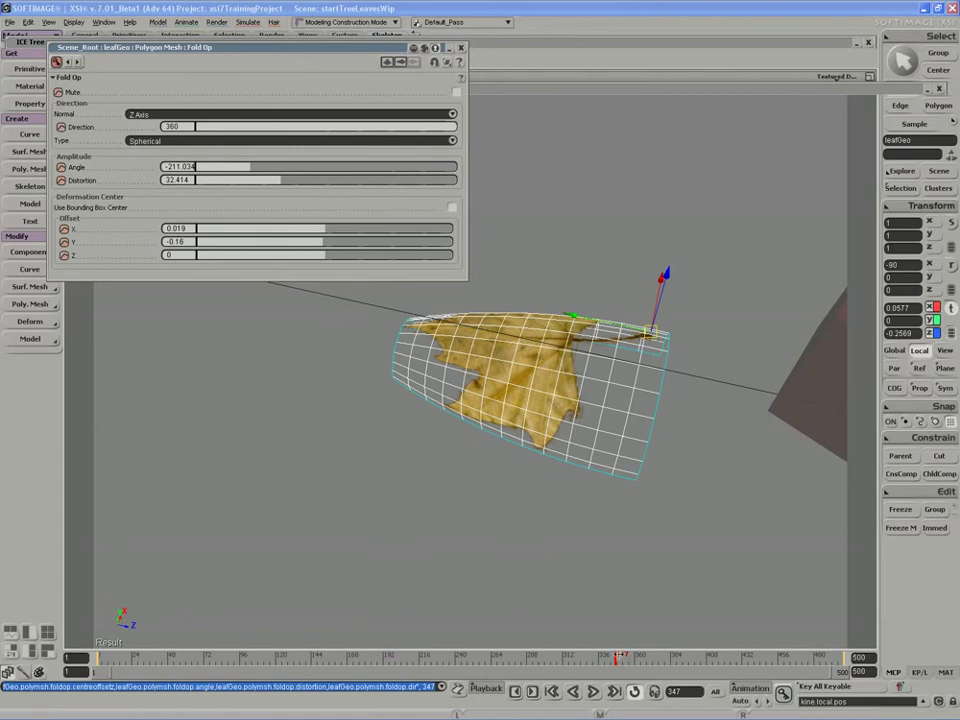
- At frame 451, keyframe the fold with direction 540, an angle of about -240.8 and a distortion of about 44.1
left_click_drag(615, 658, 664, 650)
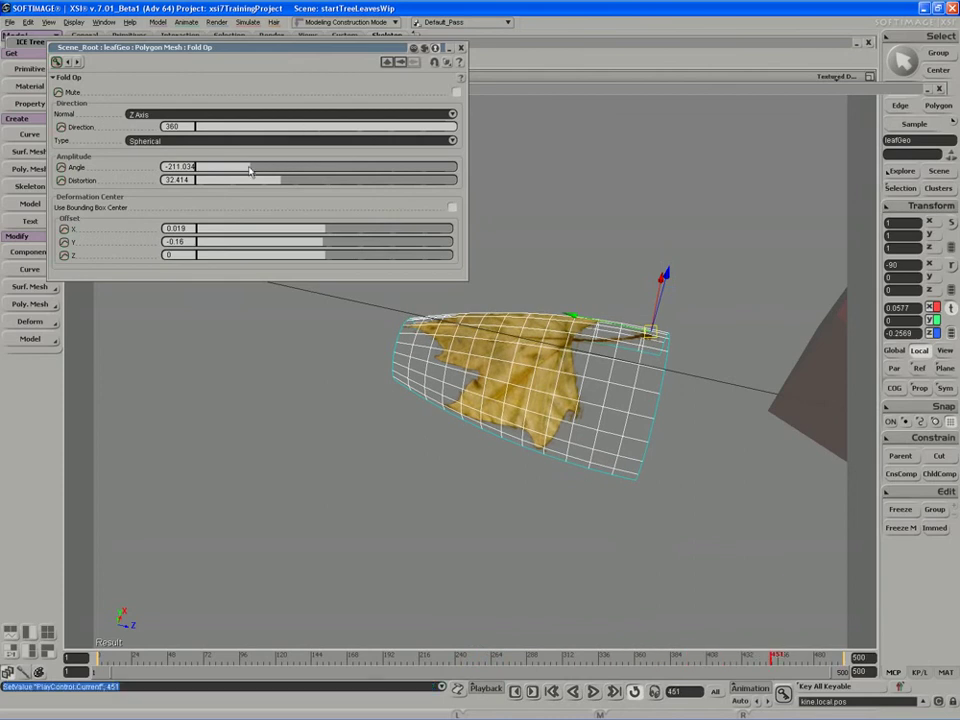
left_click_drag(250, 171, 312, 186)
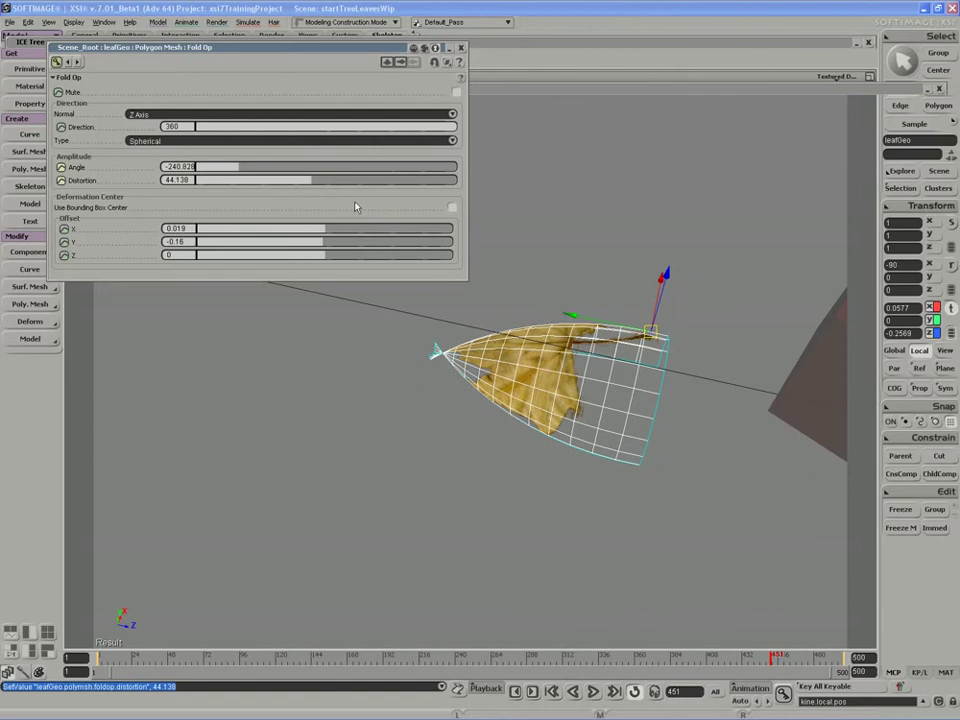
left_click_drag(445, 128, 469, 133)
type("0")
key("Return")
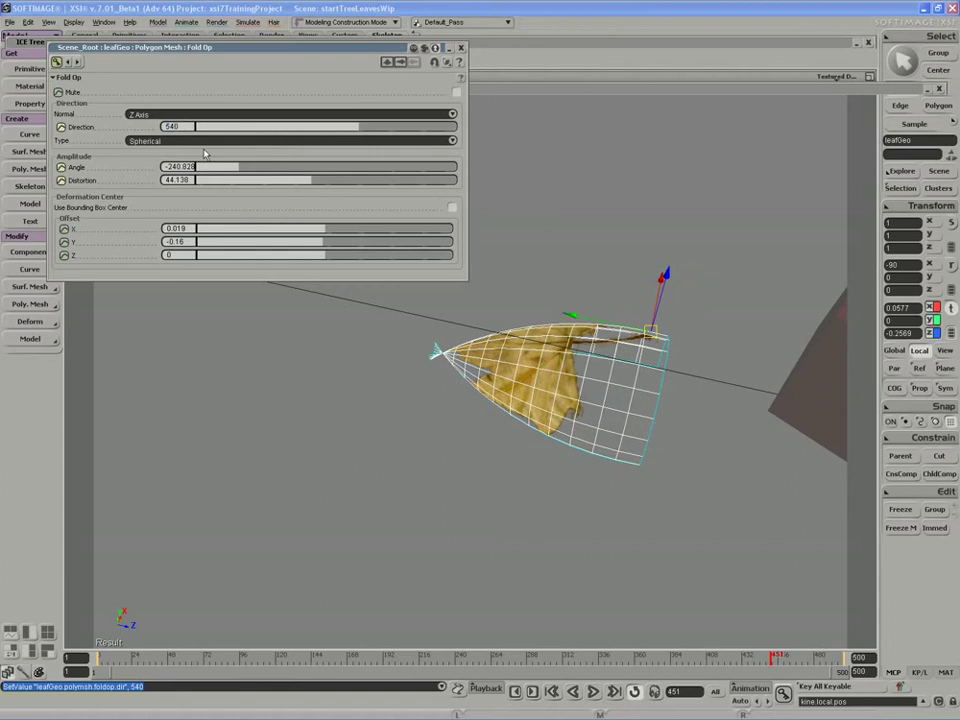
left_click(56, 62)
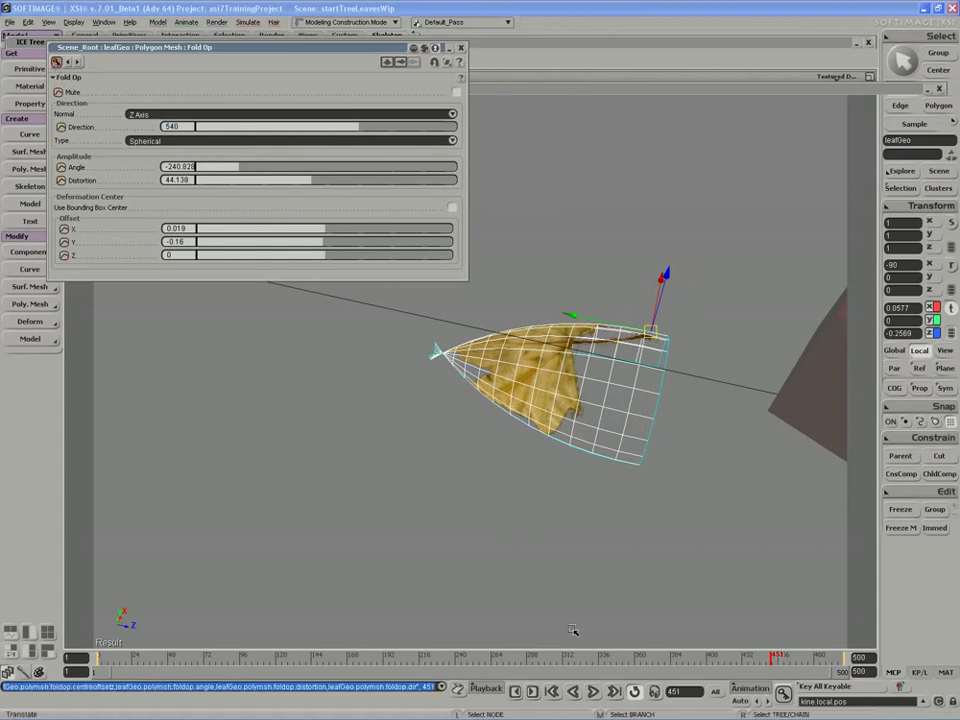
- Reduce the fold direction to about 384.8 at frame 451 and keyframe that parameter
left_click(745, 658)
left_click_drag(745, 659, 771, 657)
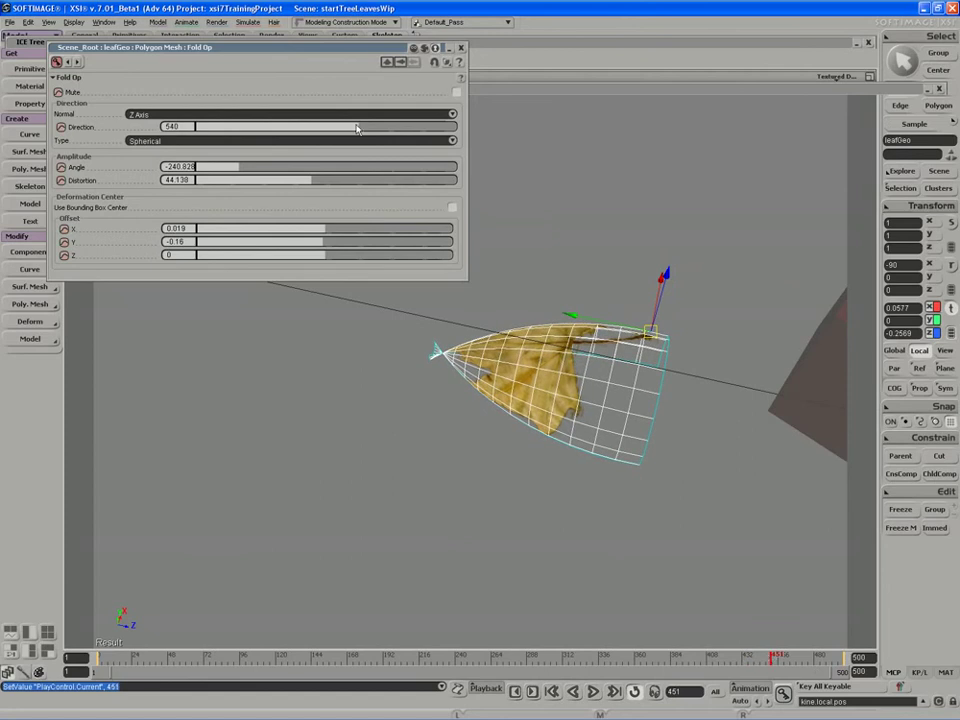
left_click_drag(357, 128, 333, 128)
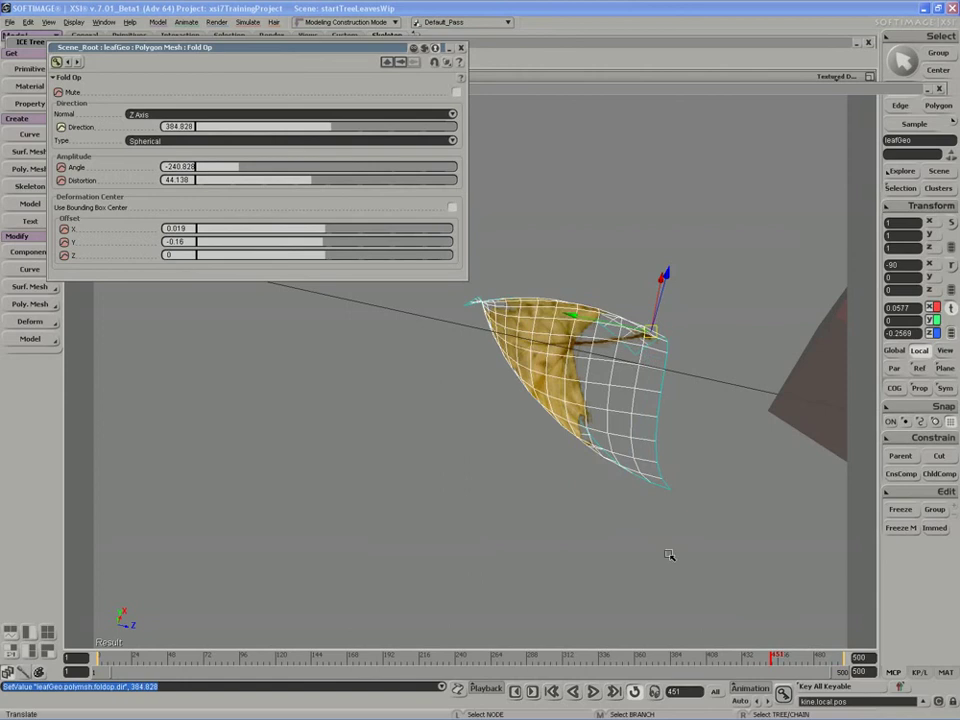
left_click(62, 129)
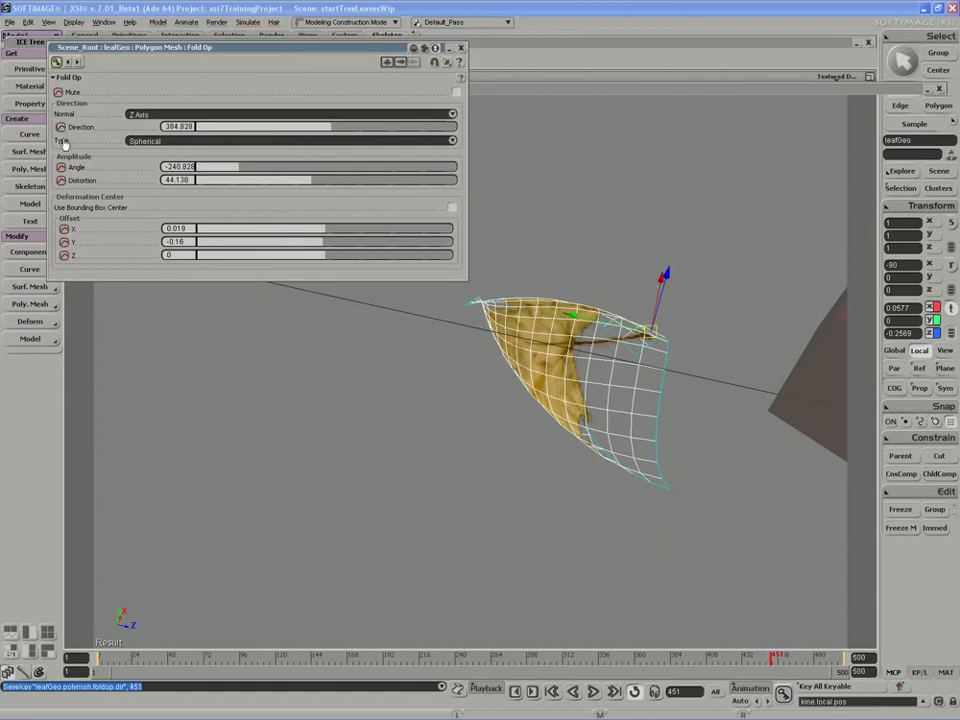
- At frame 500, keyframe the fold with direction about 394.8, angle about -260.7 and distortion about 54.3, and close its properties
left_click_drag(773, 660, 777, 662)
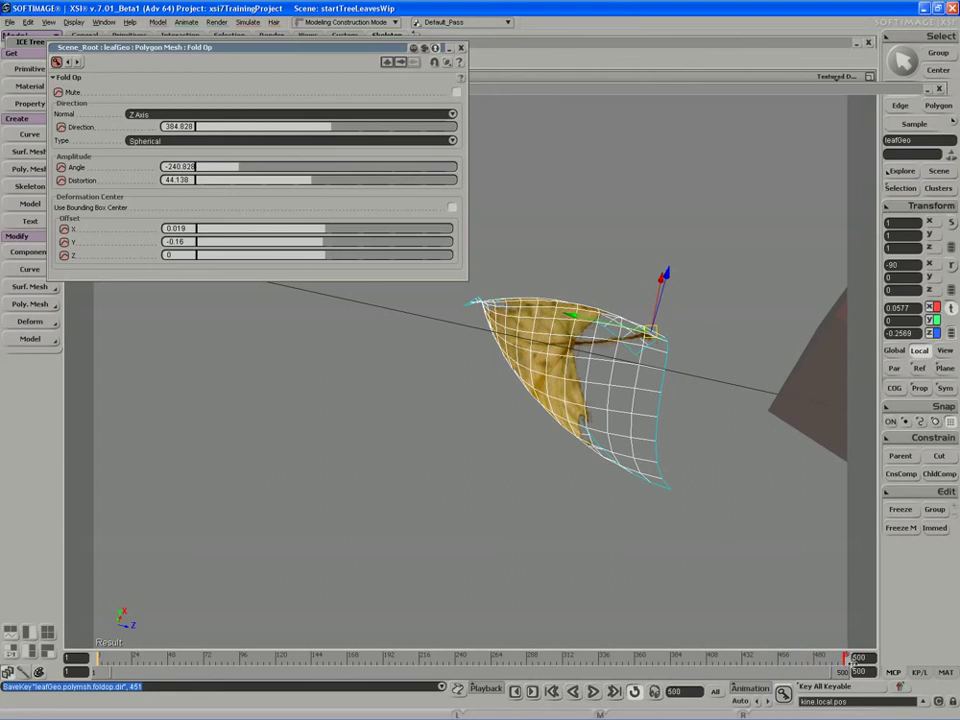
left_click_drag(848, 661, 848, 661)
left_click_drag(225, 176, 212, 176)
left_click_drag(300, 184, 338, 183)
left_click_drag(336, 132, 334, 127)
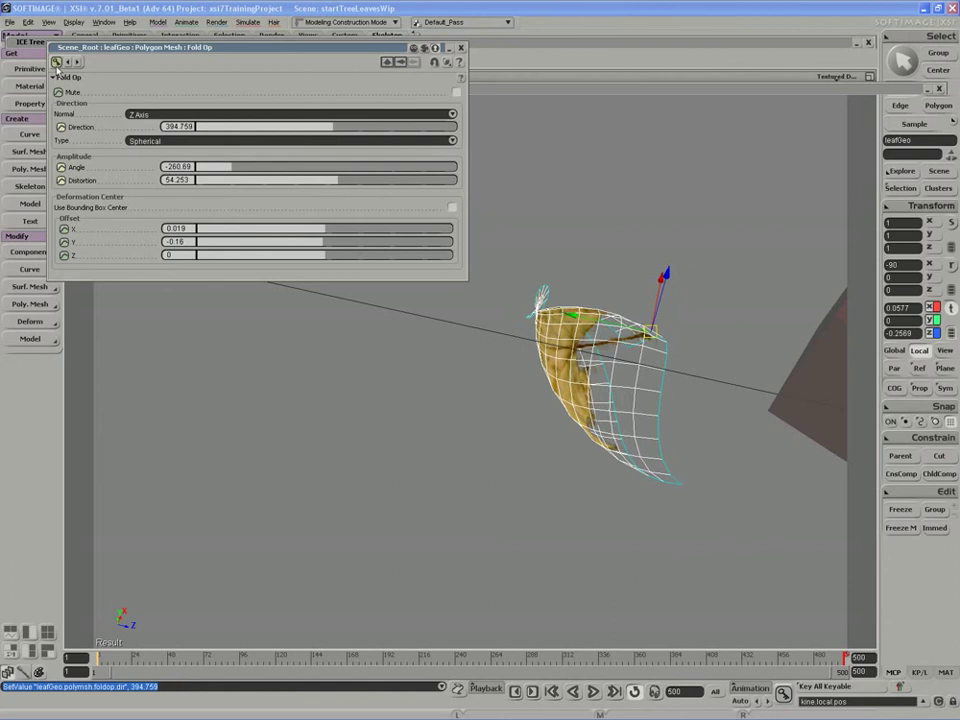
left_click(57, 64)
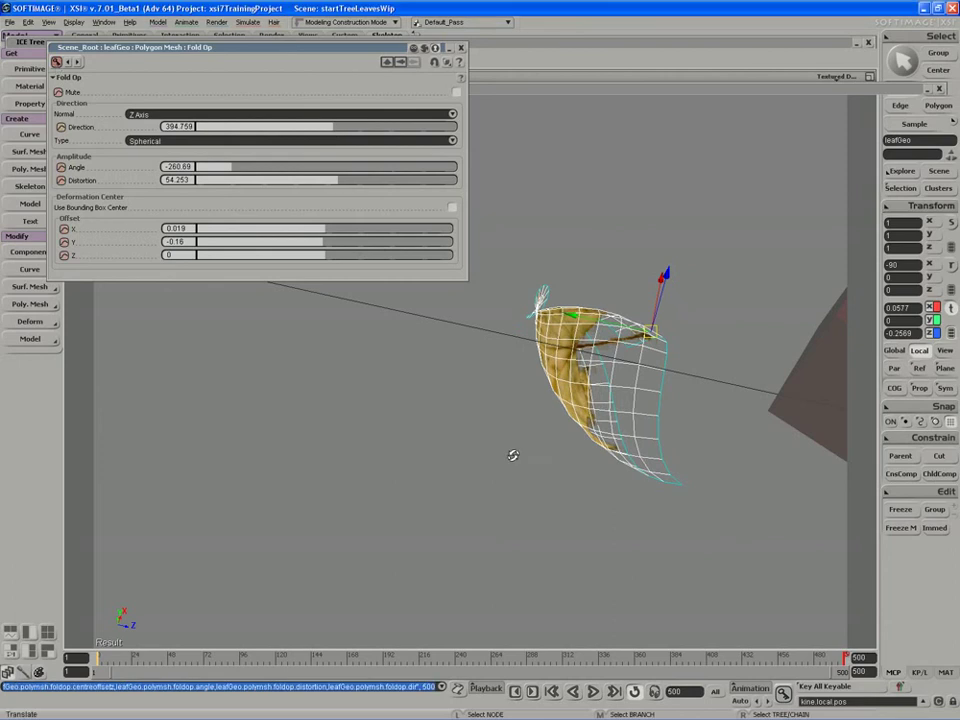
right_click_drag(512, 454, 518, 388)
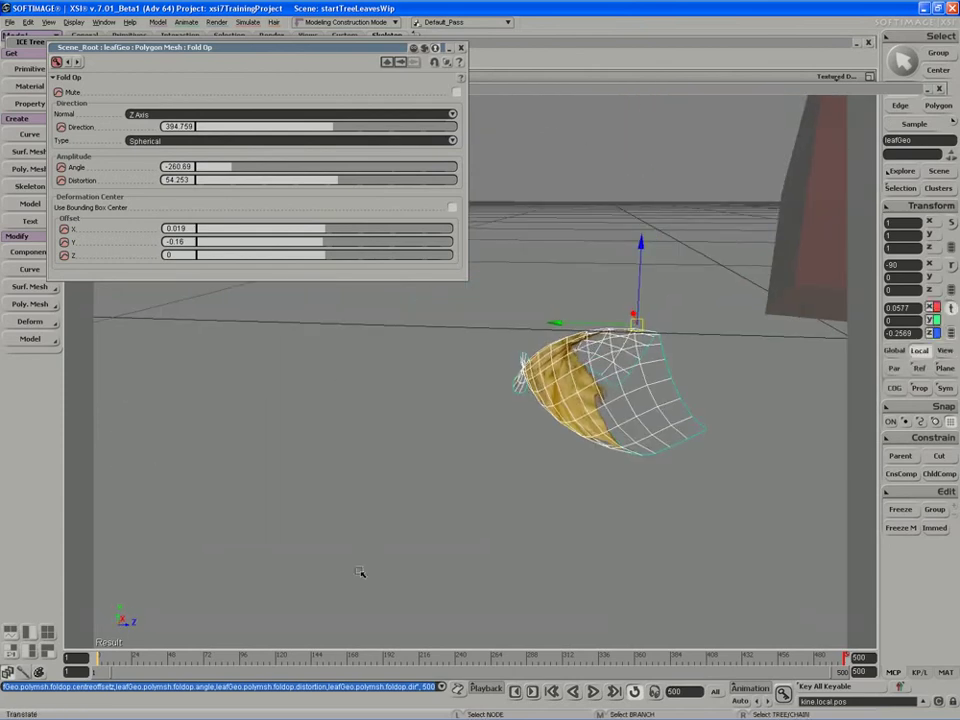
left_click(461, 47)
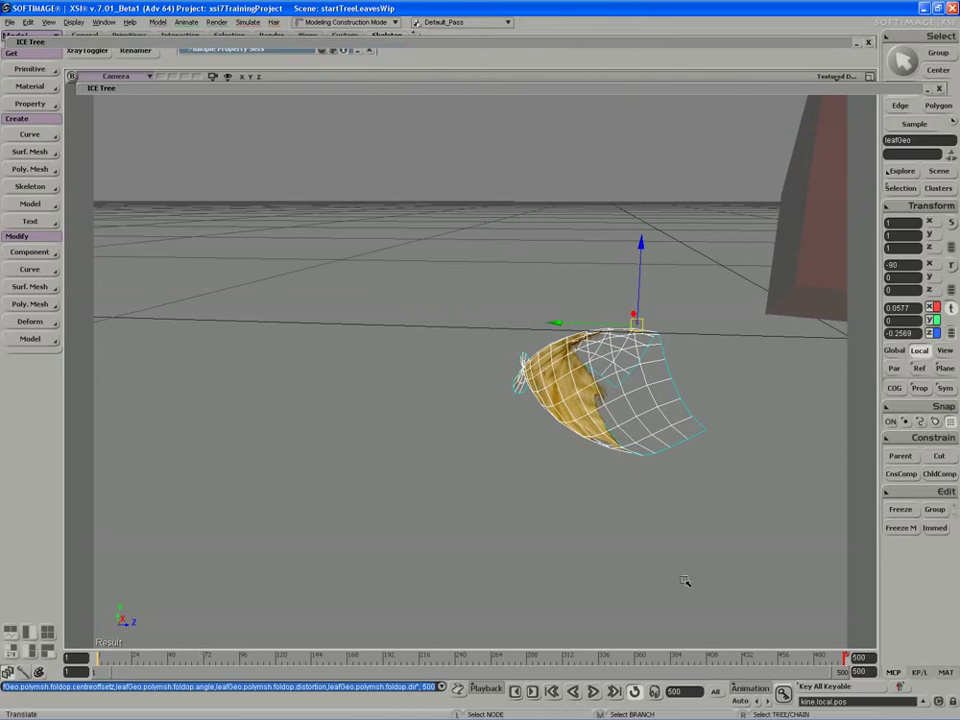
- Play the animation from the start with the whole tree in view to check how the leaves curl
middle_click_drag(685, 581, 579, 238)
left_click_drag(579, 238, 480, 440)
middle_click_drag(480, 440, 478, 410)
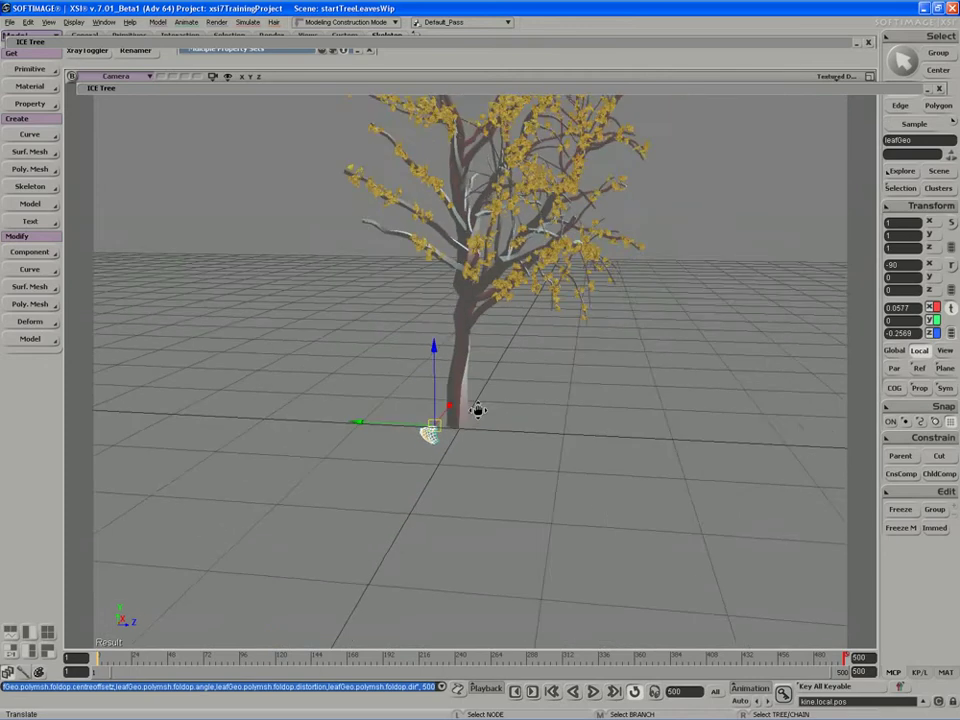
right_click_drag(478, 410, 475, 360)
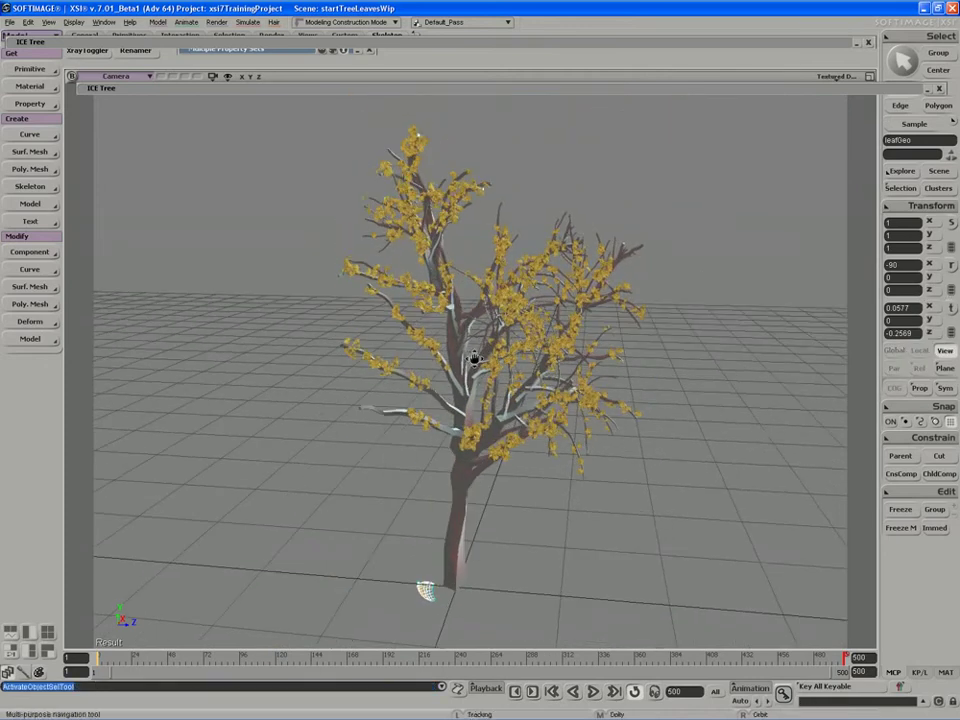
left_click_drag(475, 359, 484, 351)
middle_click_drag(464, 360, 423, 366)
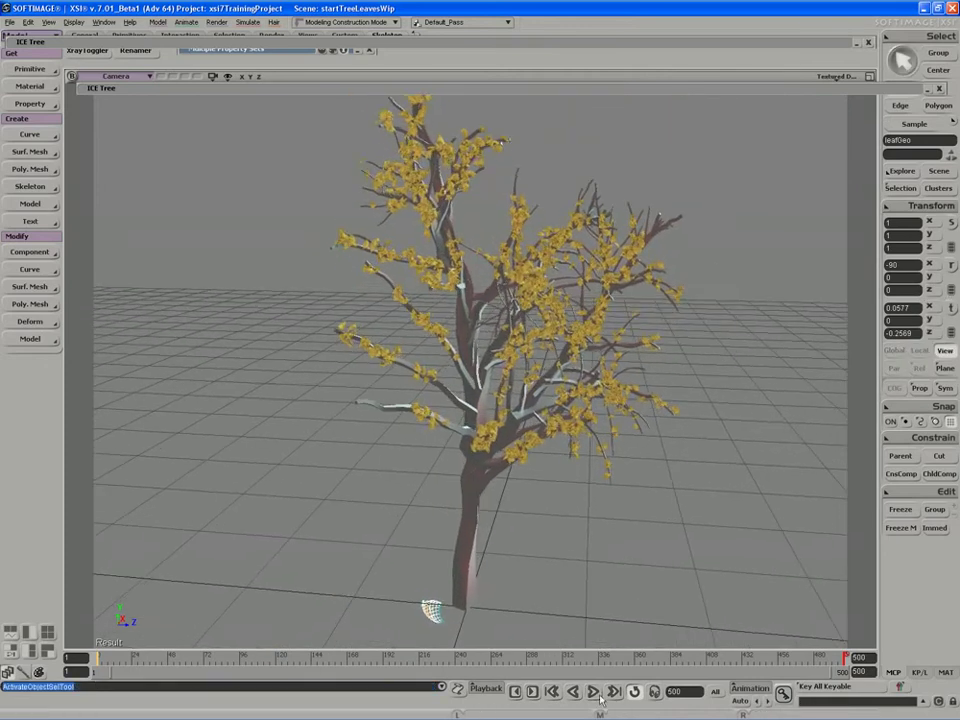
left_click(594, 692)
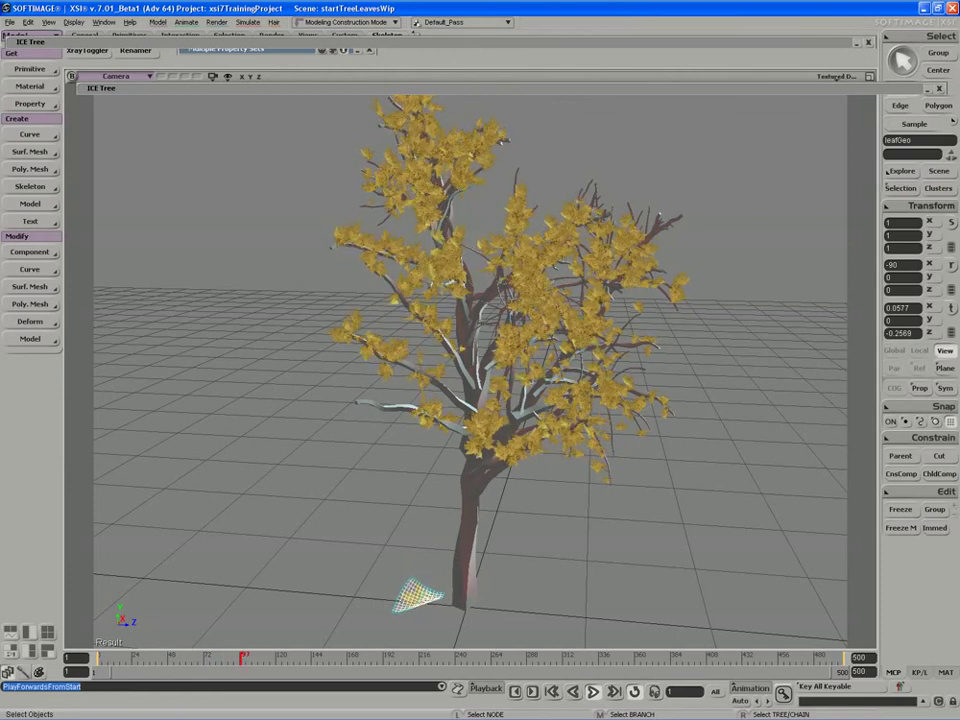
left_click(593, 691)
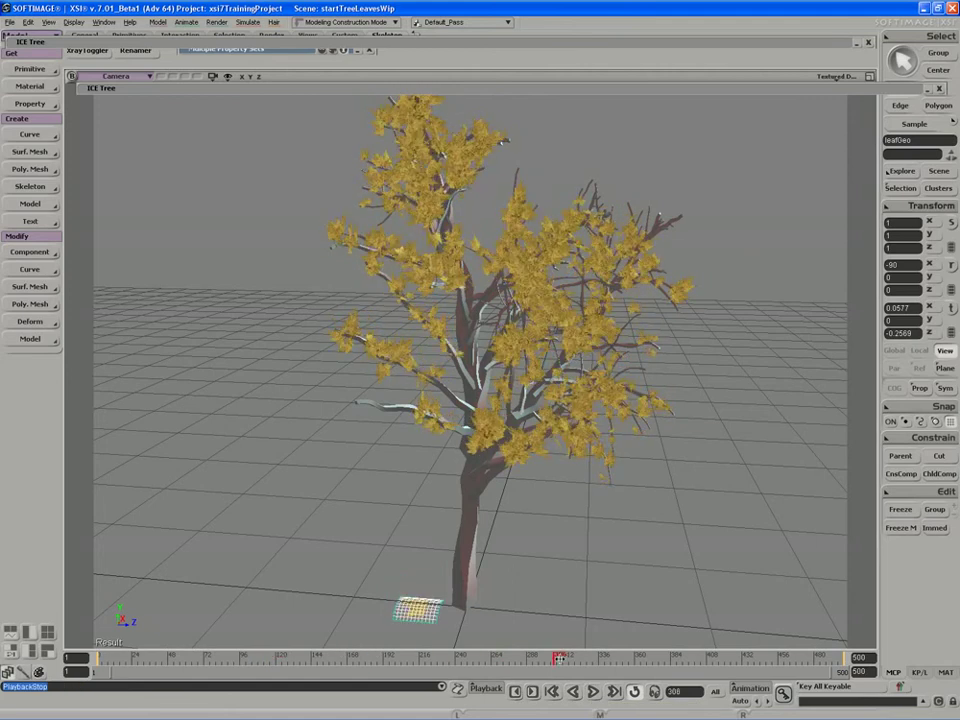
- Scrub the timeline to frame 487 and examine the curled leaves on the branches up close
left_click_drag(603, 657, 633, 657)
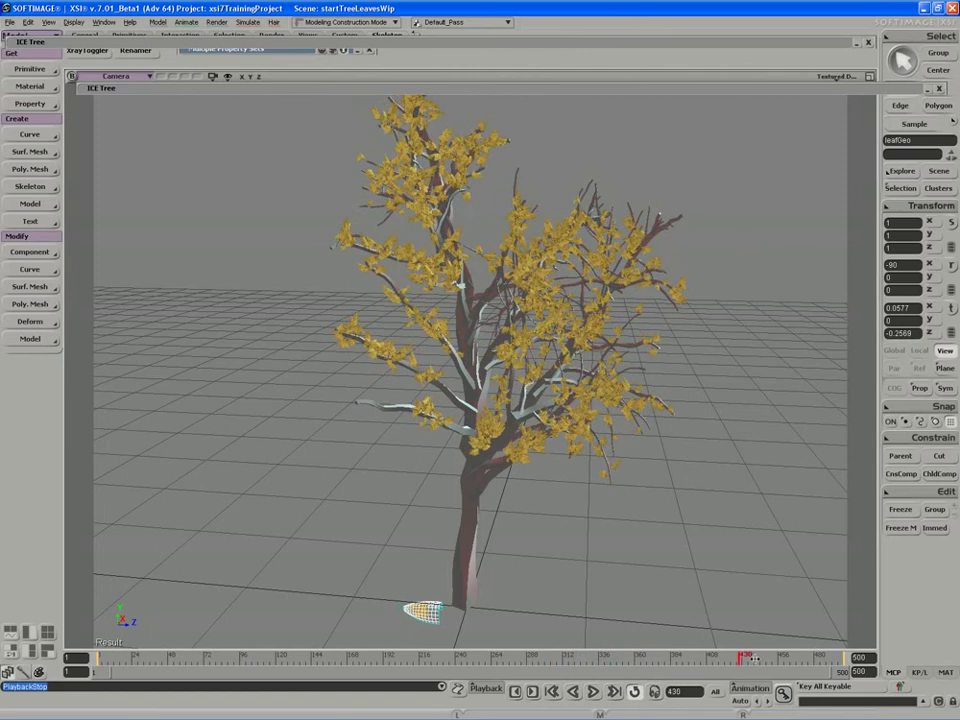
left_click_drag(752, 657, 826, 657)
scroll(545, 482, "up", 5)
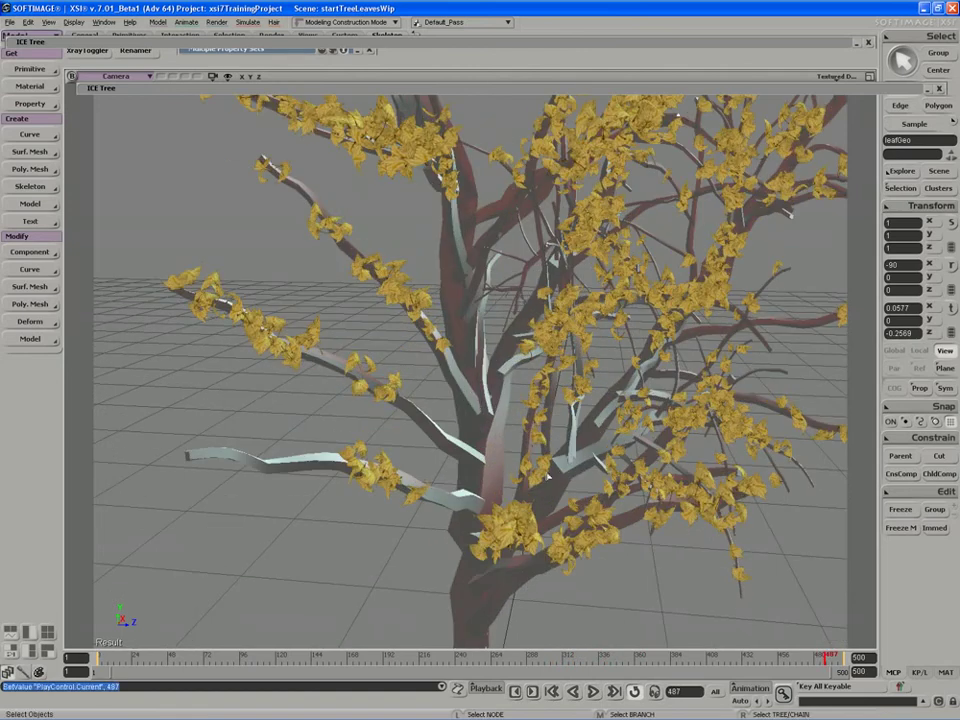
key("s")
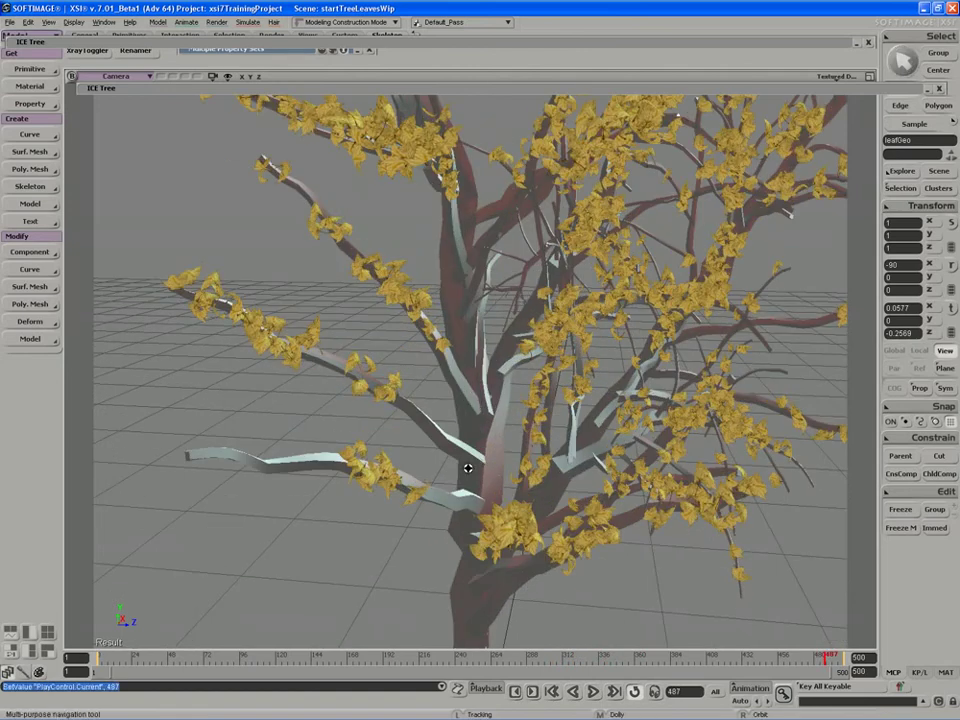
mouse_move(467, 467)
right_mouse_down()
mouse_move(445, 469)
mouse_move(450, 461)
mouse_move(474, 470)
right_mouse_up()
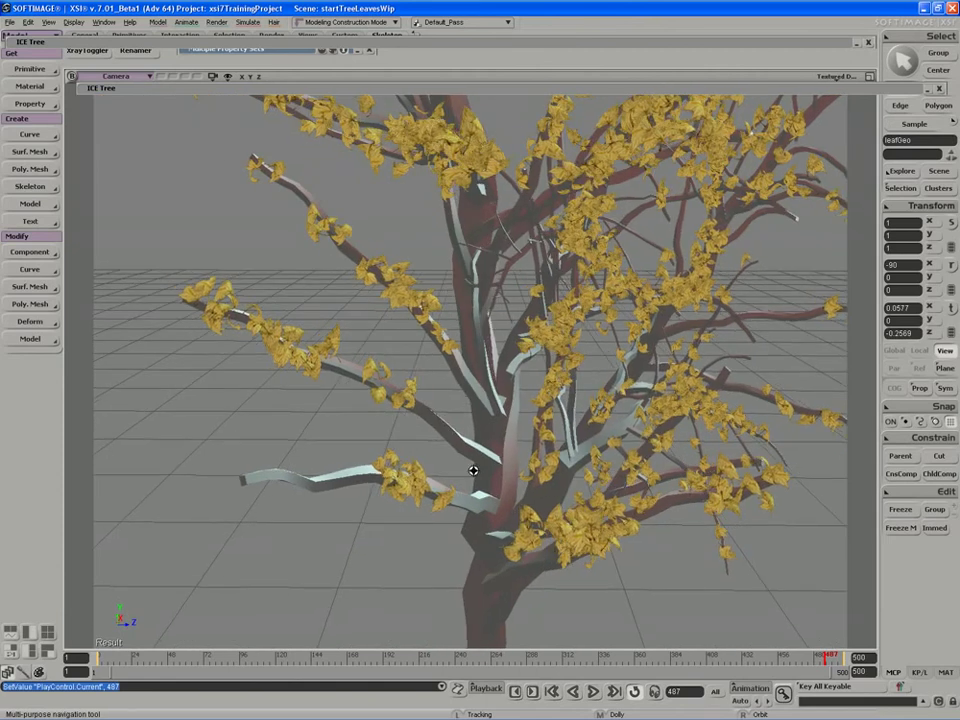
scroll(473, 470, "down", 8)
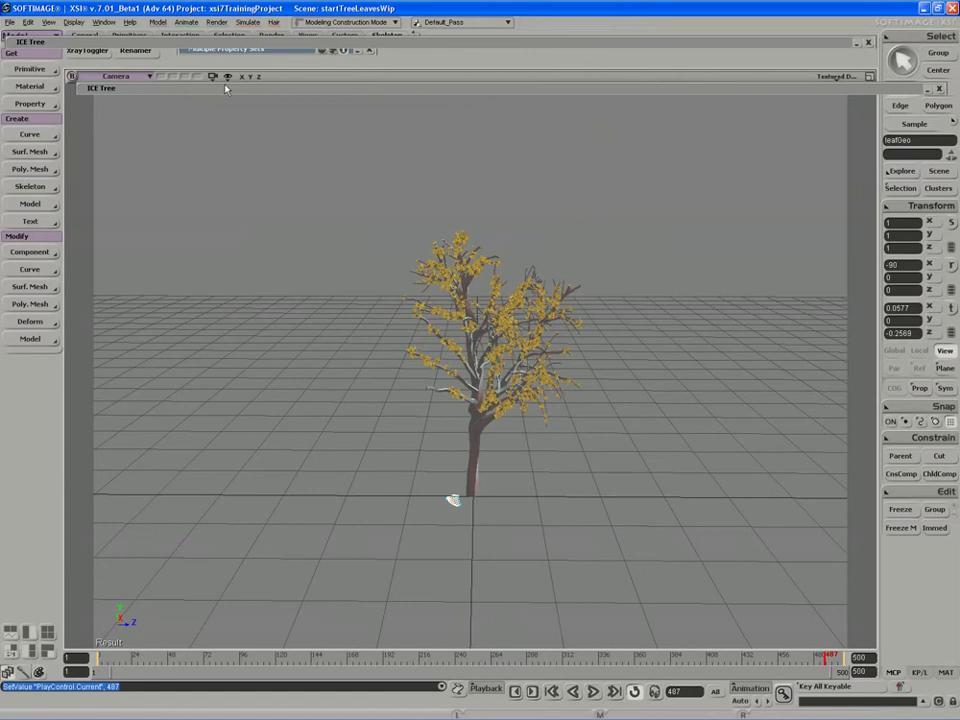
- Expand the ICE Tree window and examine the node graph from the Set Instance Geometry node to the ICETree root node
double_click(225, 89)
key("z")
left_click_drag(518, 338, 580, 566)
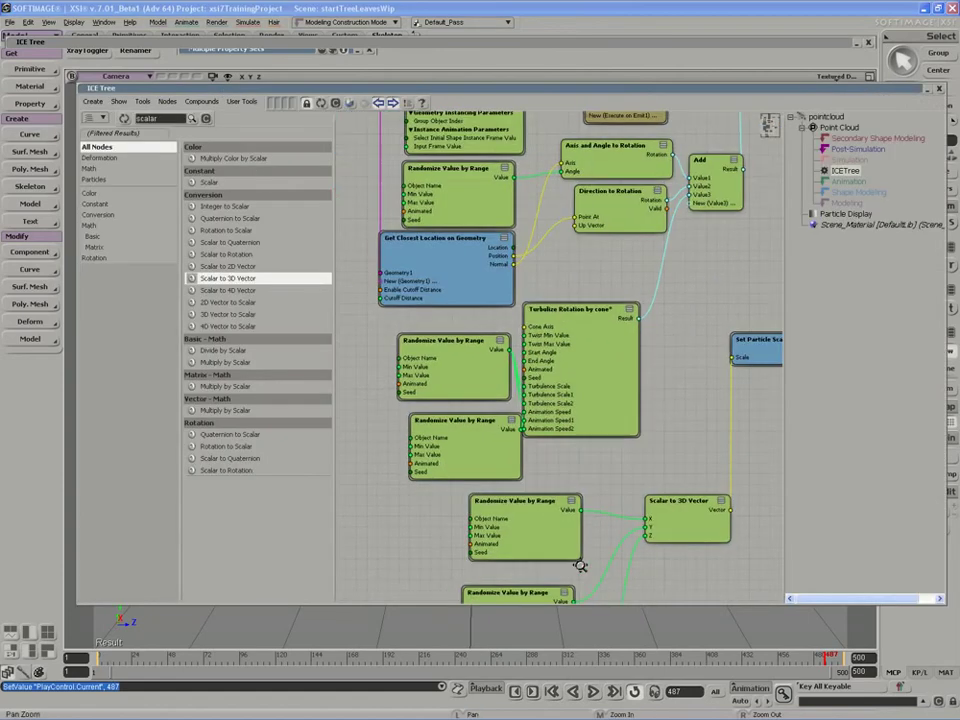
scroll(538, 466, "down", 3)
key("z")
left_click_drag(523, 425, 505, 492)
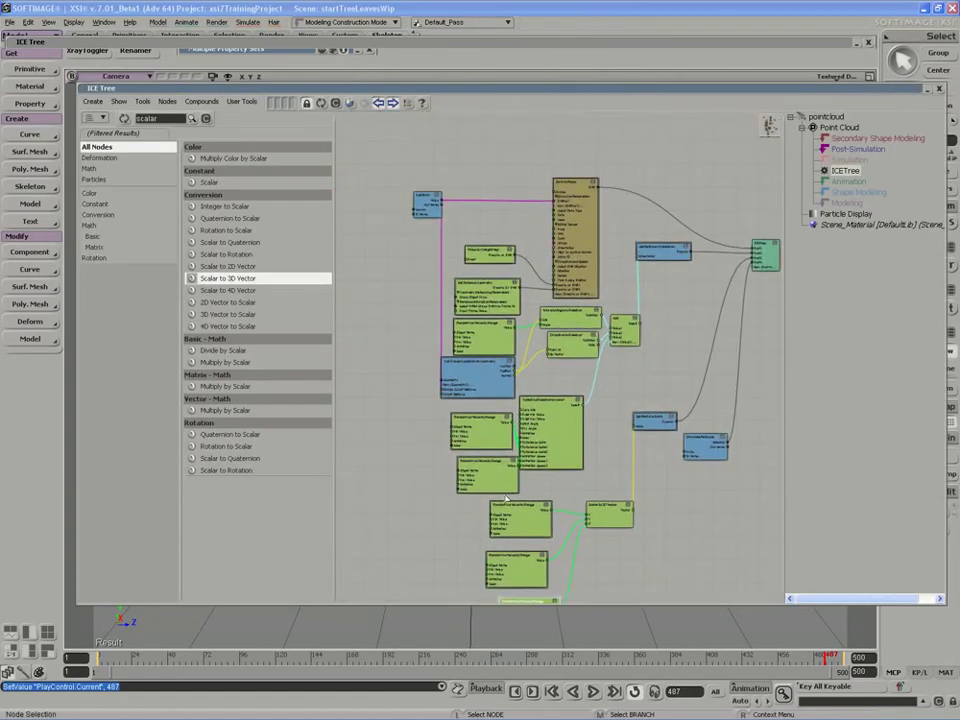
scroll(508, 497, "up", 5)
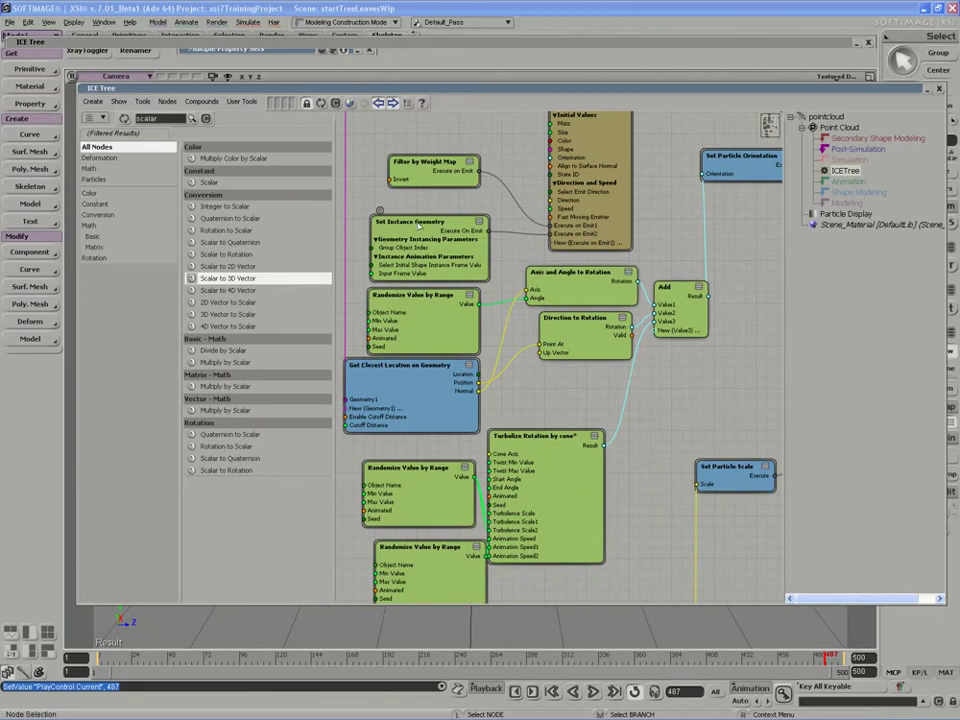
mouse_move(419, 226)
left_mouse_down()
mouse_move(405, 202)
mouse_move(401, 221)
mouse_move(431, 220)
left_mouse_up()
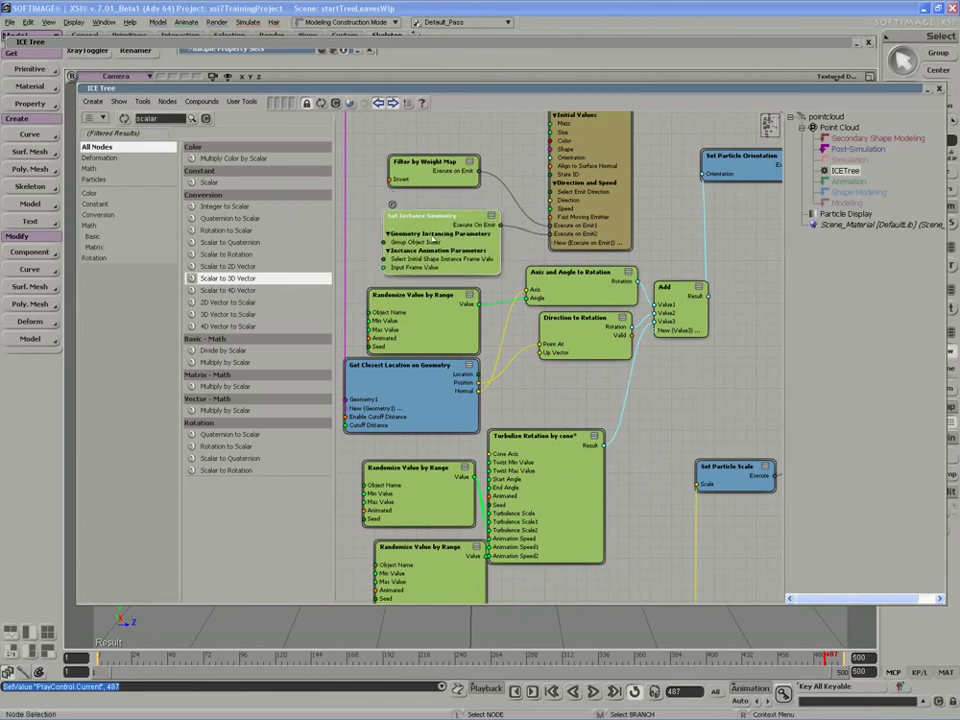
key("z")
left_click_drag(588, 273, 359, 374)
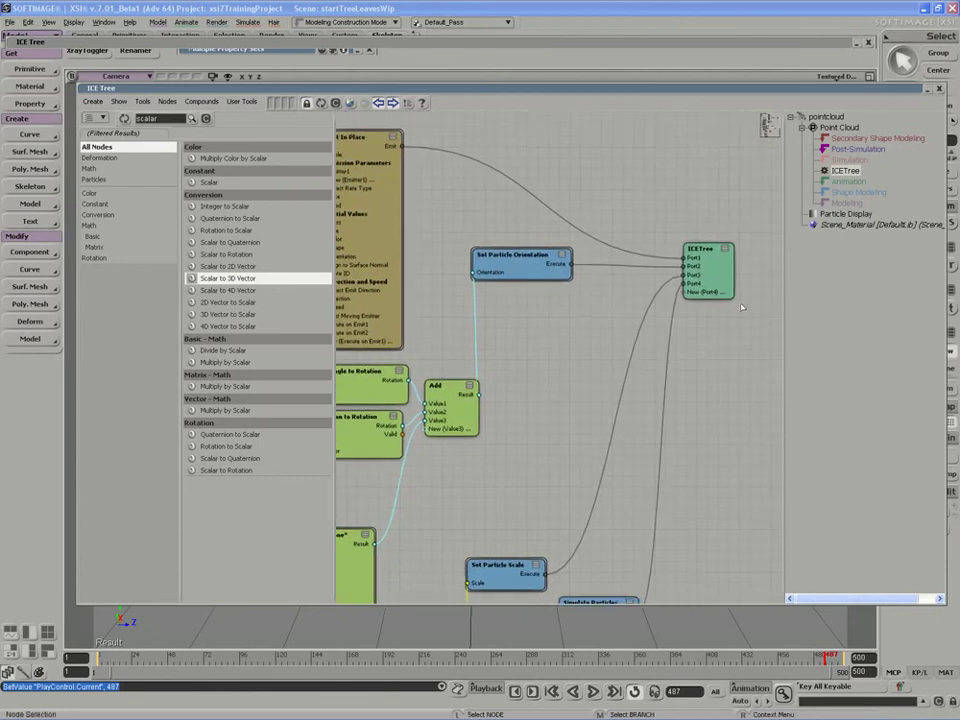
left_click_drag(707, 253, 716, 257)
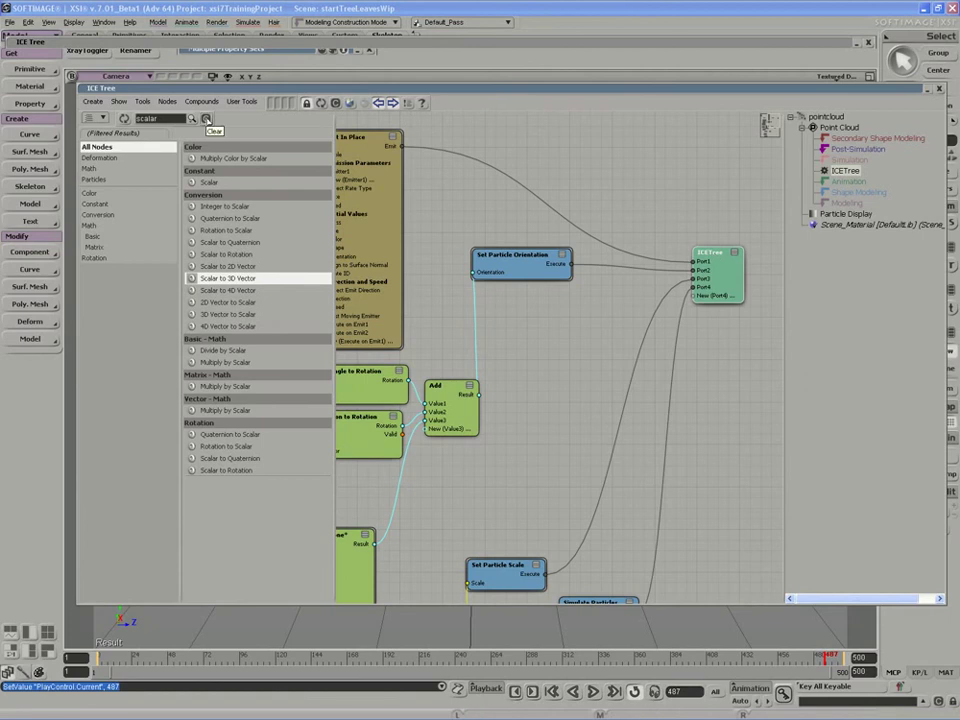
- Clear the node search filter and add a Control Instance Animation node from the Geometry Instancing category beside the ICETree root
left_click(206, 118)
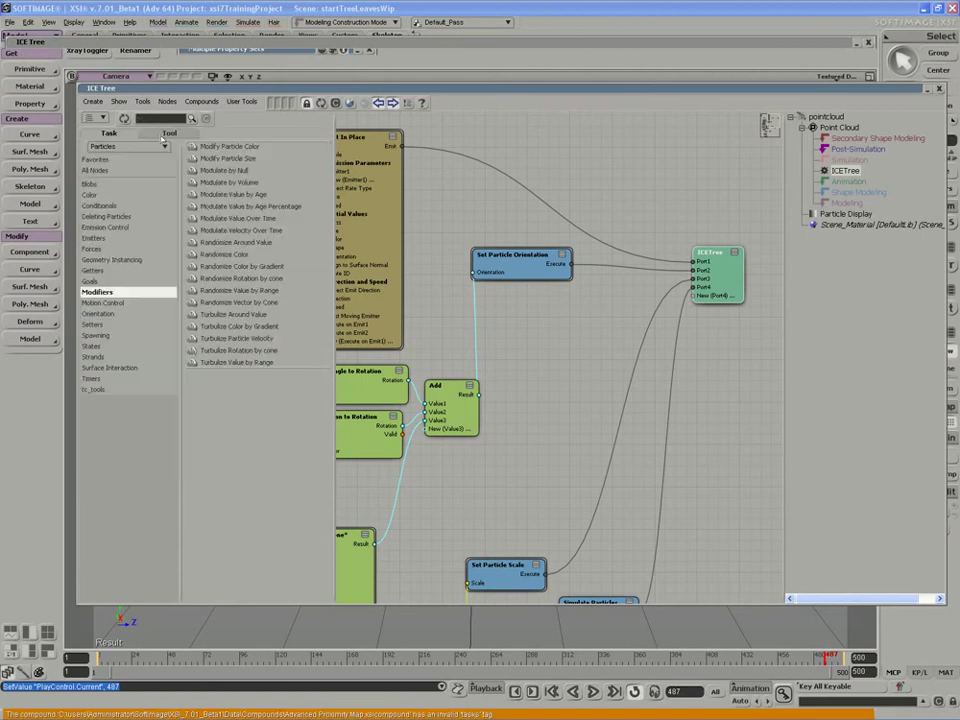
left_click(104, 260)
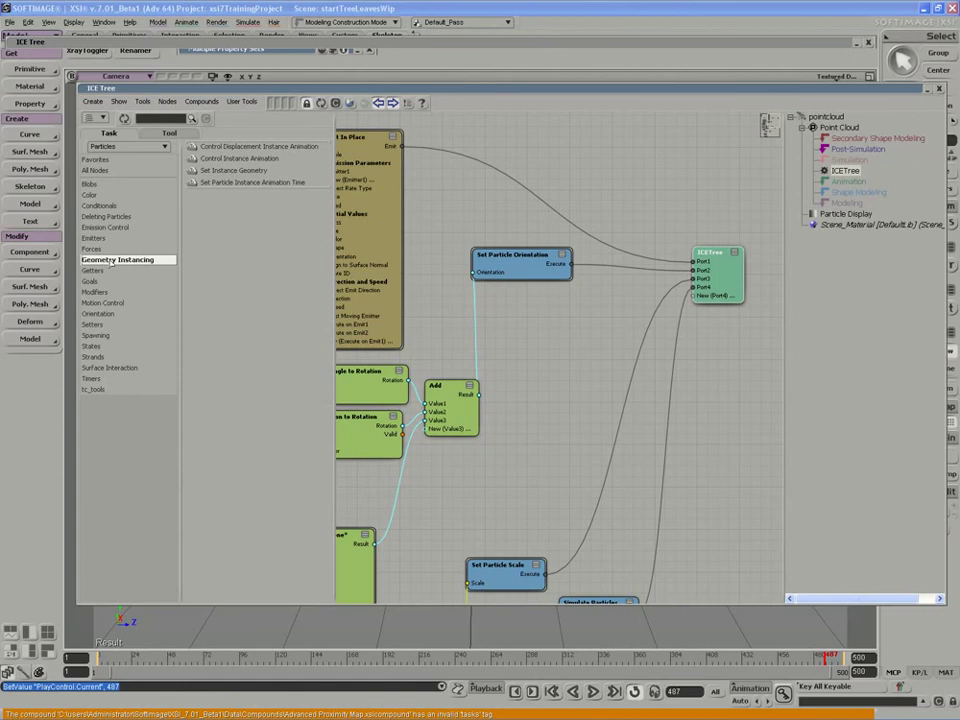
left_click(230, 159)
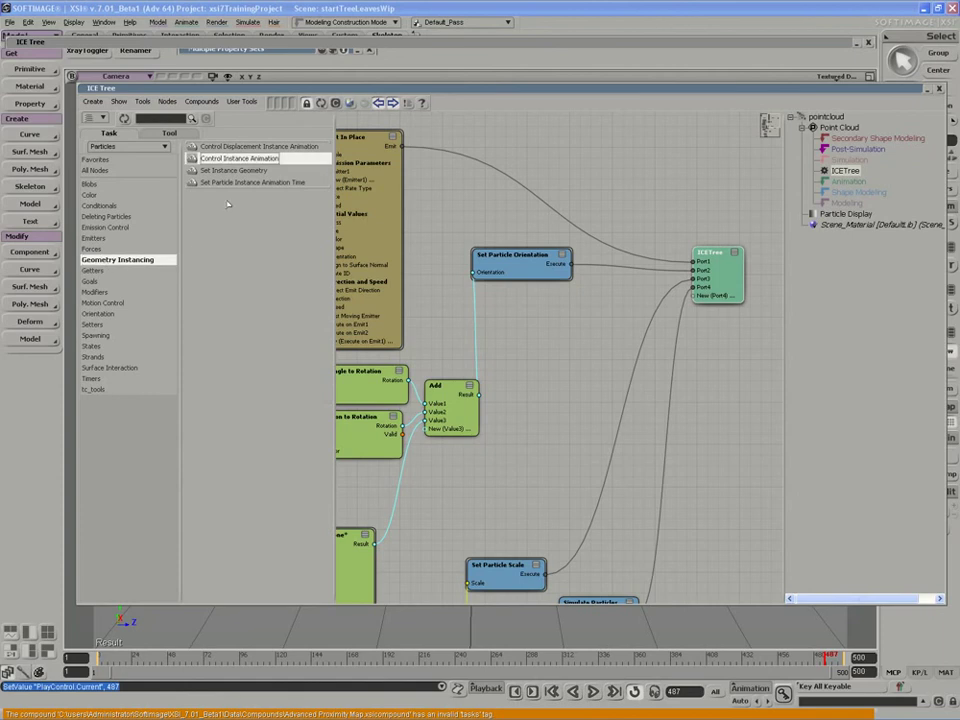
left_click_drag(218, 160, 481, 360)
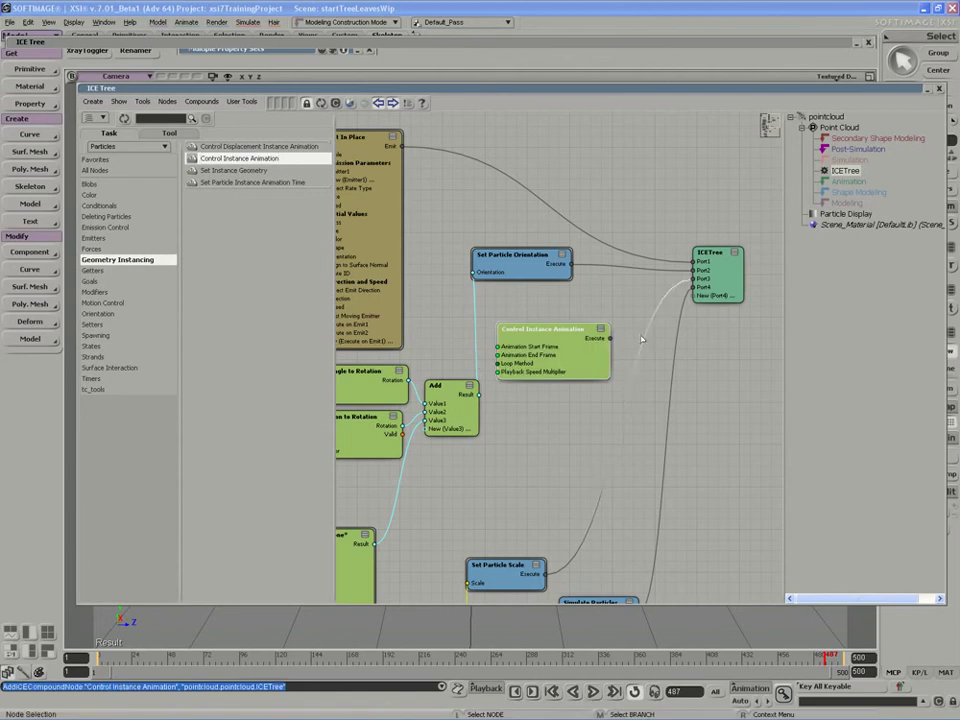
- Insert a port after Port3 on the ICETree root and connect the Control Instance Animation node's Execute output to it
right_click(704, 284)
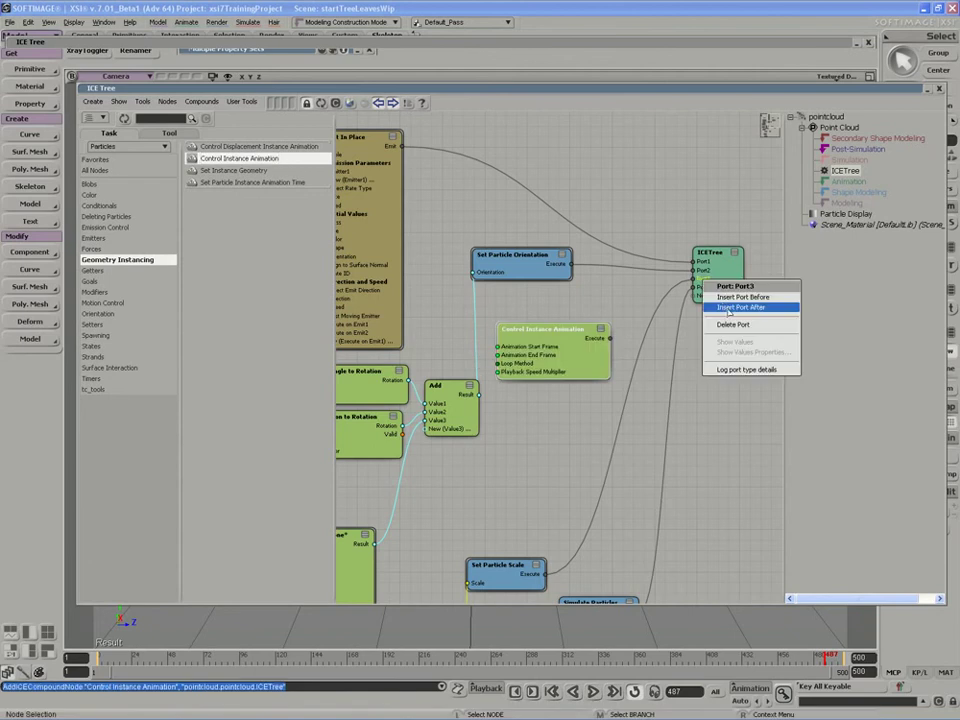
left_click(729, 309)
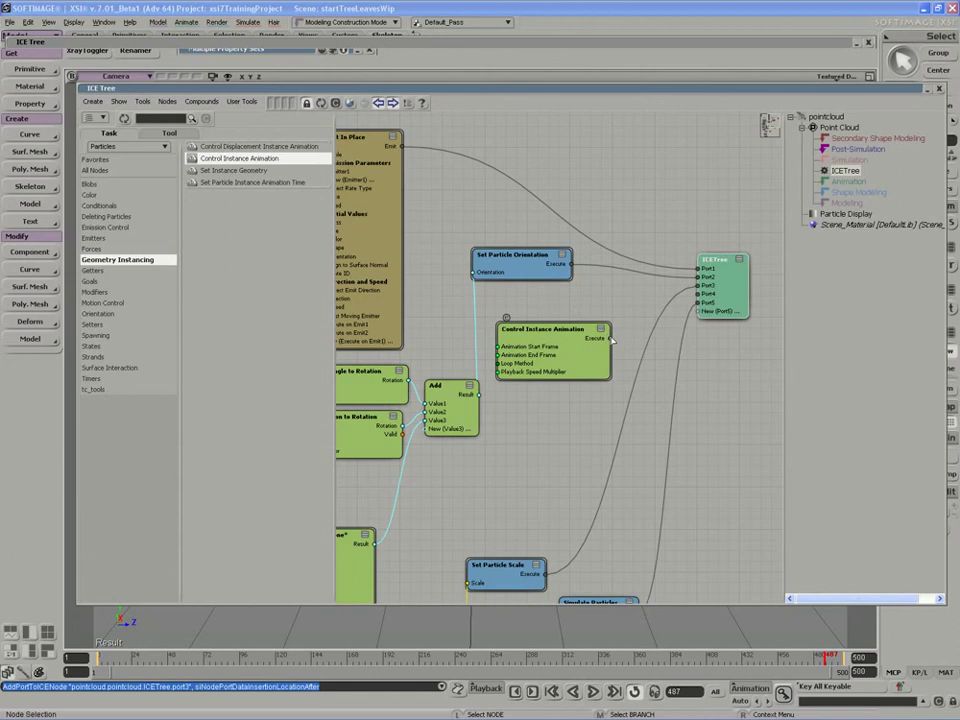
left_click_drag(610, 339, 709, 294)
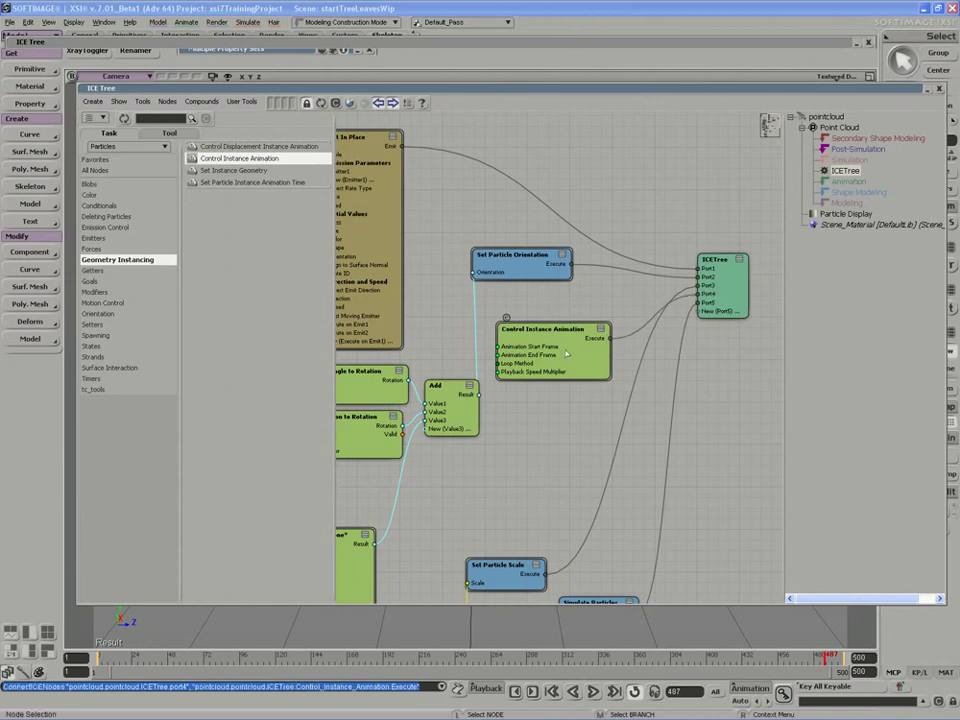
left_click_drag(538, 347, 542, 337)
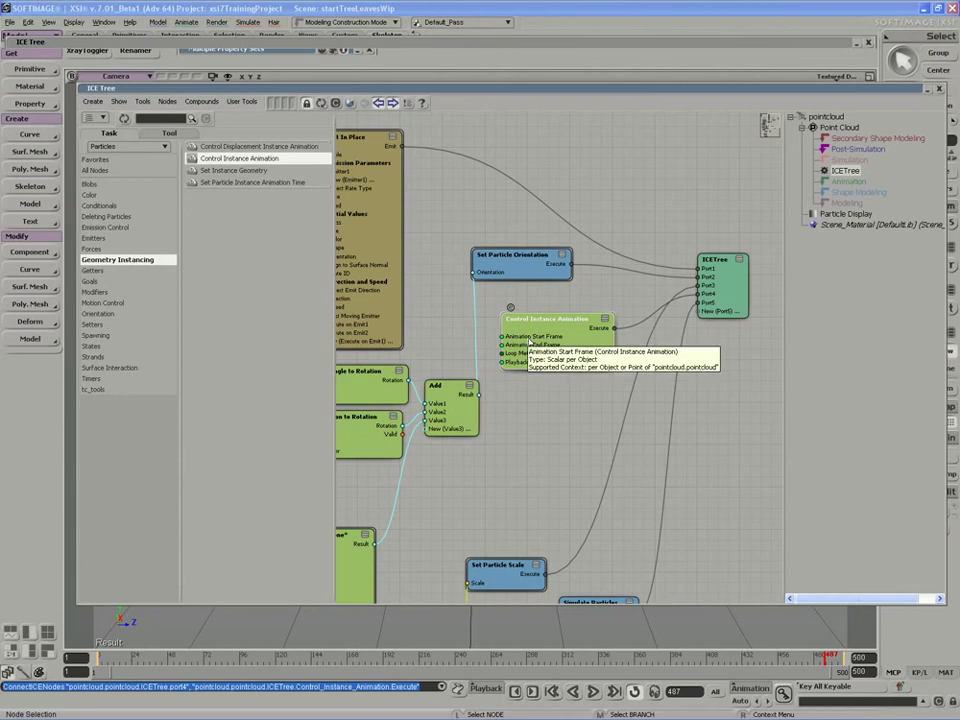
- Set the Control Instance Animation node's start frame to 1, end frame to 500 and loop method to Clamp
double_click(520, 345)
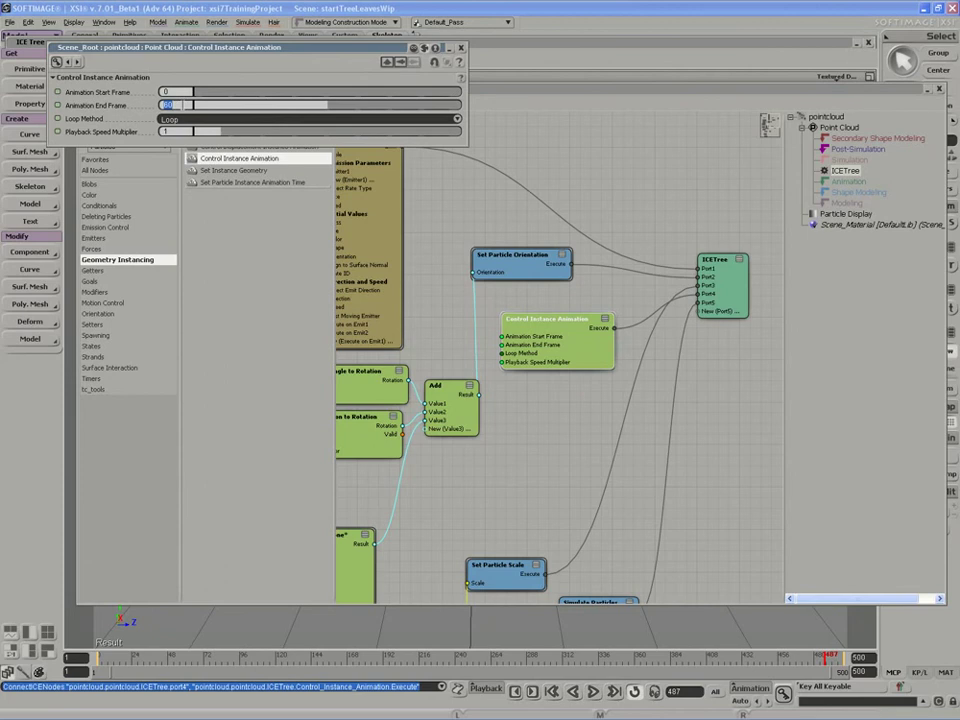
type("500")
key("Return")
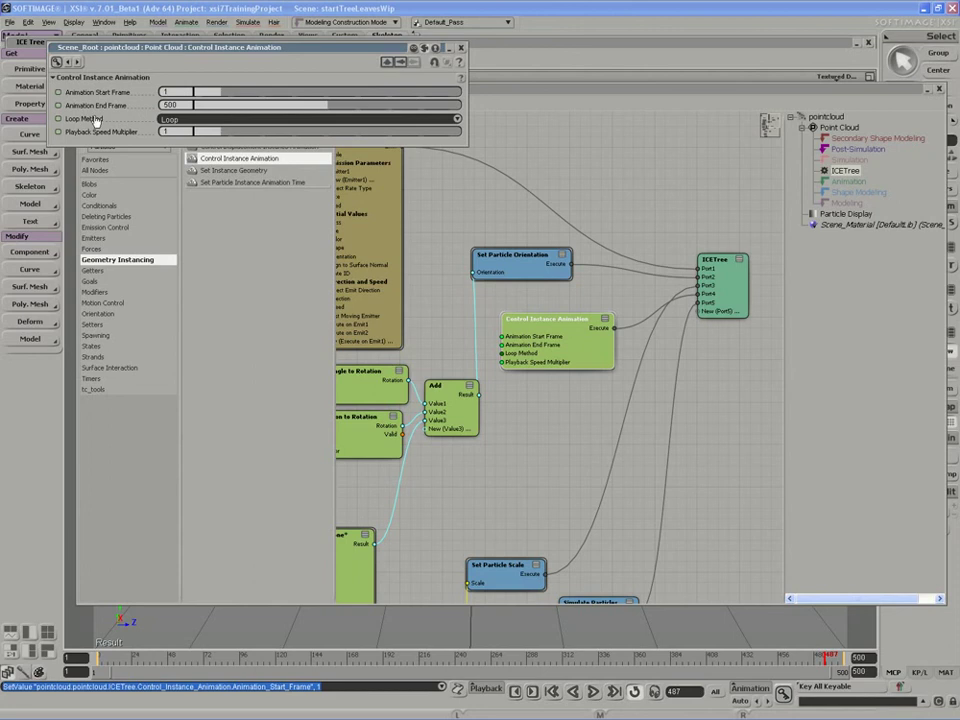
left_click(185, 119)
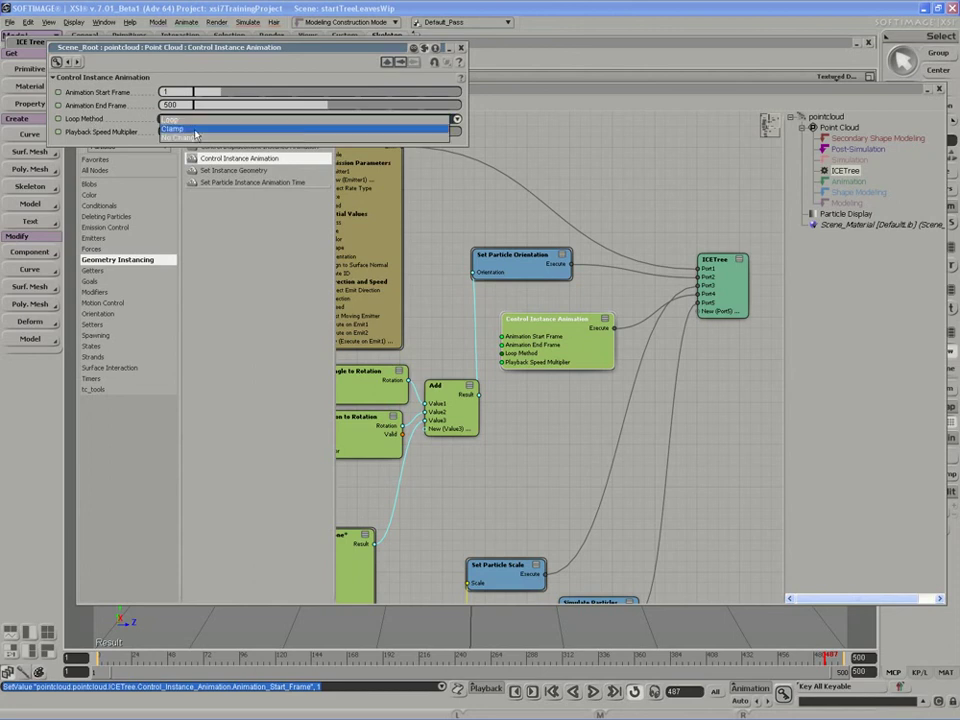
left_click(148, 102)
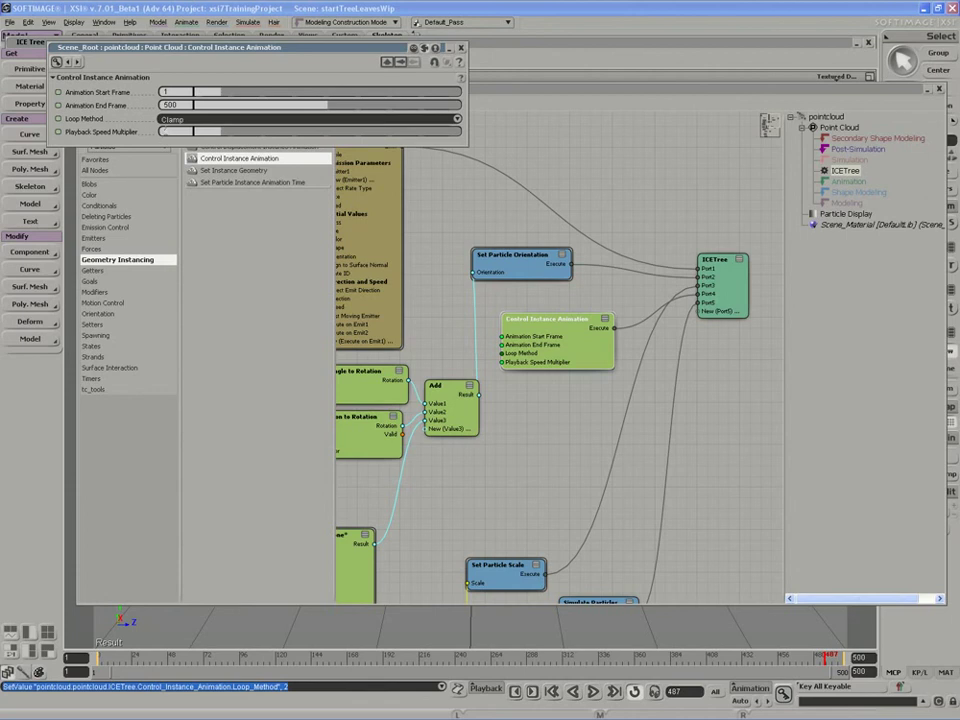
- Collapse the ICE Tree window and play the animation from the start to check the leaves on the tree
left_click_drag(535, 369, 541, 381)
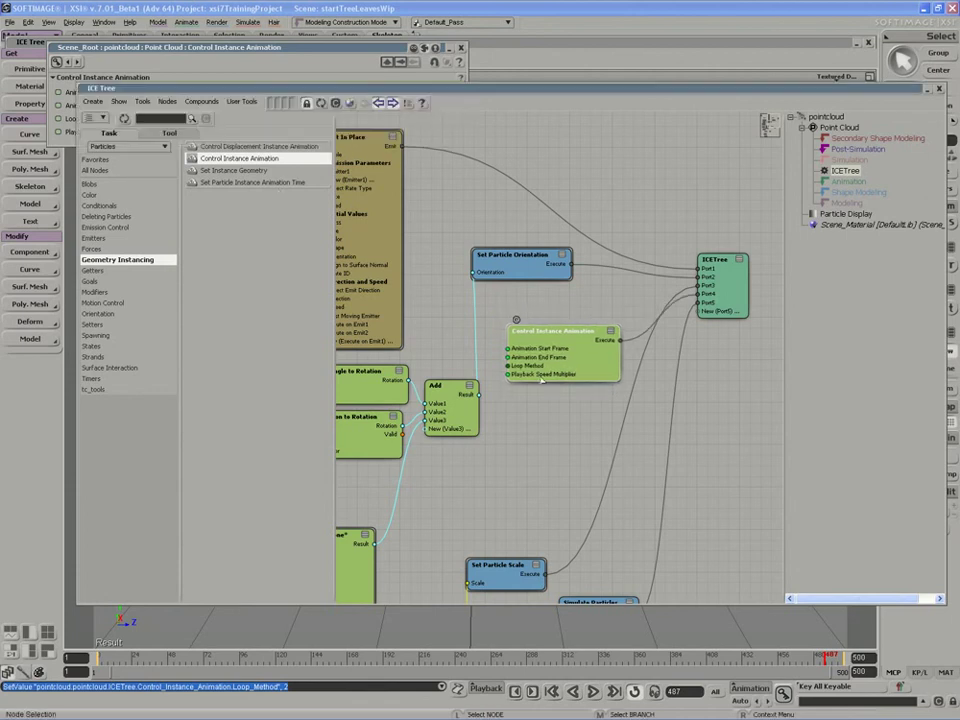
double_click(503, 92)
key("s")
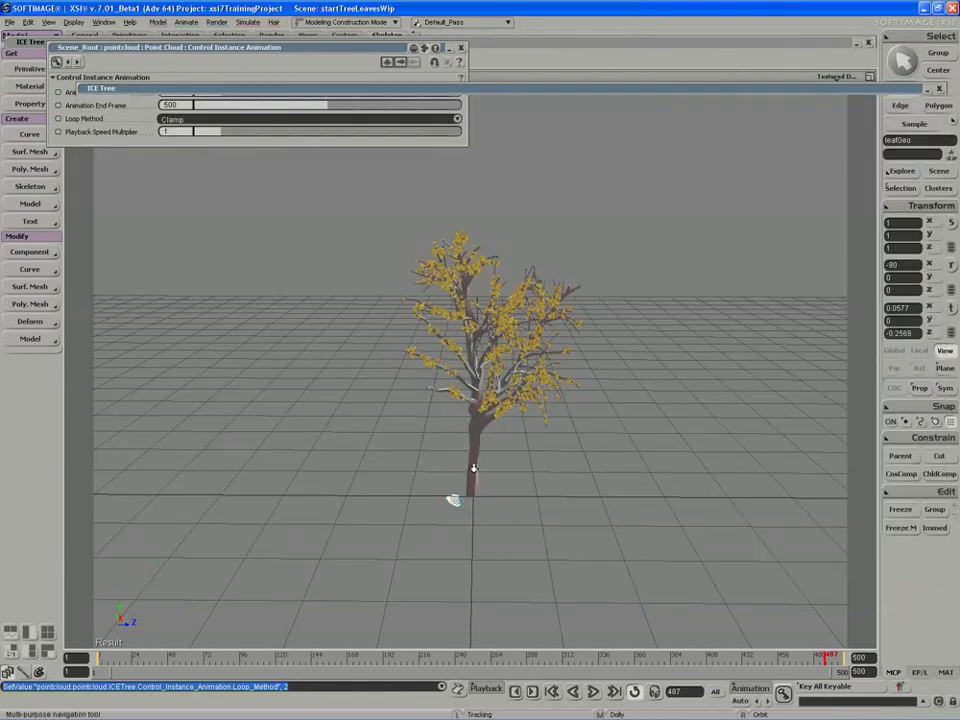
scroll(414, 496, "up", 5)
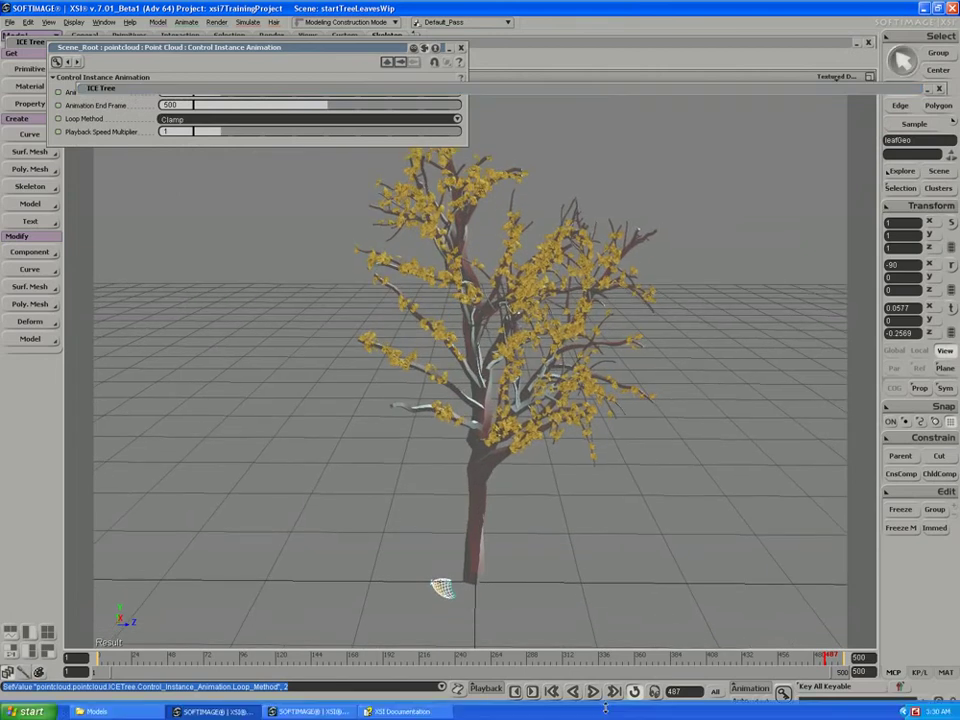
middle_click(594, 693)
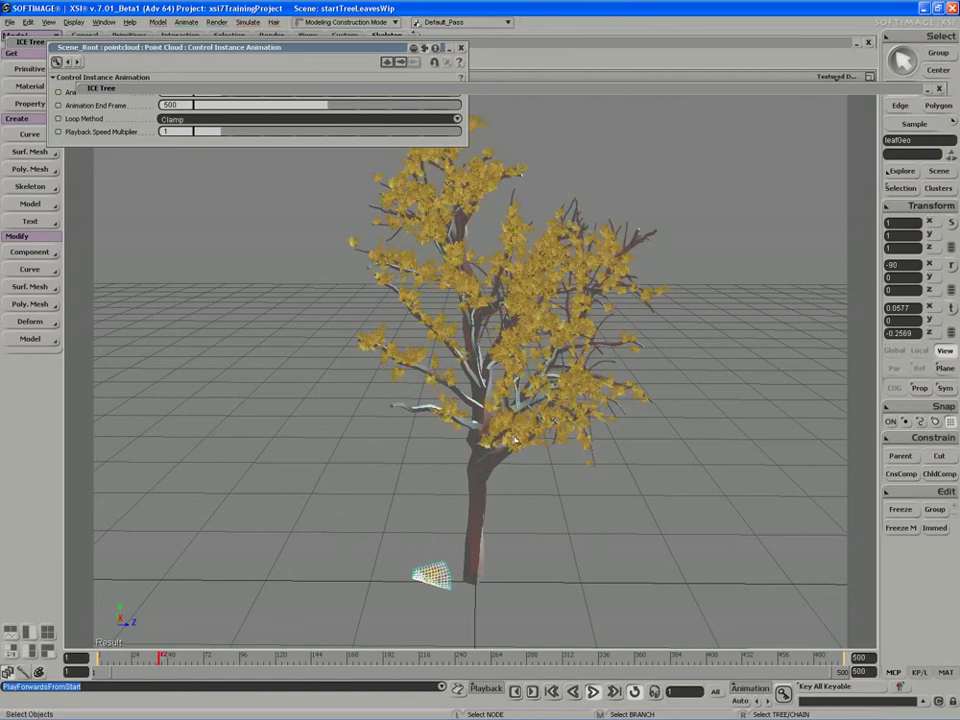
left_click(594, 693)
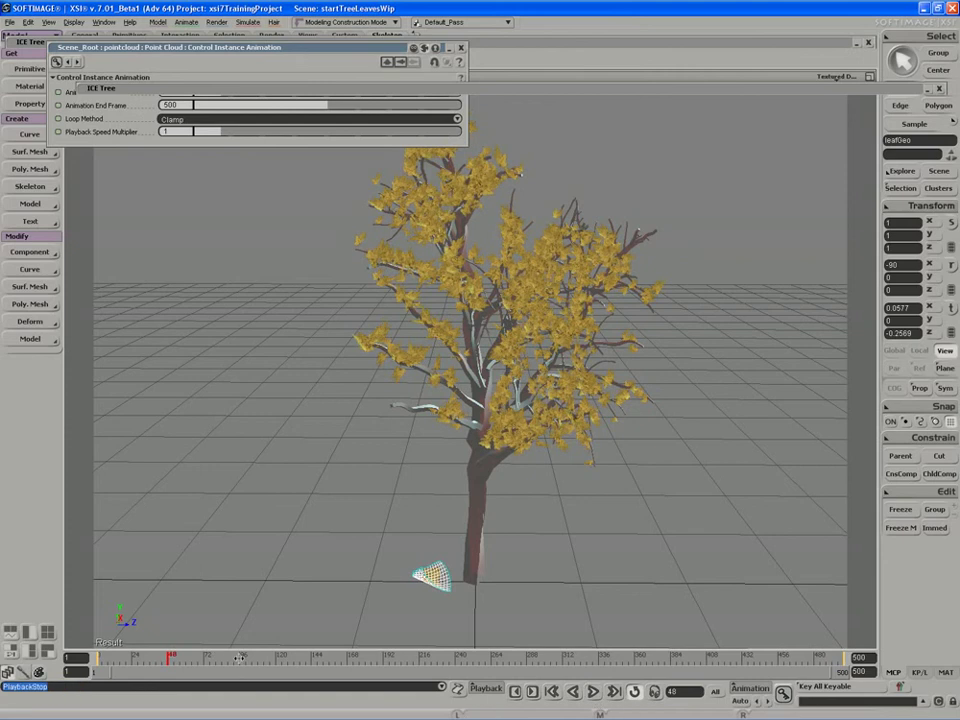
- Scrub the timeline to frame 500 and examine the curled leaves on the branches from a closer, rotated view
left_click_drag(310, 657, 845, 659)
key("s")
scroll(549, 501, "up", 4)
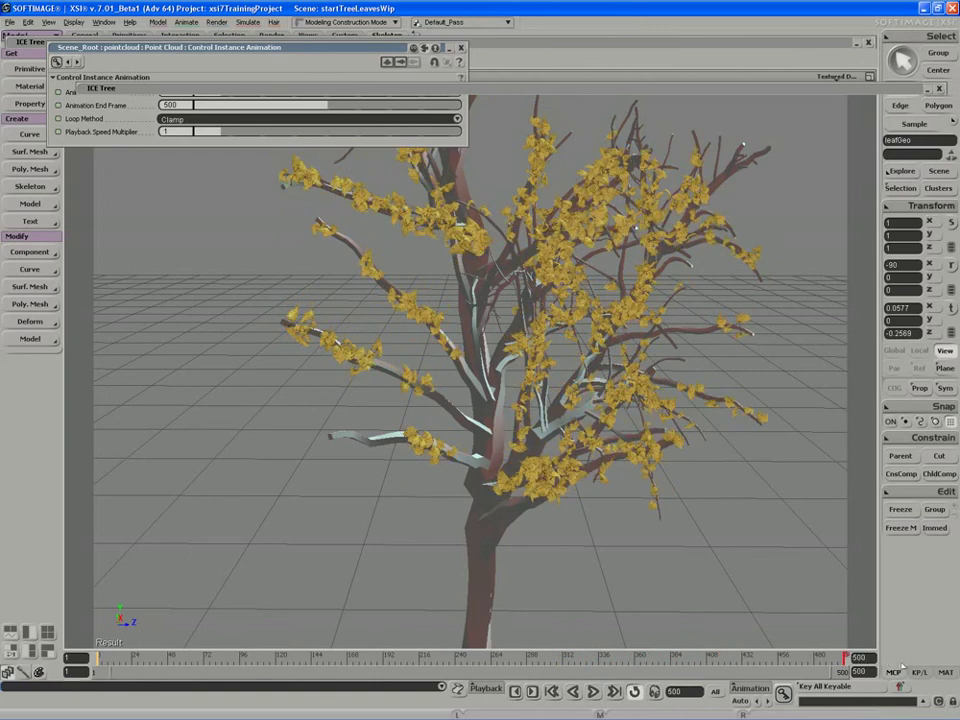
key("s")
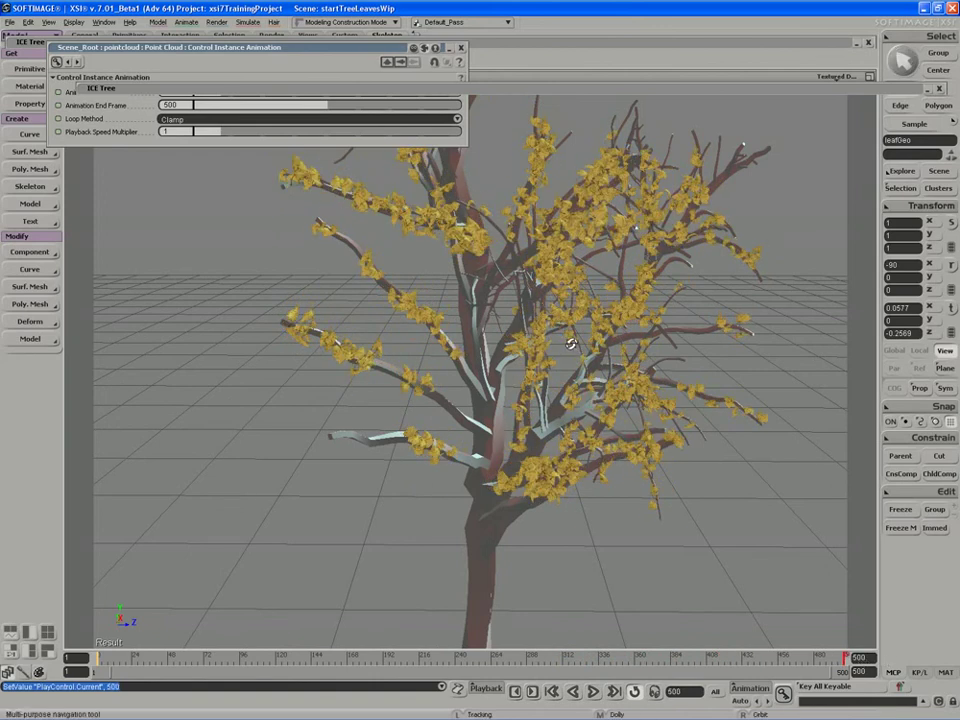
right_click_drag(571, 341, 532, 170)
- Expand the ICE Tree window and duplicate the Randomize Value by Range node that drives the Axis and Angle to Rotation angle
double_click(535, 89)
key("s")
left_click_drag(517, 392, 720, 289)
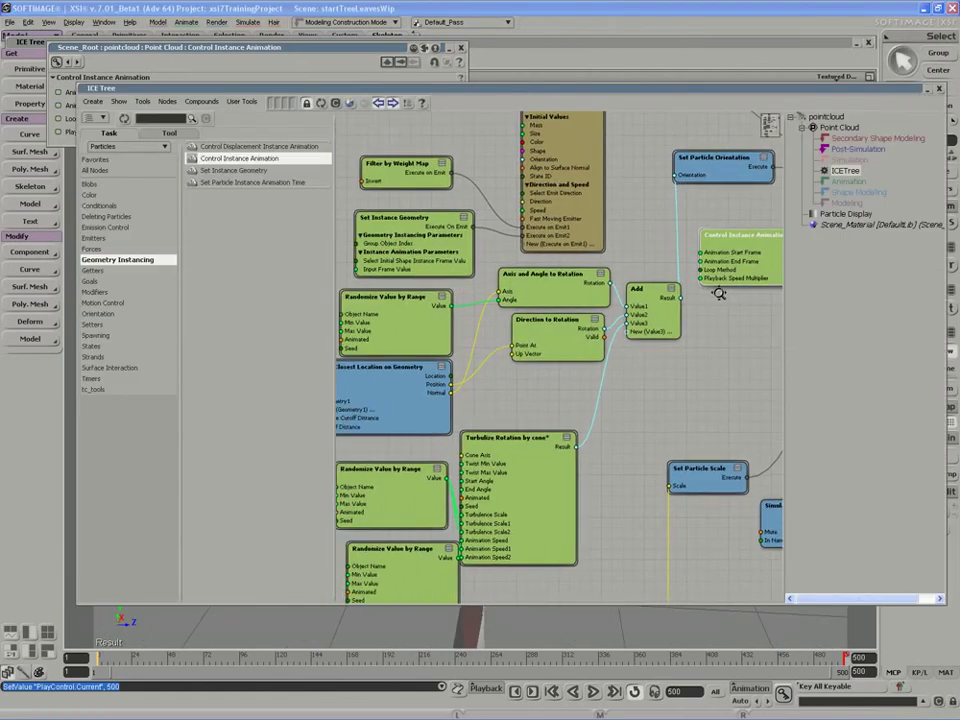
left_click(390, 310)
key("ctrl+c")
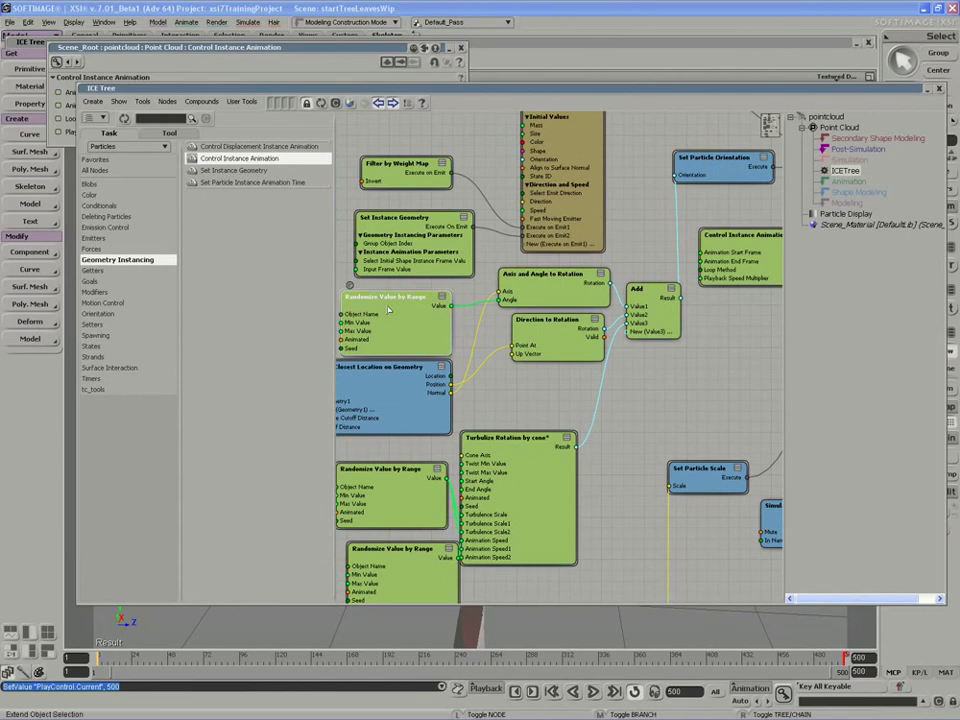
key("ctrl+v")
left_click_drag(390, 311, 464, 394)
- Arrange the duplicated Randomize Value by Range node beside Control Instance Animation and connect its Value to Playback Speed Multiplier
key("s")
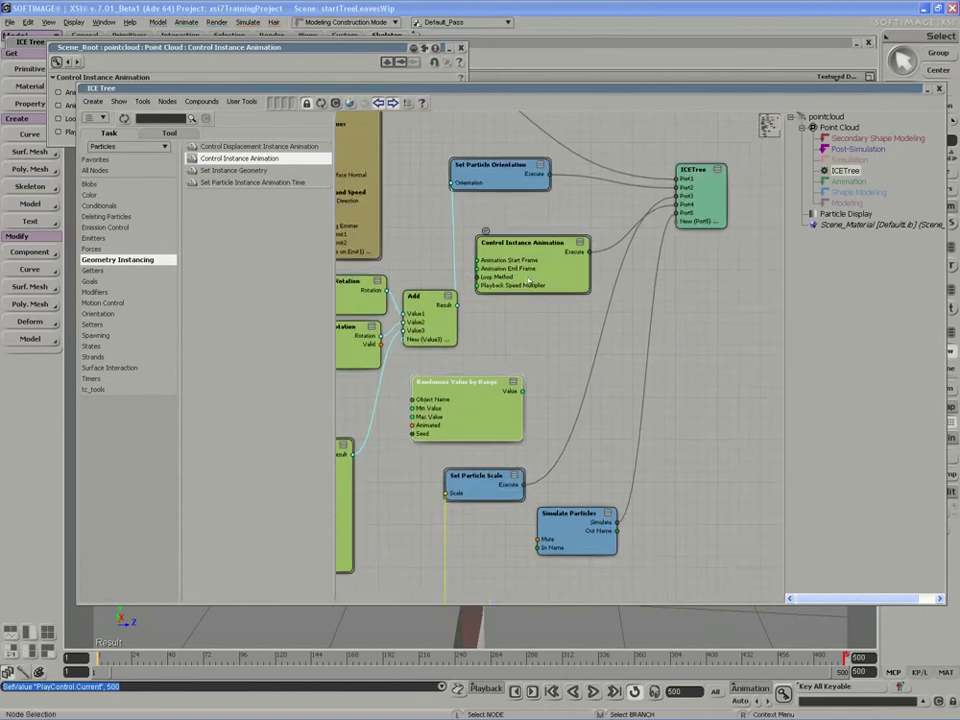
left_click_drag(533, 290, 555, 377)
left_click(482, 424)
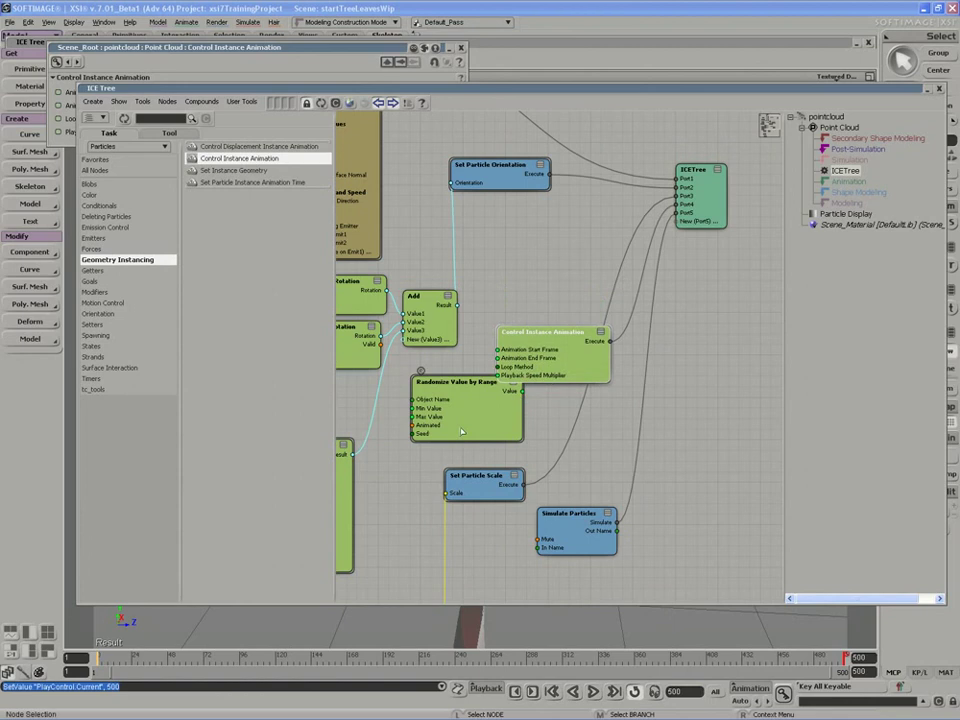
left_click_drag(482, 424, 434, 426)
left_click_drag(475, 394, 498, 375)
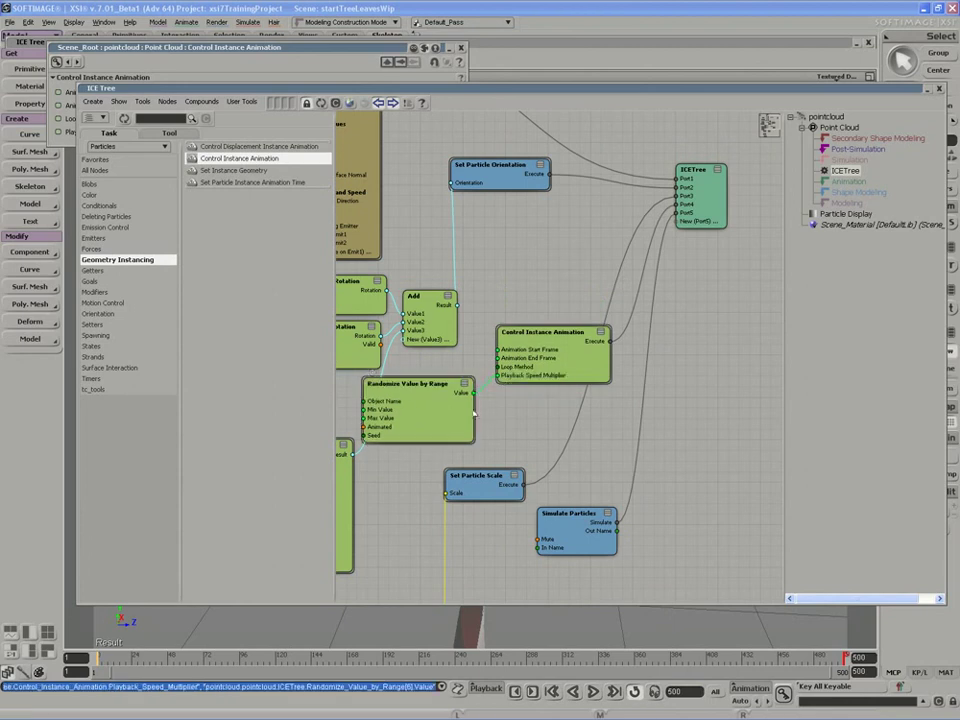
- Set the duplicated Randomize Value by Range node's minimum to 0.7 and maximum to 1.6, and close its properties
left_click_drag(443, 412, 453, 413)
double_click(443, 408)
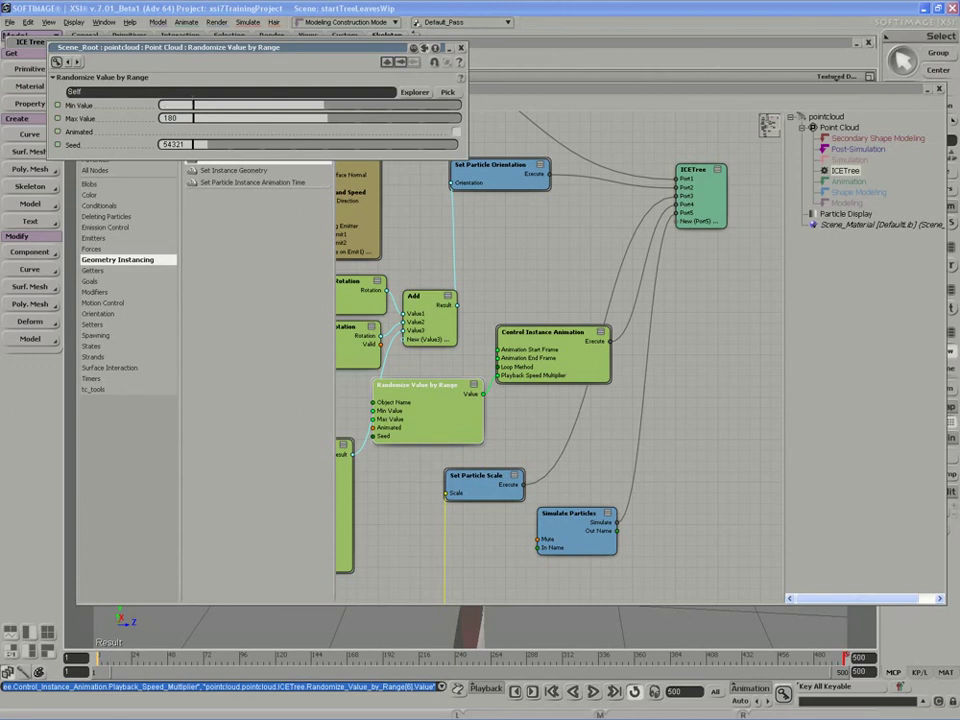
key("Return")
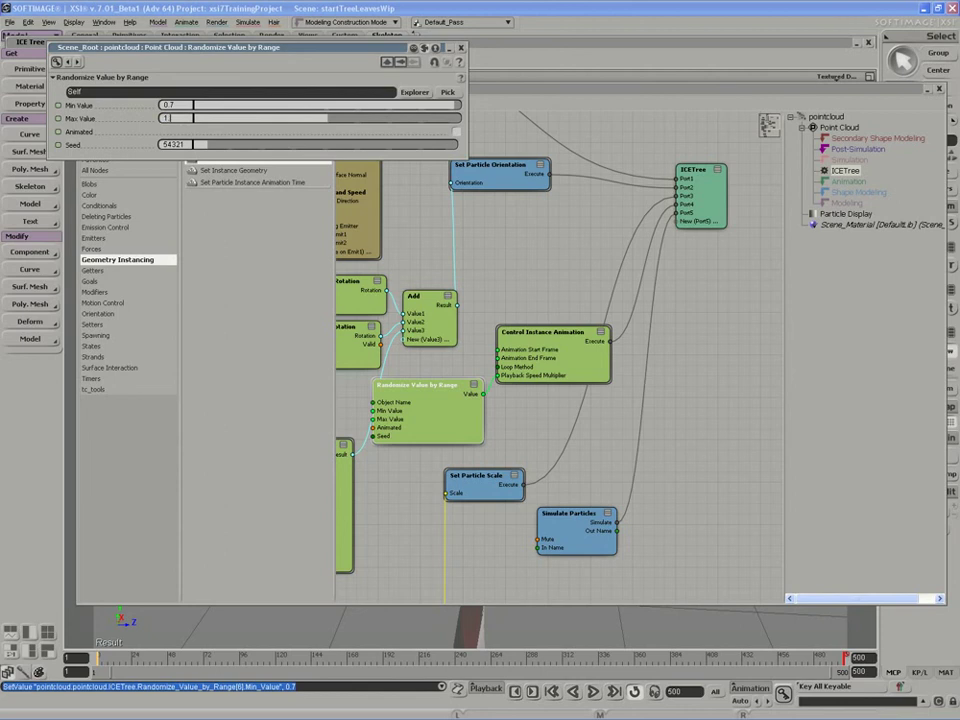
key("Return")
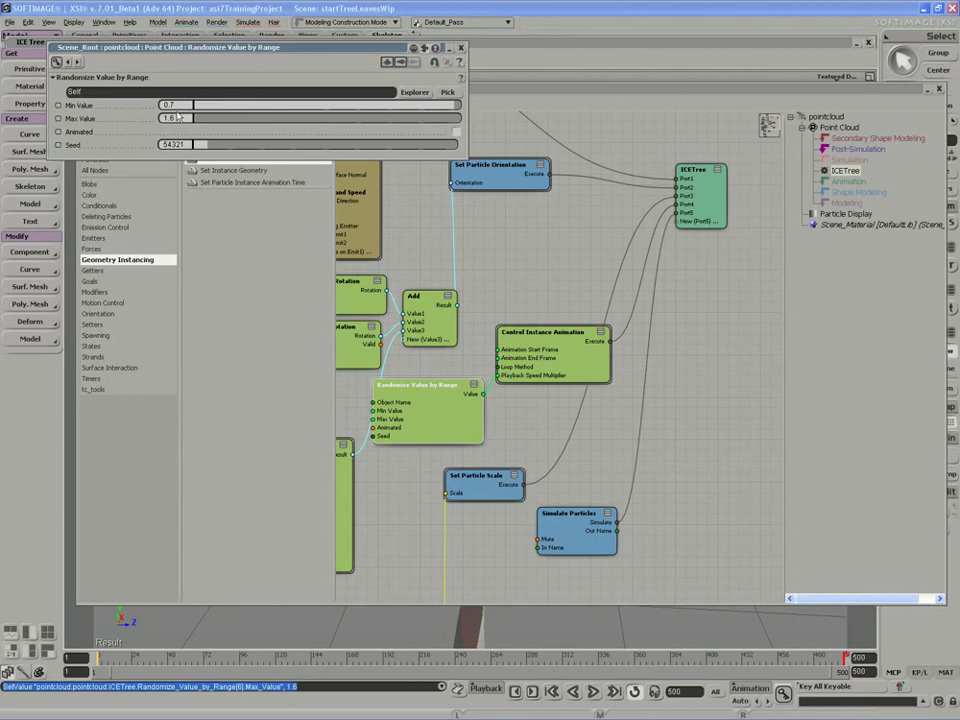
left_click(462, 48)
- Clear the ICE Tree window away from the camera view so the tree can be inspected
left_click_drag(491, 84, 402, 79)
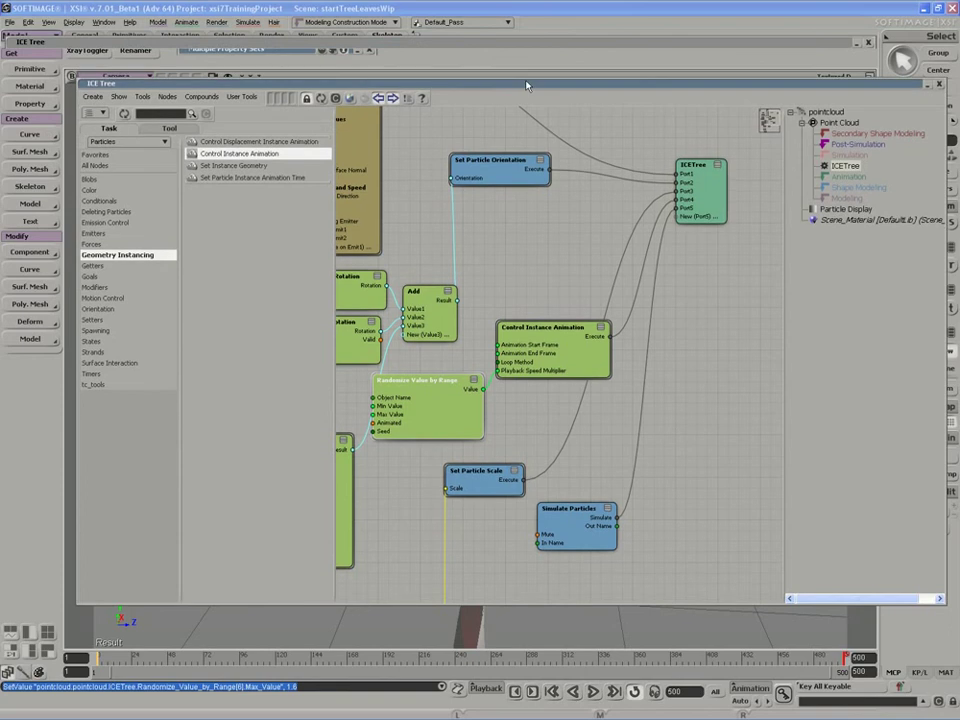
left_click_drag(527, 85, 370, 89)
left_click(781, 87)
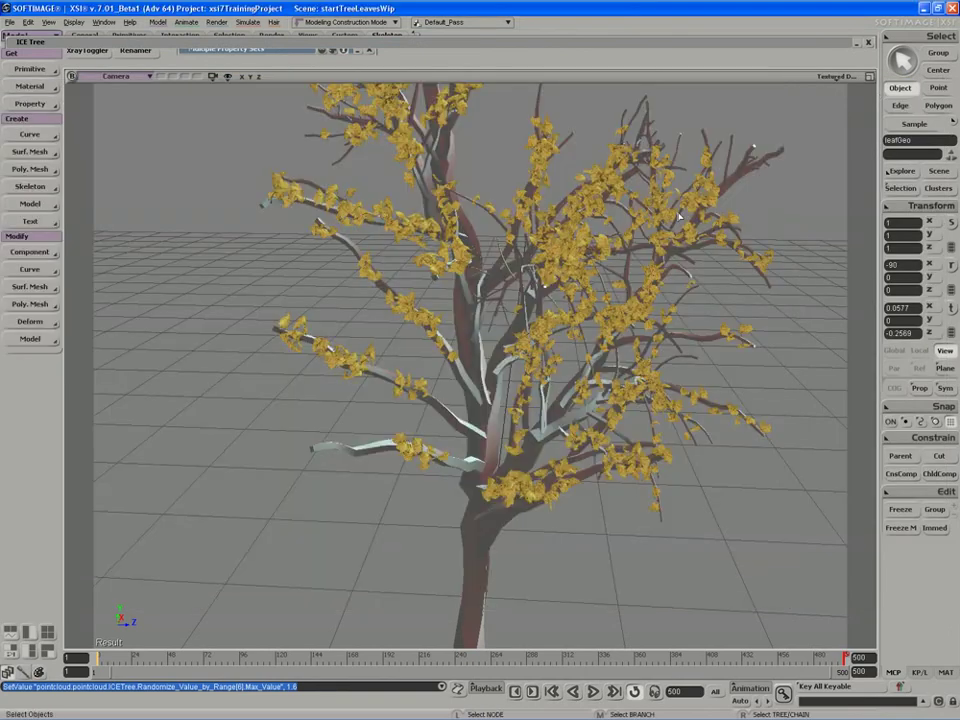
- Clear the selection, play the simulation from the start to check the leaves' motion, stop it and reopen the ICE Tree
left_click(215, 413)
middle_click(592, 692)
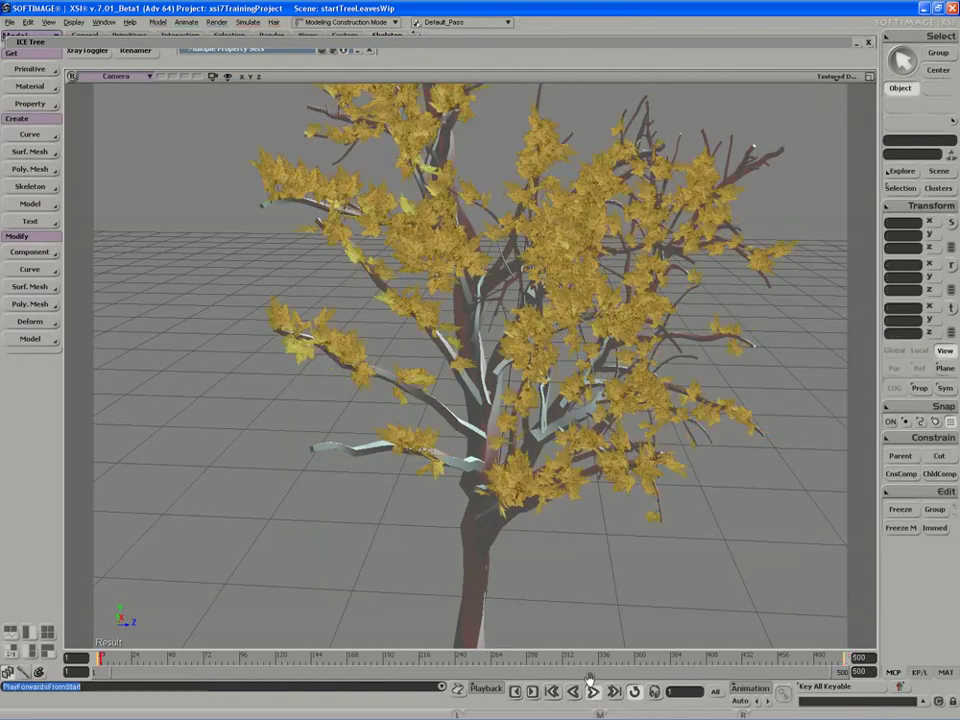
double_click(325, 45)
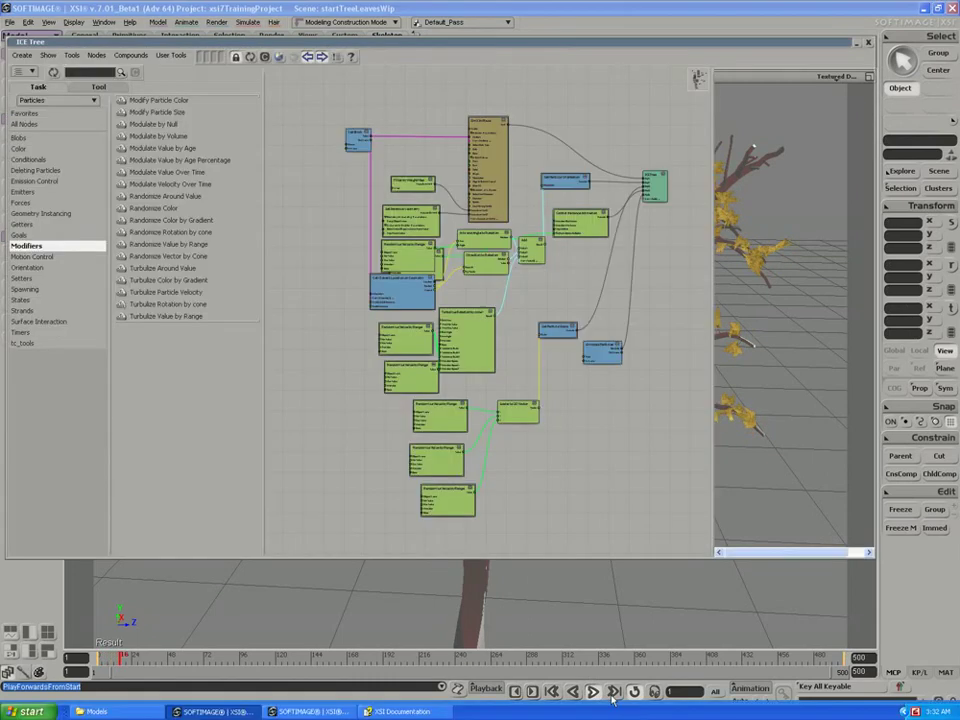
left_click(592, 691)
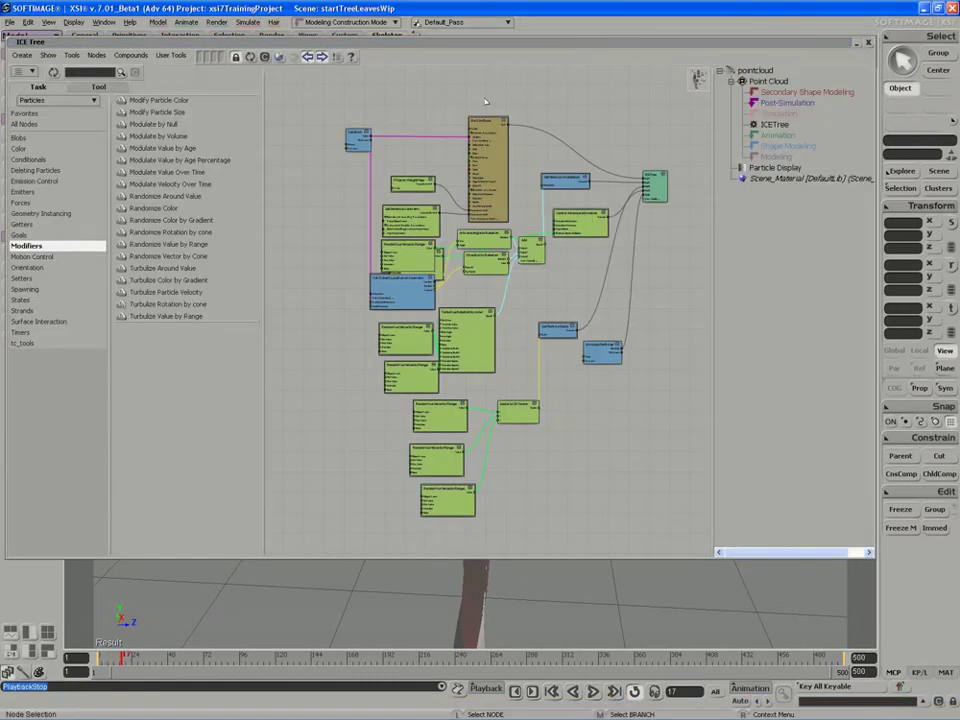
- Set the Emit In Place node's rate to 500 and its size to about 1.356
left_click(489, 139)
double_click(489, 139)
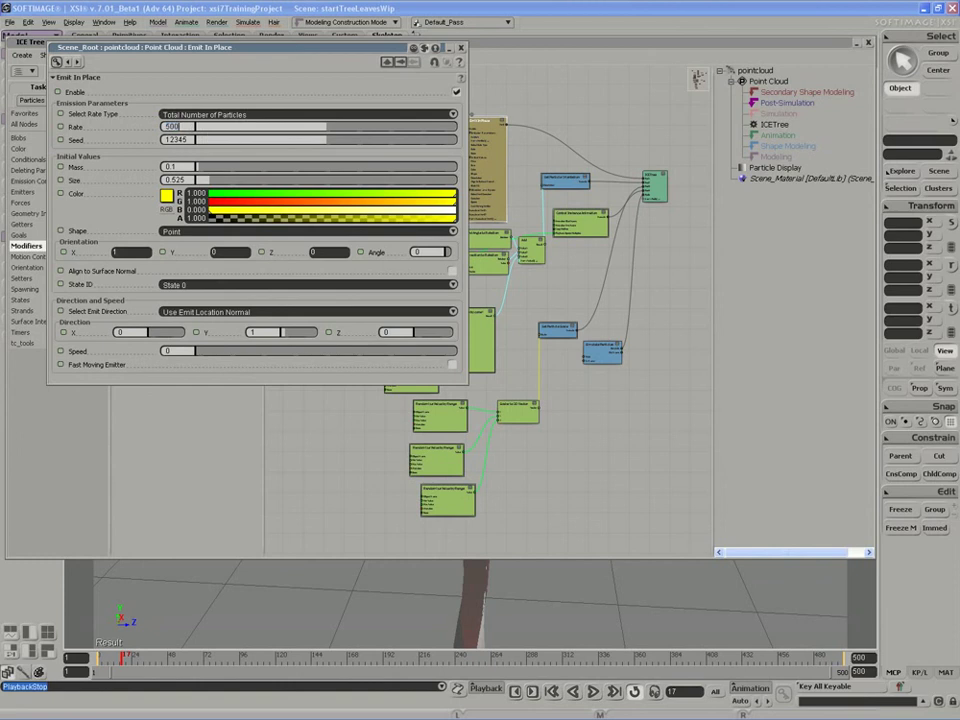
key("Return")
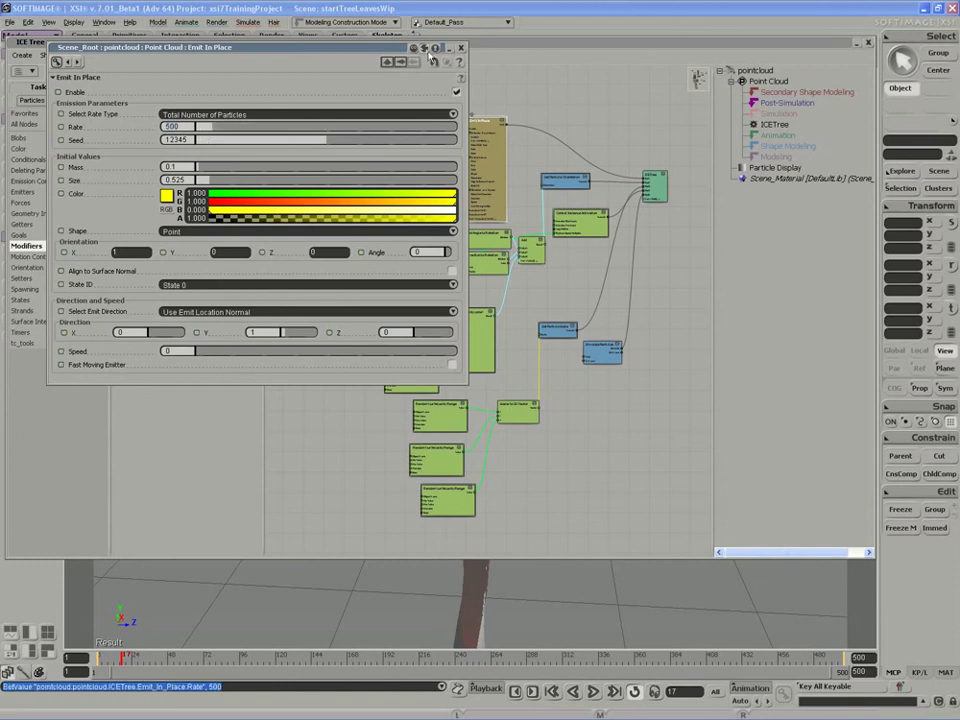
double_click(483, 43)
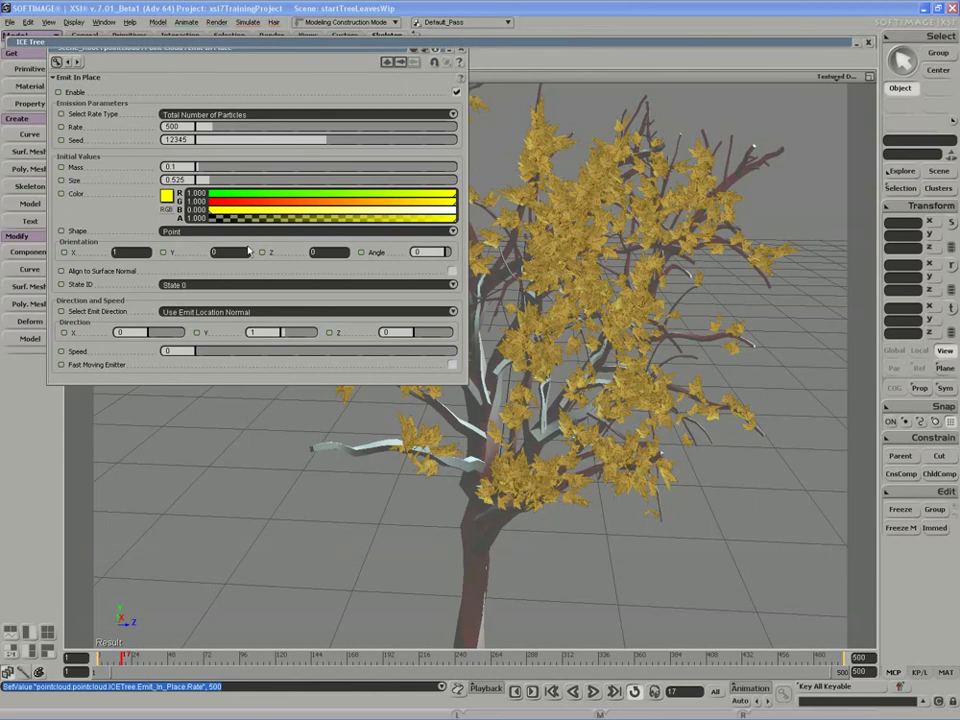
left_click_drag(97, 658, 103, 658)
left_click_drag(219, 181, 235, 183)
left_click_drag(102, 656, 109, 656)
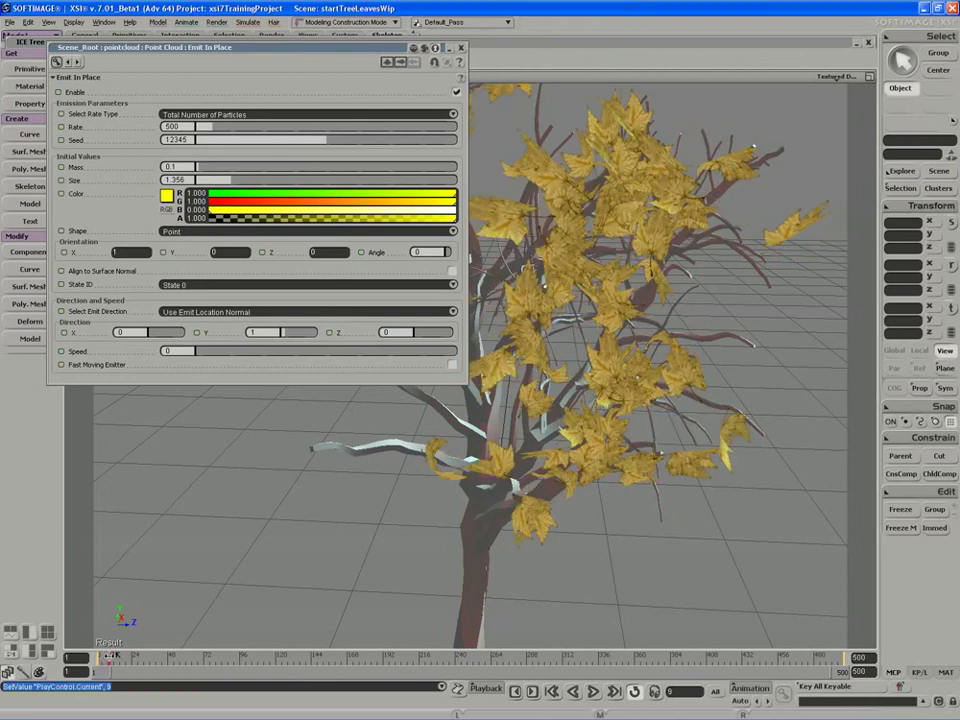
- Play the simulation from the start, move the Emit In Place properties aside and examine the curling leaves from several angles
left_click(593, 692)
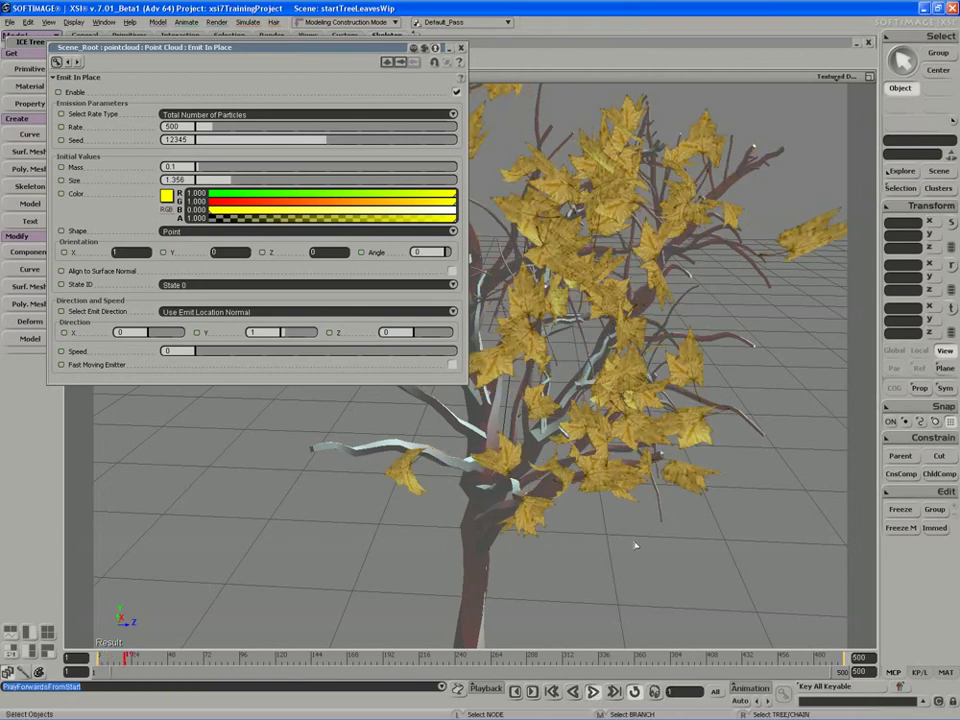
left_click_drag(349, 45, 228, 34)
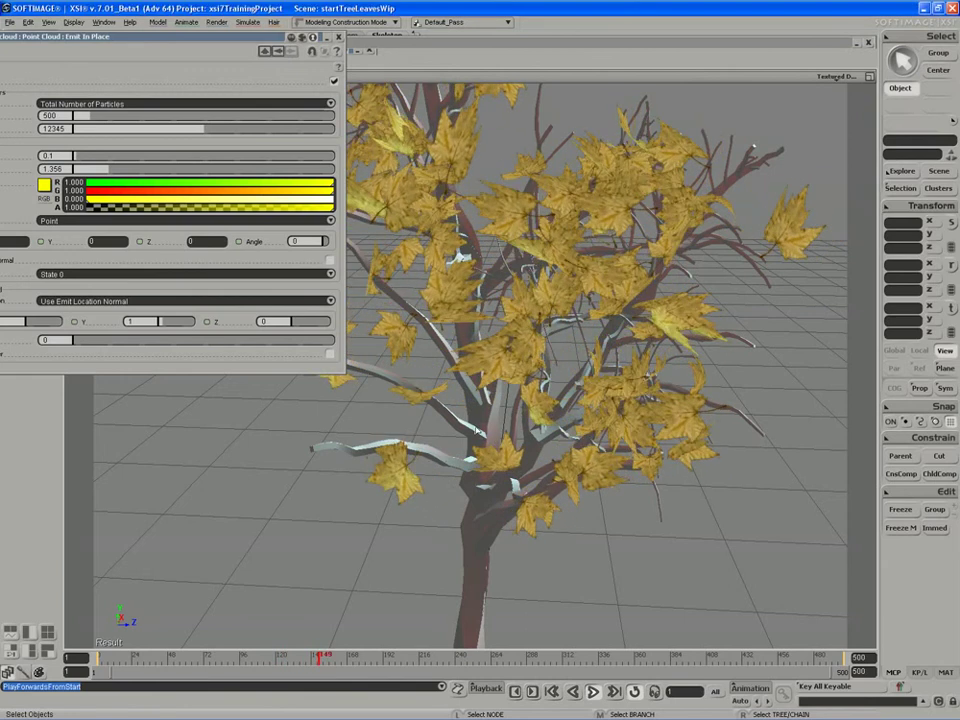
scroll(469, 428, "down", 5)
scroll(469, 428, "up", 3)
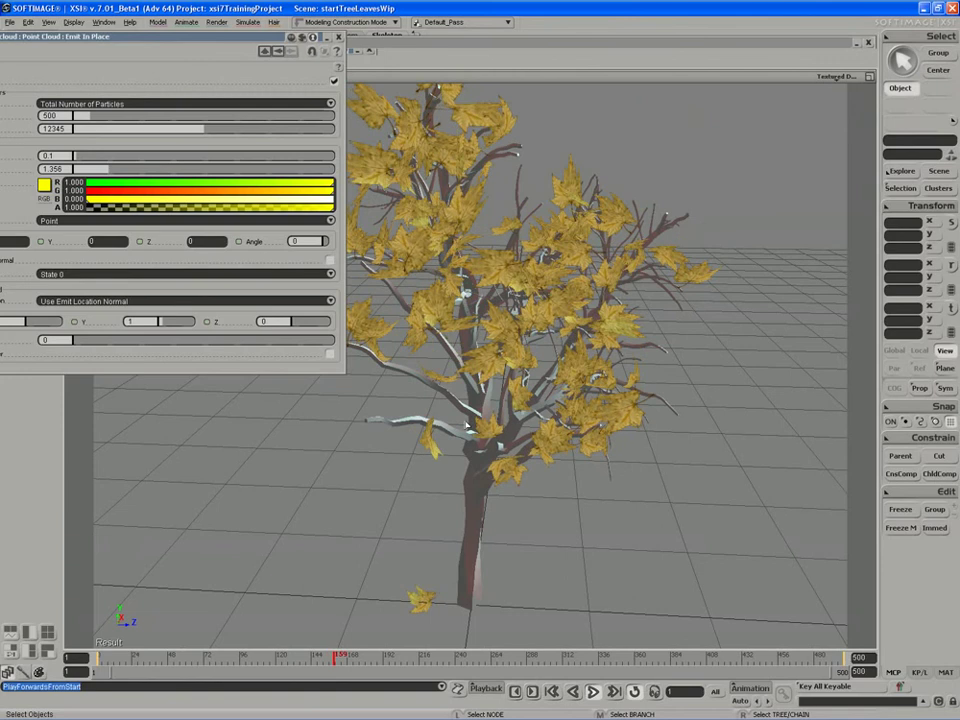
key("s")
right_click_drag(484, 172, 489, 214)
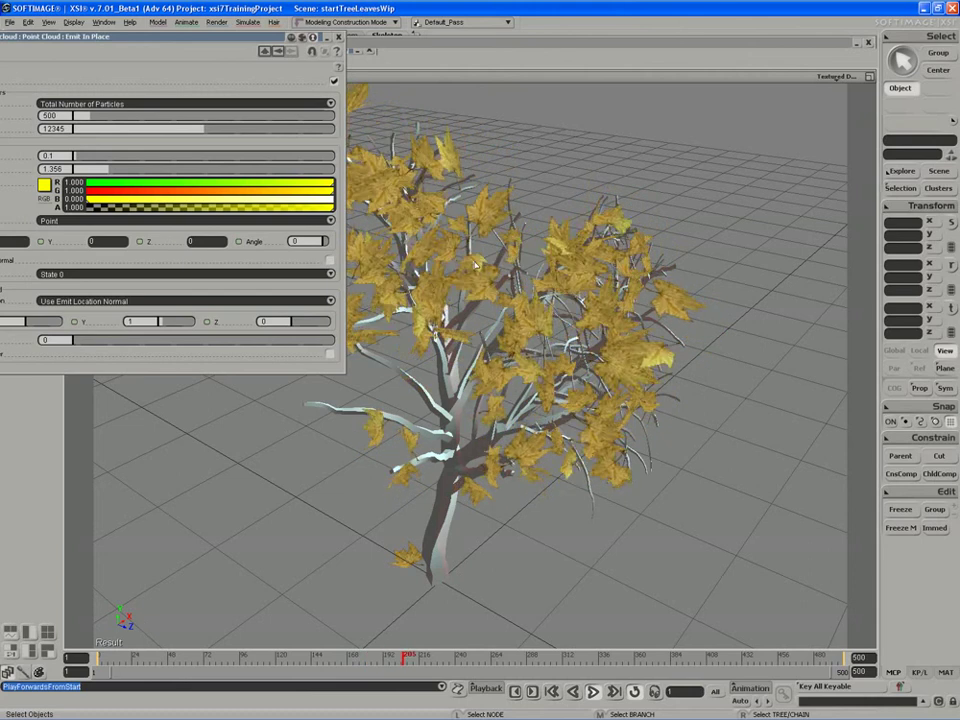
key("s")
right_click_drag(476, 264, 439, 438)
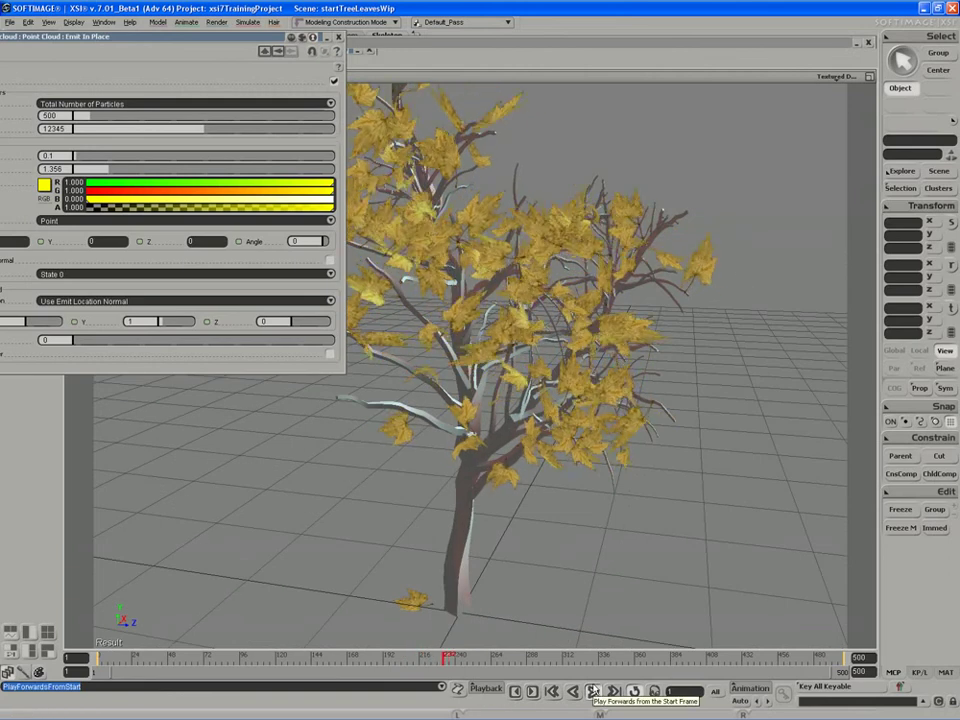
key("s")
right_click_drag(467, 514, 505, 522)
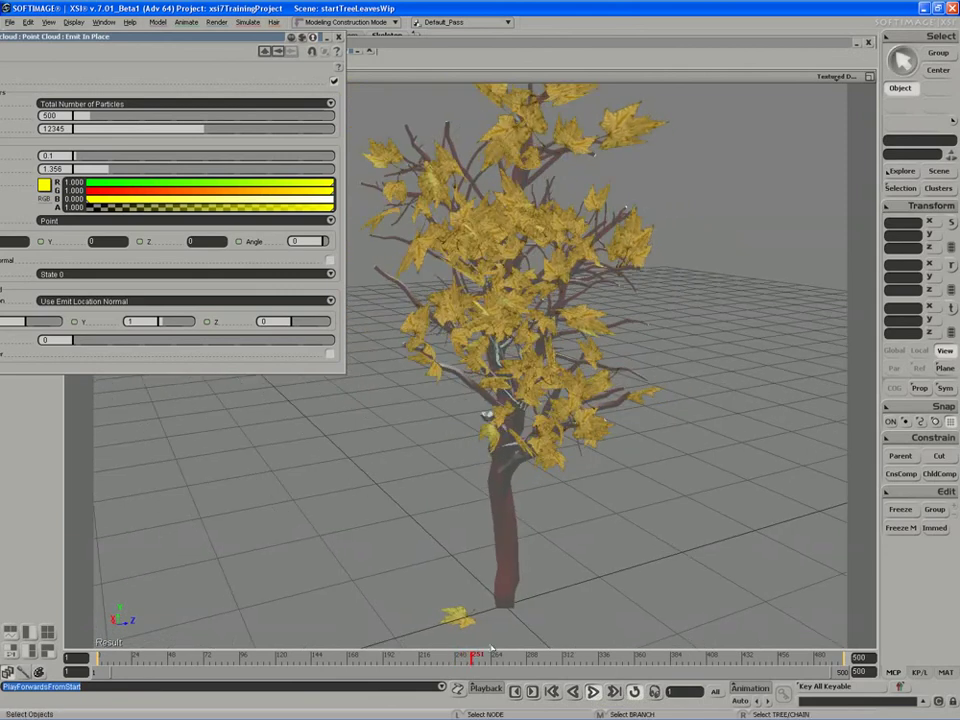
left_click(593, 692)
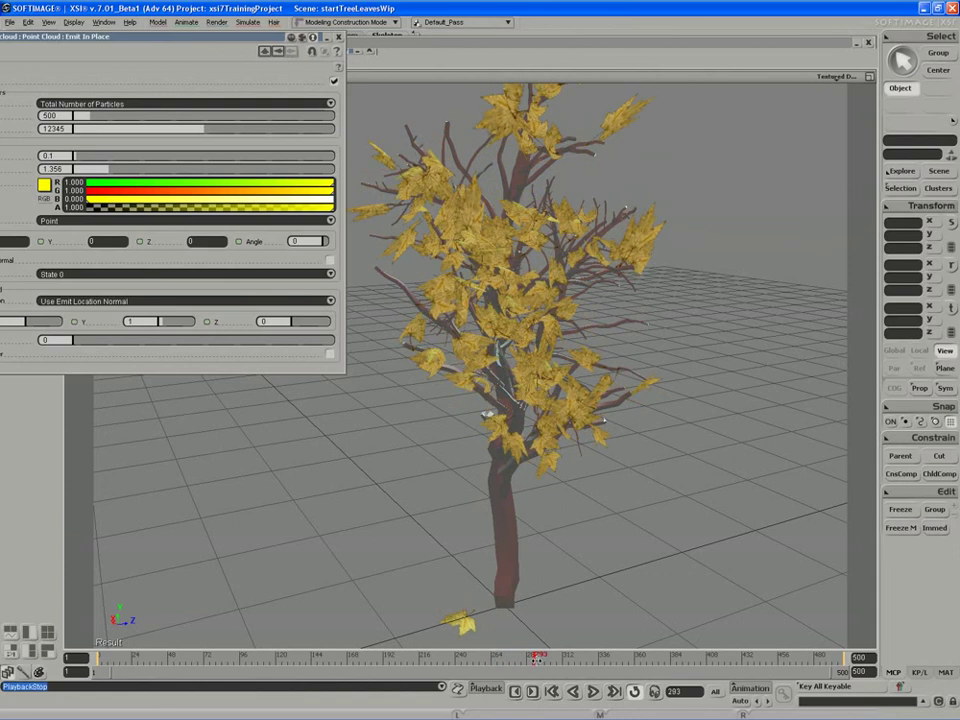
- Go to frame 336 and examine the shapes of the leaves around the tree up close
left_click_drag(580, 659, 601, 659)
key("s")
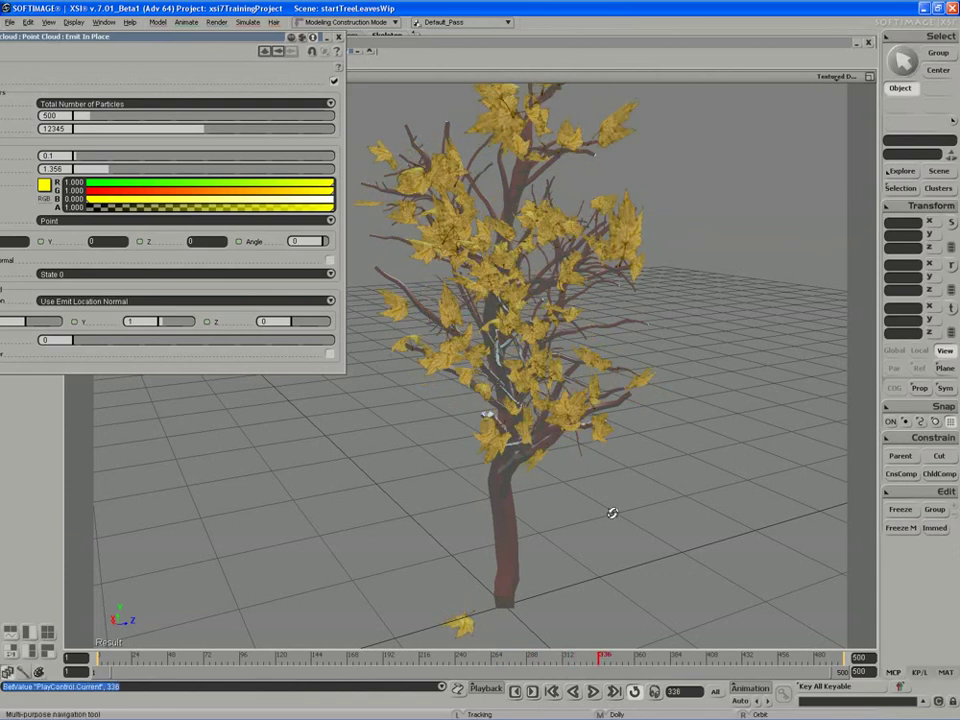
right_click_drag(613, 513, 576, 514)
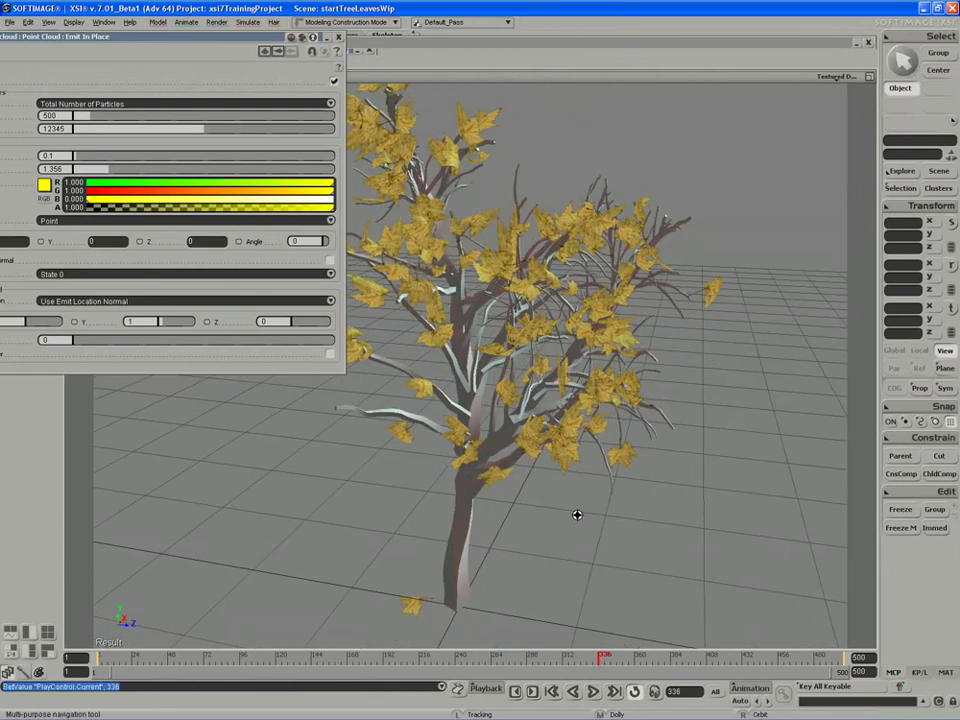
key("s")
right_click_drag(512, 248, 550, 280)
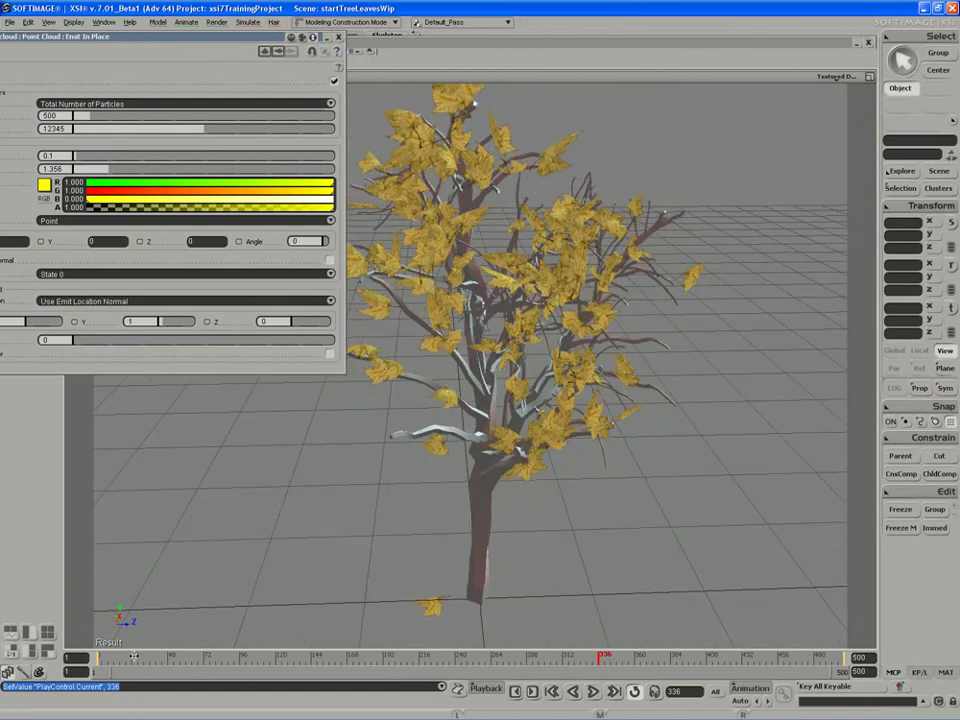
key("s")
right_click_drag(503, 324, 461, 345)
middle_click_drag(461, 345, 411, 377)
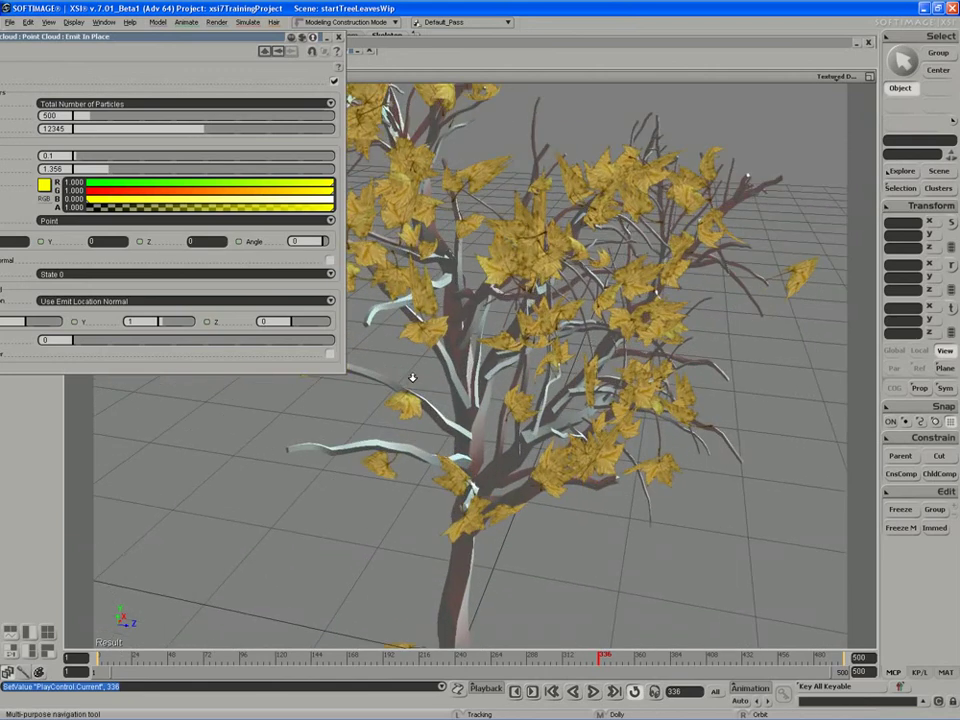
- Expand the ICE Tree and move Control Instance Animation and its connected Randomize Value by Range node into clear space next to each other
double_click(487, 43)
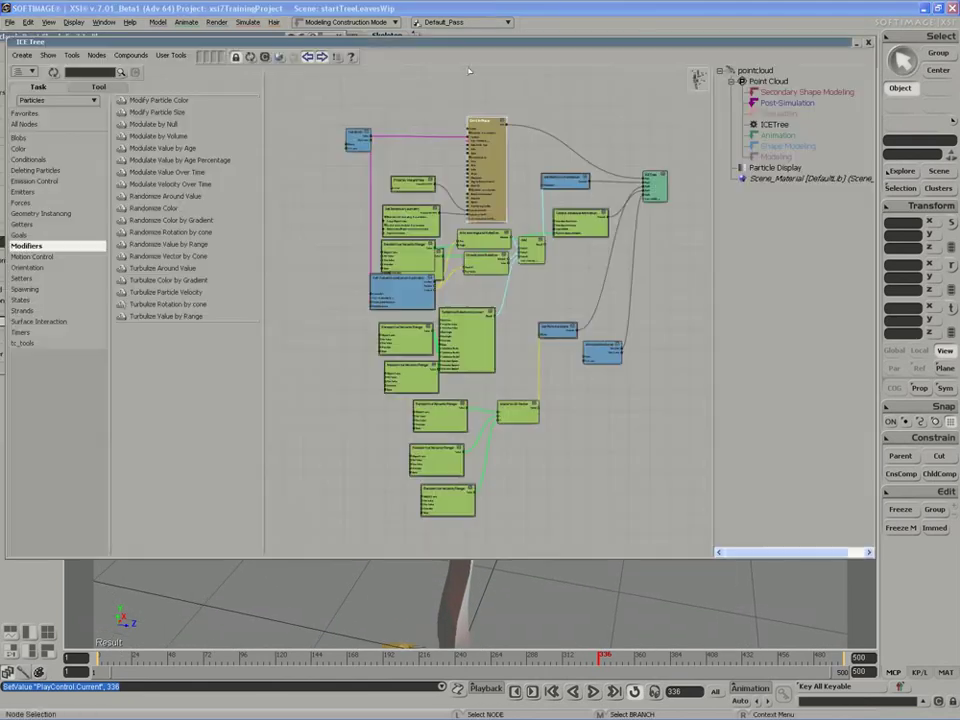
key("s")
left_click_drag(489, 354, 486, 345)
middle_click_drag(486, 345, 476, 321)
left_click_drag(457, 230, 387, 287)
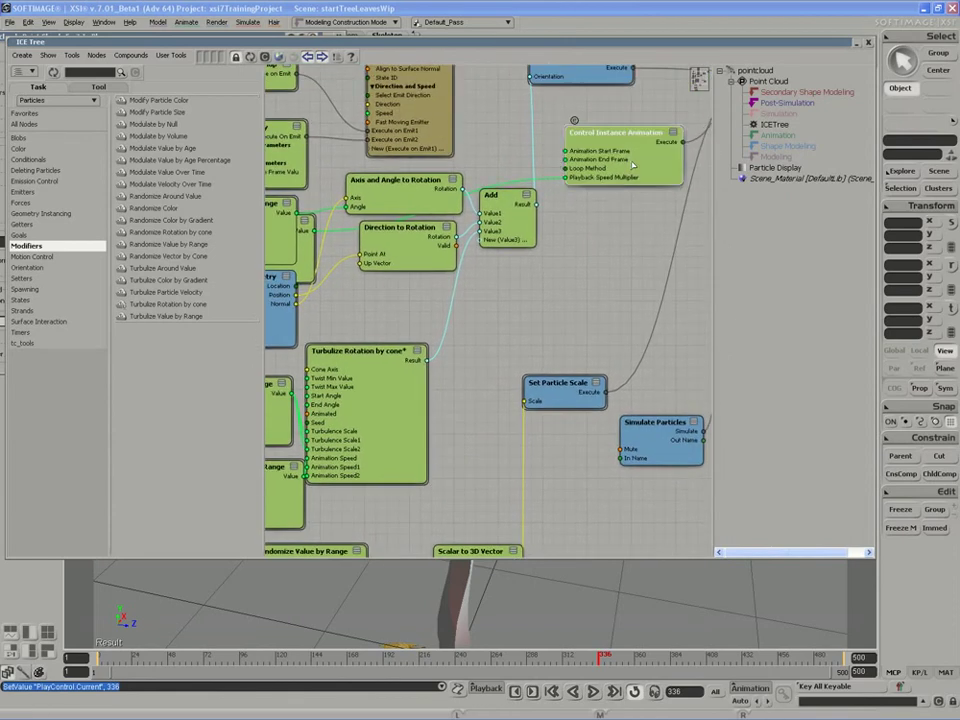
key("s")
left_click_drag(621, 174, 638, 187)
left_click_drag(634, 184, 639, 217)
left_click_drag(331, 282, 577, 333)
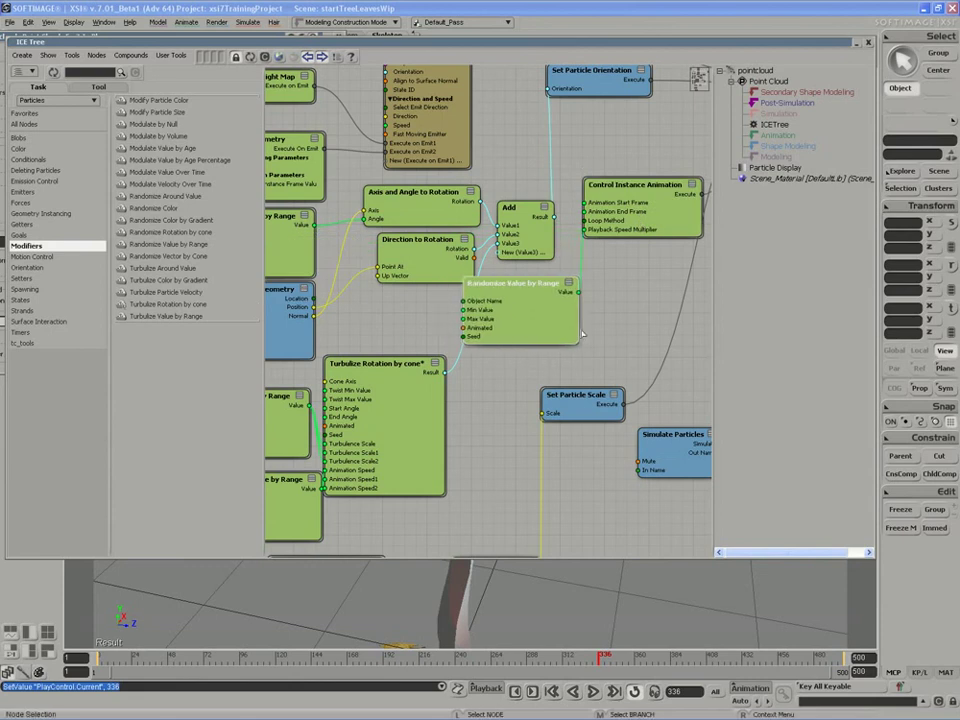
- Set the playback speed's Randomize Value by Range node to minimum 0 and maximum 5, and collapse the ICE Tree
double_click(527, 321)
left_click_drag(205, 108, 192, 107)
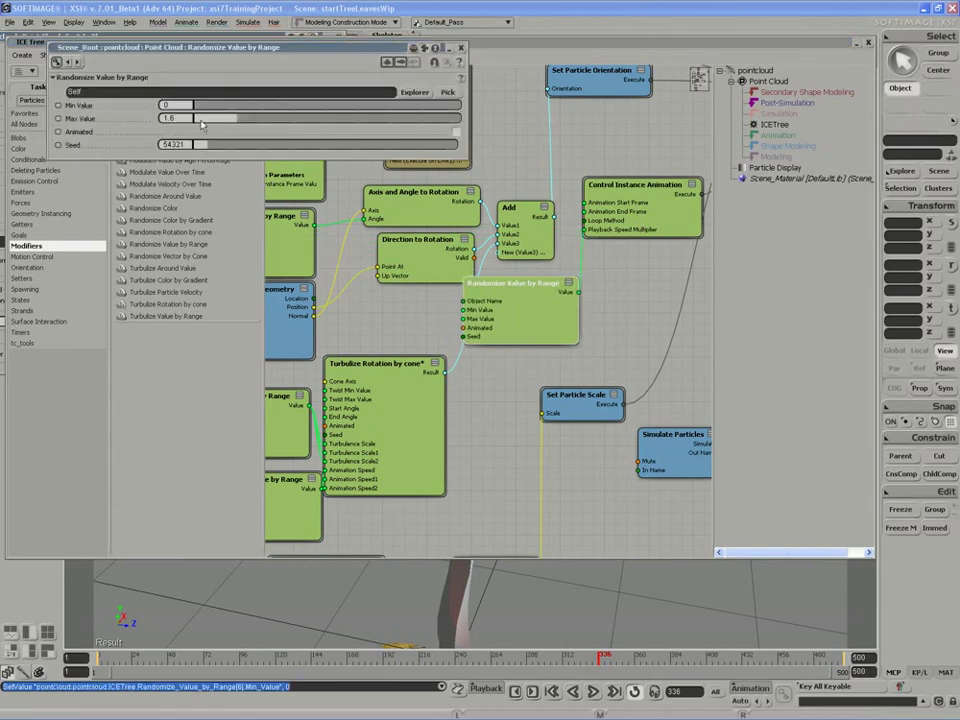
type("5")
key("Return")
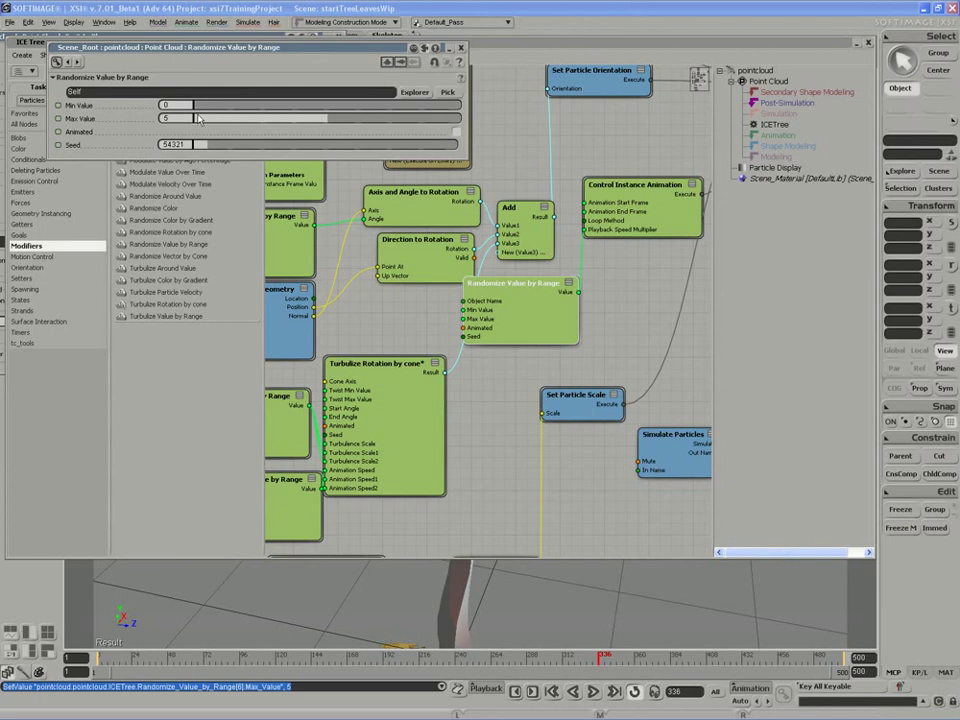
double_click(503, 46)
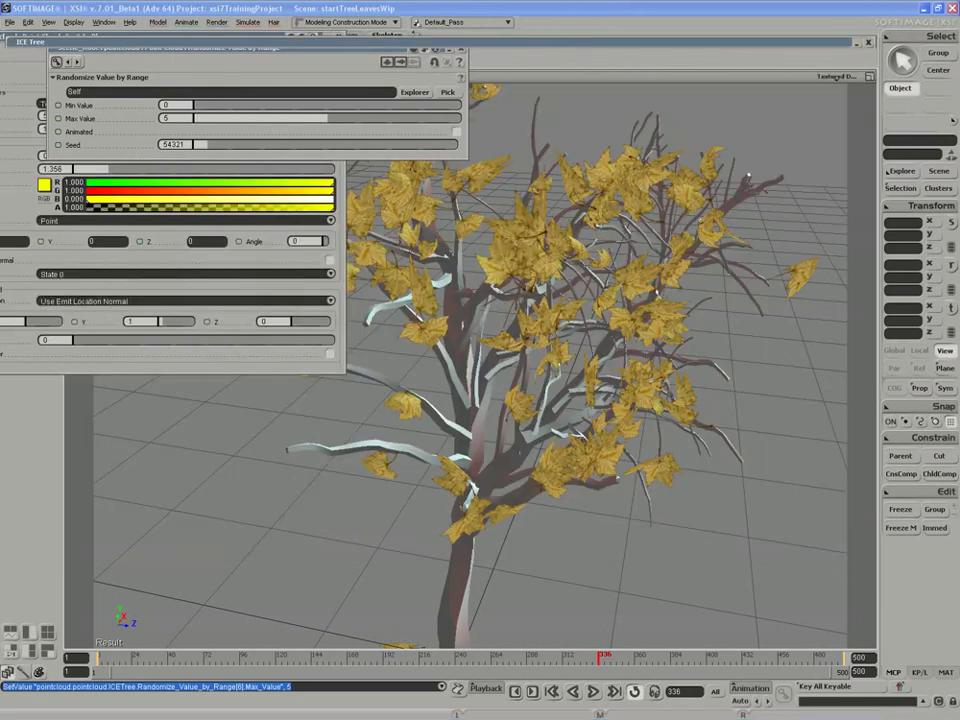
- Play the simulation from the start, inspect the variation in leaf curling from another angle and stop playback
left_click(593, 691)
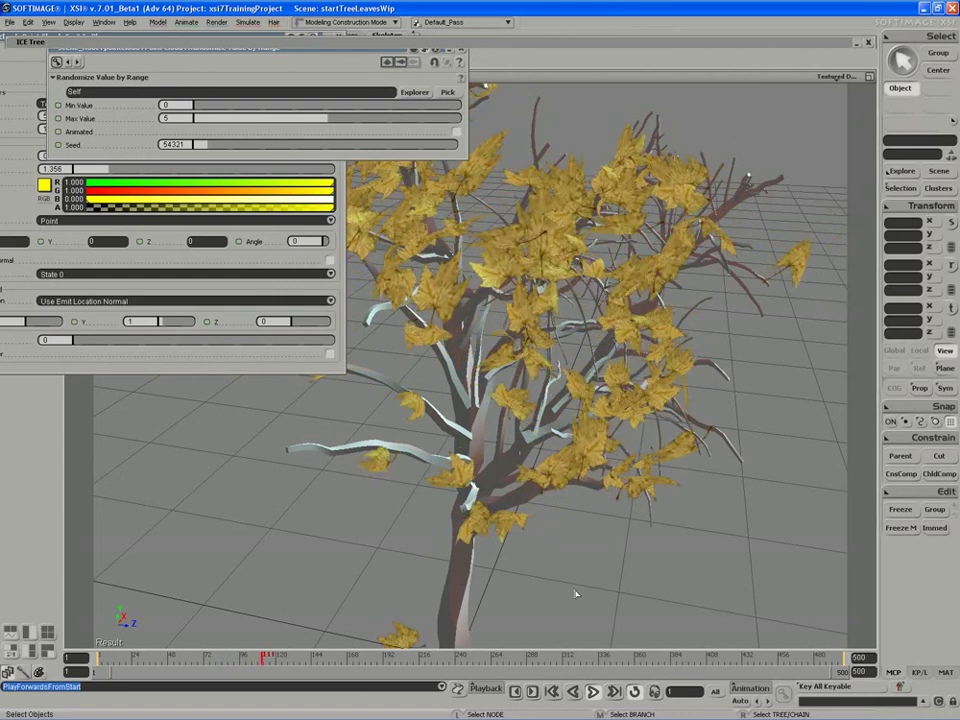
scroll(571, 594, "down", 3)
right_click_drag(570, 594, 506, 504)
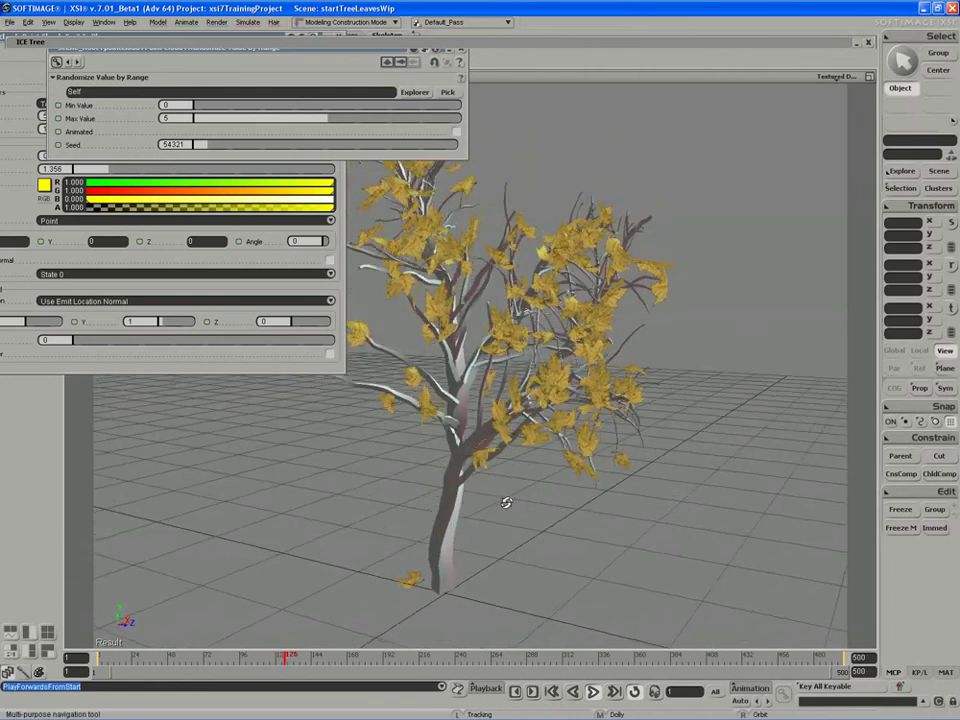
left_click(594, 693)
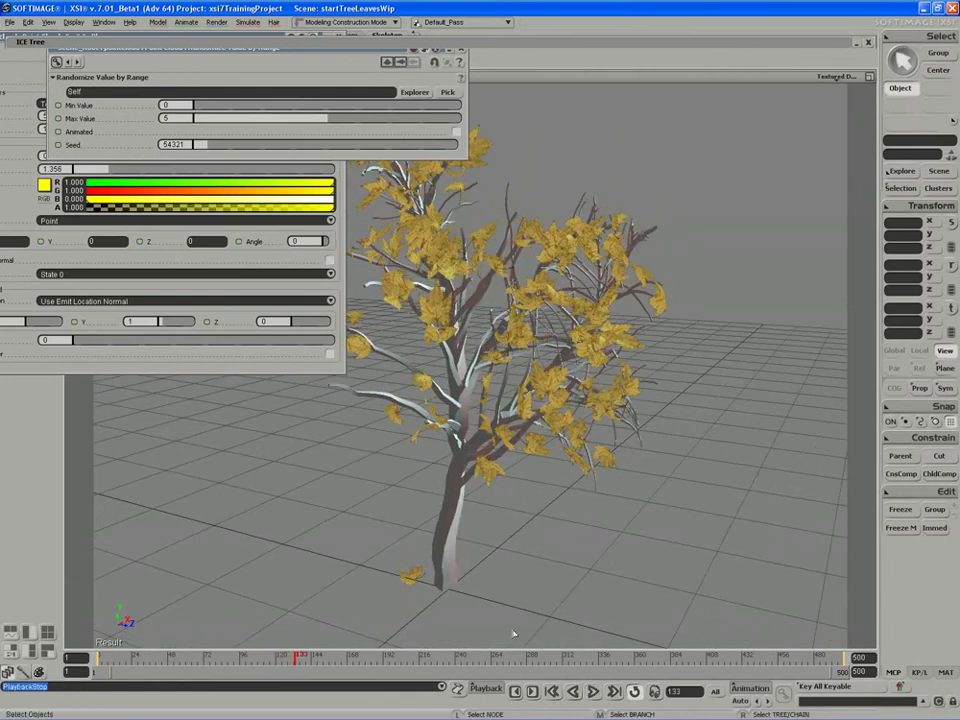
- Set the playback speed's Randomize Value by Range node to minimum 0.5 and maximum 3, and close its properties
left_click(183, 105)
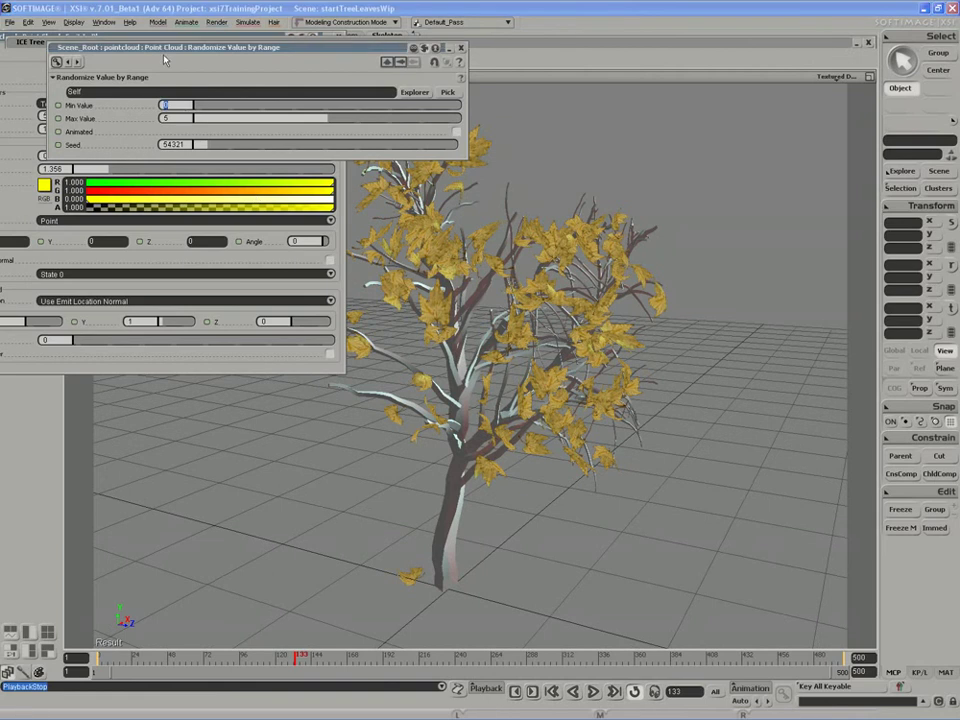
left_click_drag(157, 53, 248, 292)
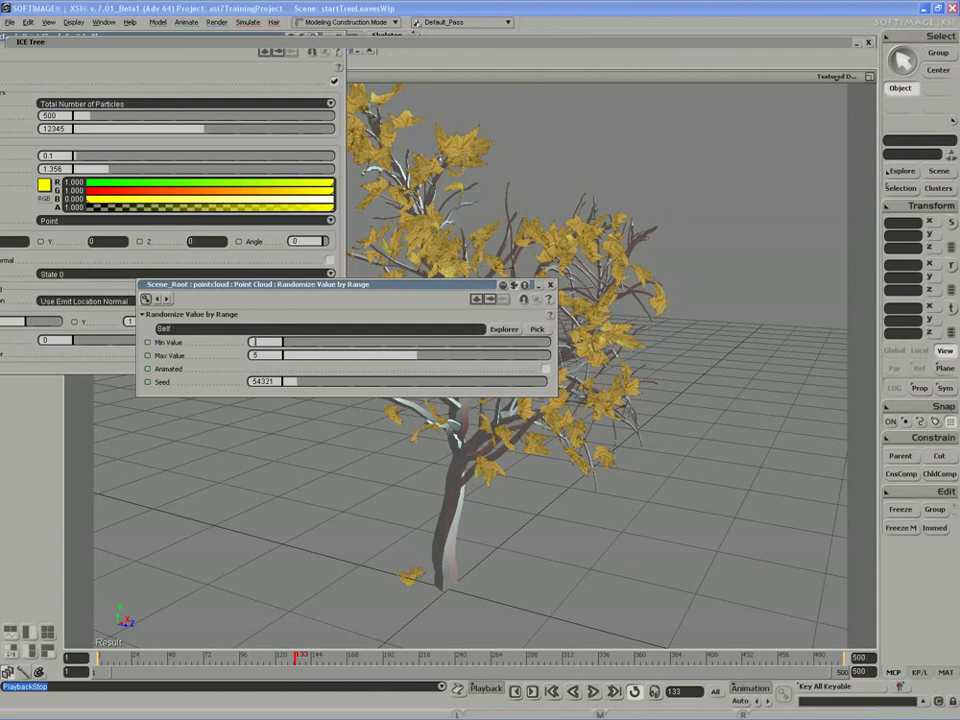
type("0.5")
key("Tab")
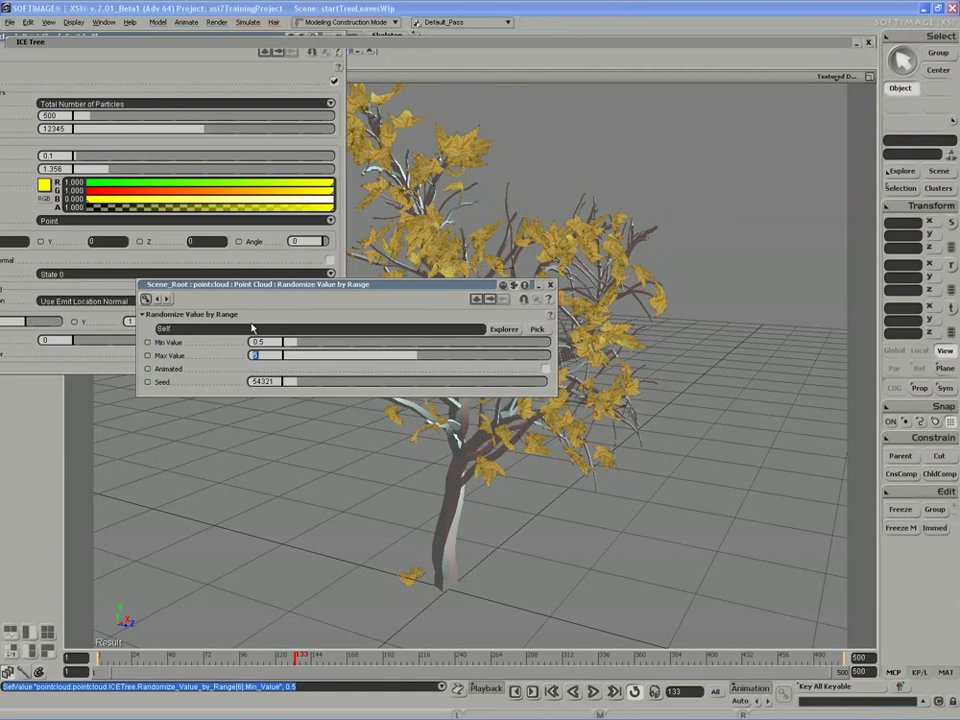
key("Return")
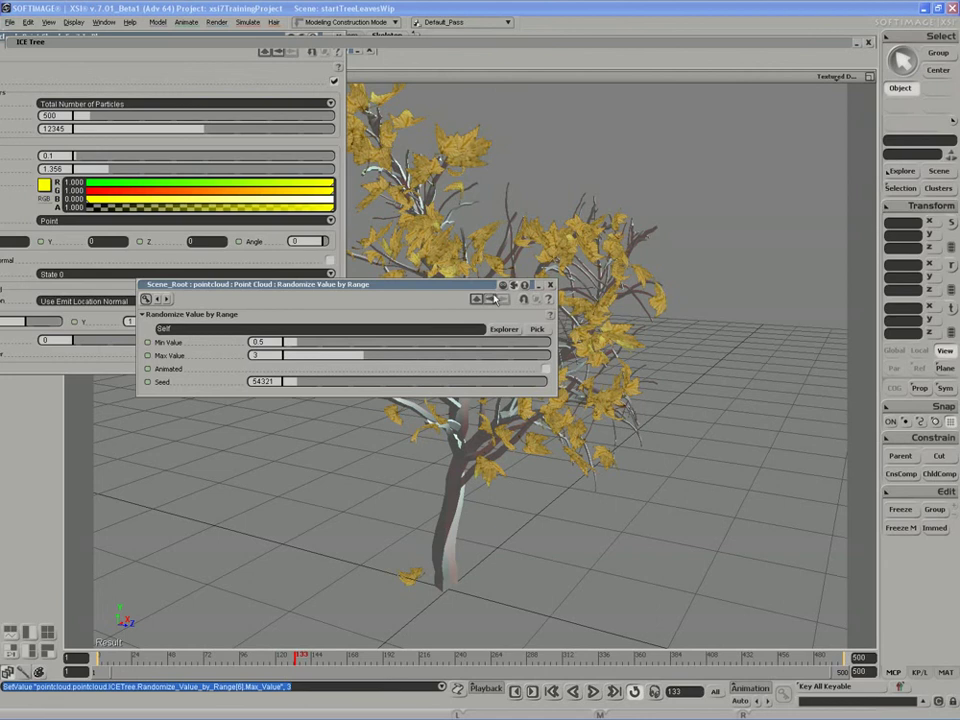
left_click(550, 285)
- Close the Emit In Place properties and expand the ICE Tree window to show the whole node network
left_click_drag(256, 46, 262, 21)
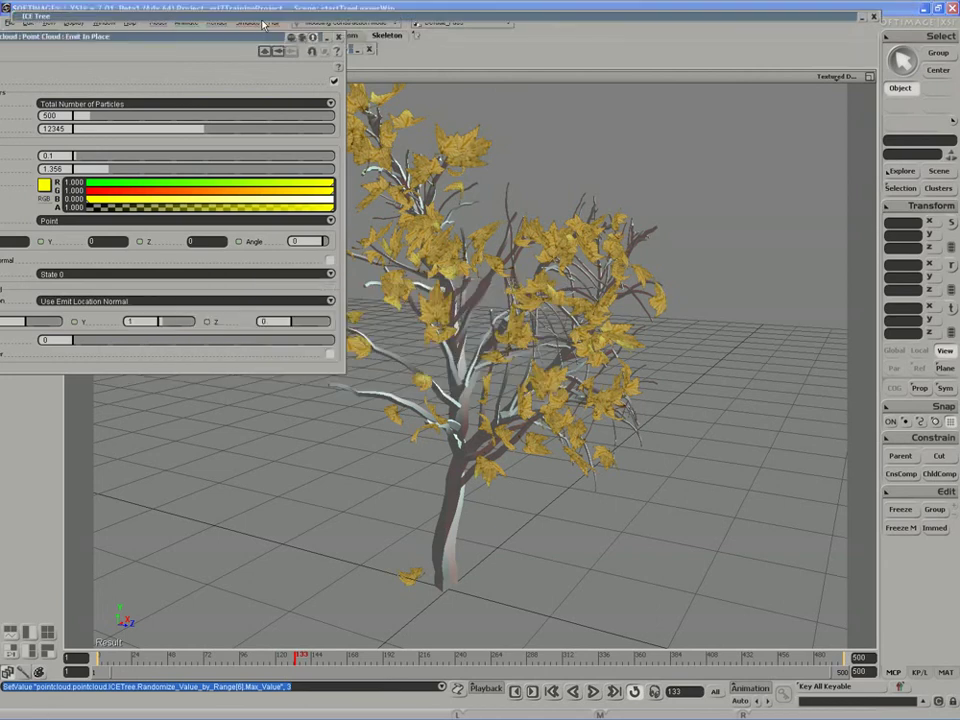
left_click(339, 38)
double_click(341, 18)
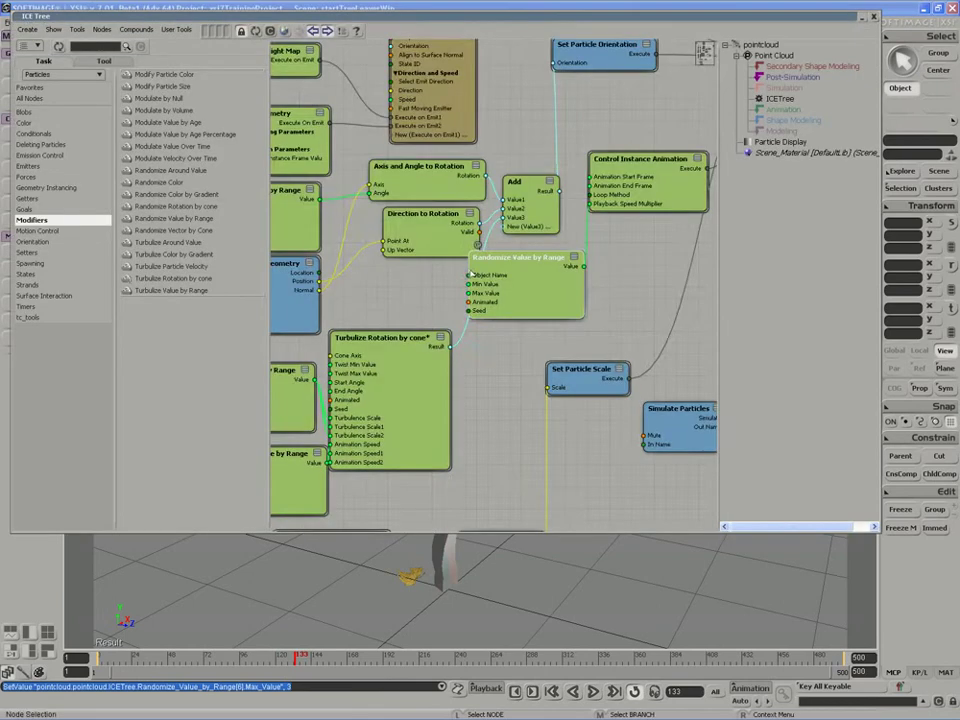
scroll(456, 308, "down", 4)
scroll(456, 308, "up", 5)
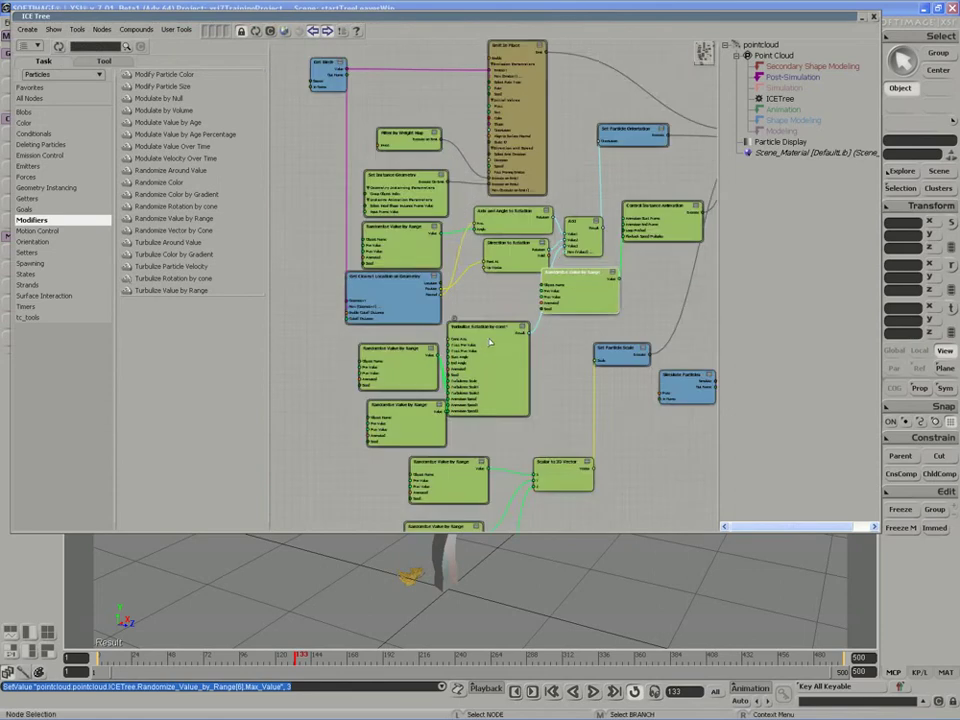
scroll(492, 340, "down", 2)
middle_click_drag(492, 340, 452, 282)
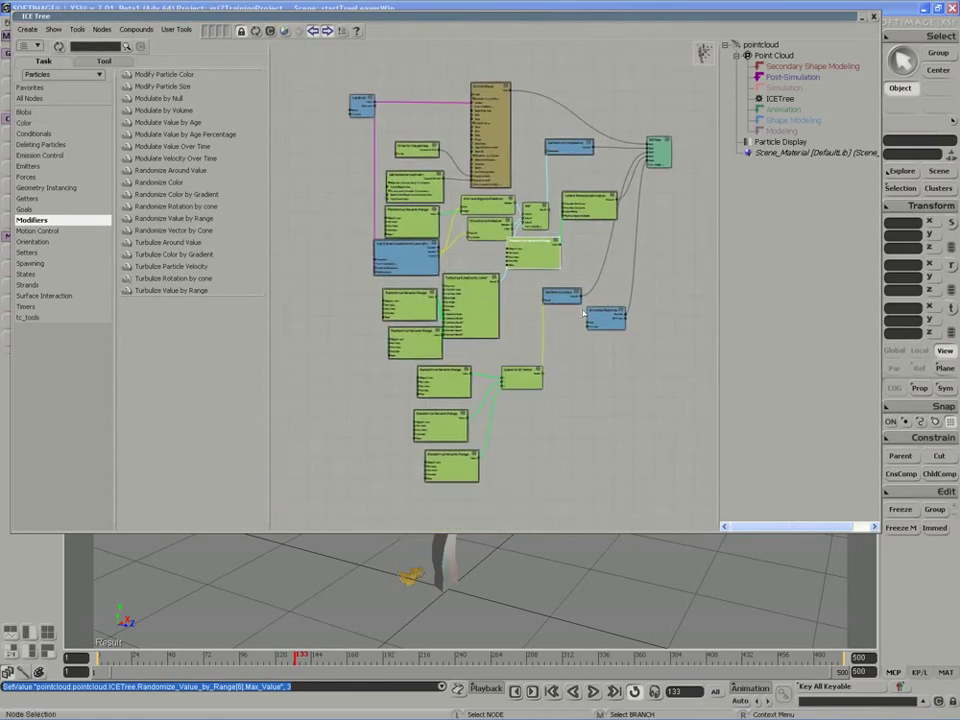
- Spread out the nodes feeding the ICETree node, placing Control Instance Animation and its Randomize Value by Range node below the particle scale node
left_click_drag(608, 319, 615, 379)
left_click_drag(659, 163, 693, 171)
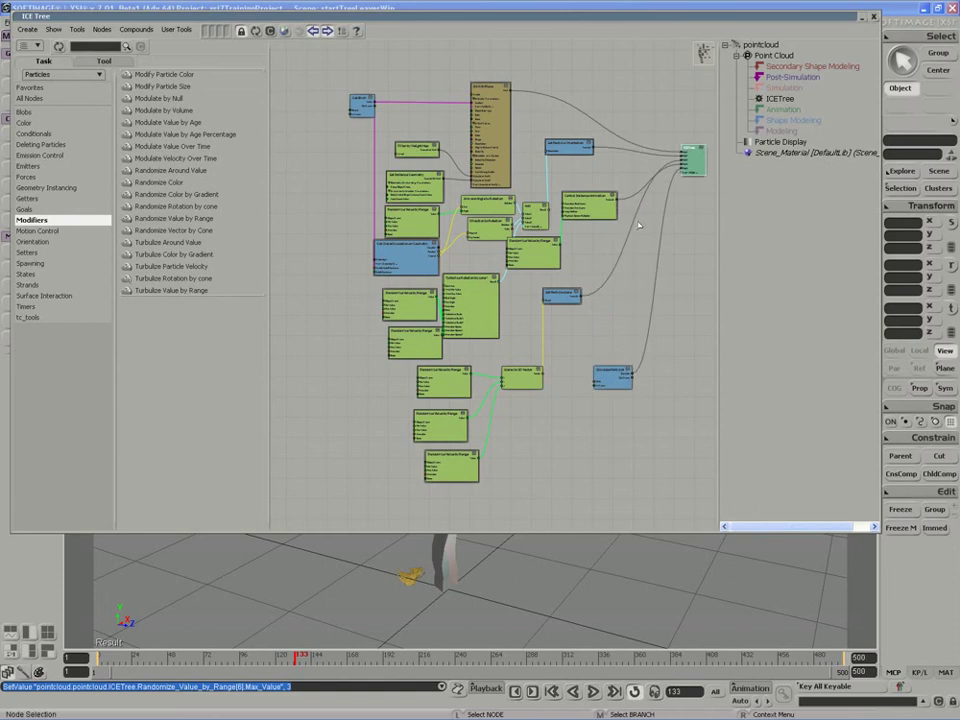
left_click_drag(565, 297, 605, 314)
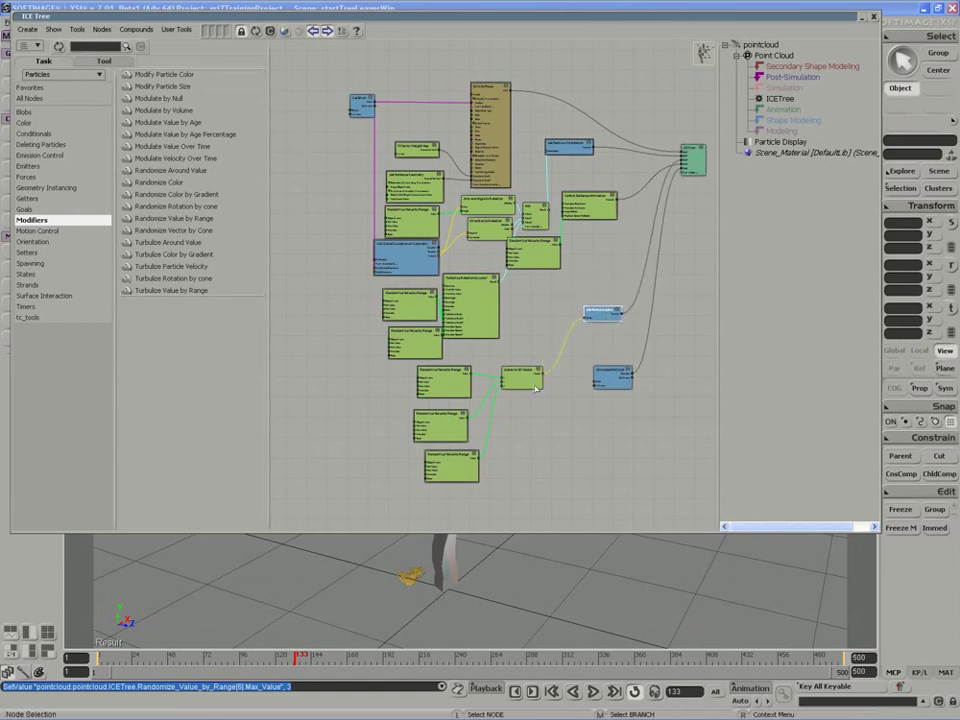
left_click_drag(585, 216, 593, 362)
left_click_drag(590, 318, 593, 303)
left_click_drag(525, 254, 524, 418)
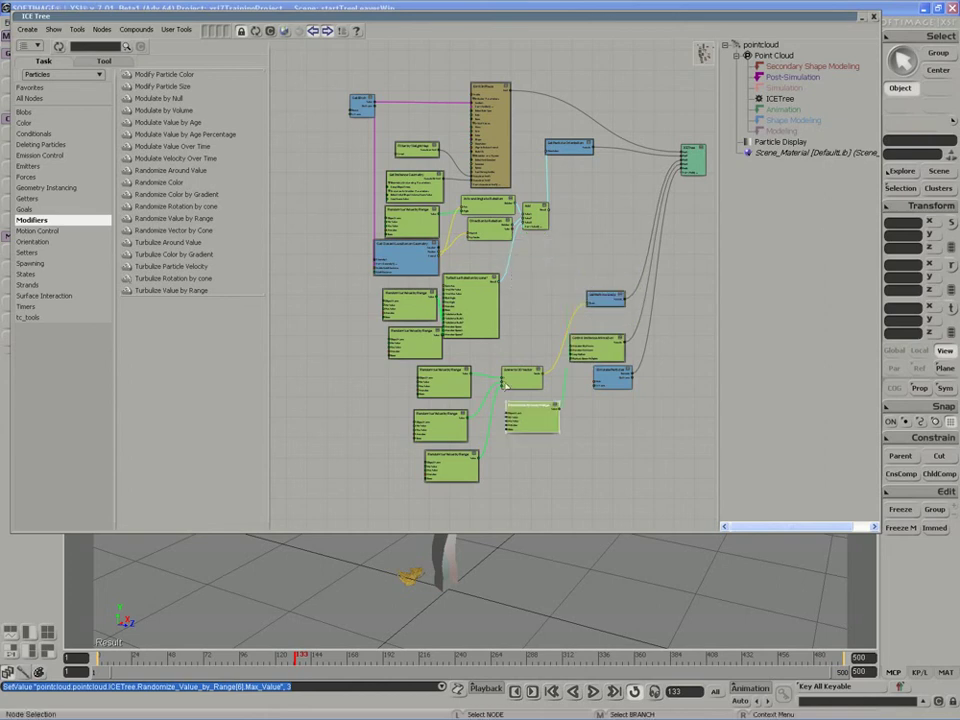
- Rearrange the Scalar to 3D Vector and Turbulize Rotation nodes with their Randomize Value by Range nodes so the connections are easier to follow
left_click_drag(522, 371, 534, 322)
left_click_drag(449, 383, 452, 388)
left_click_drag(432, 429, 452, 464)
left_click_drag(478, 326, 483, 328)
left_click_drag(430, 346, 415, 348)
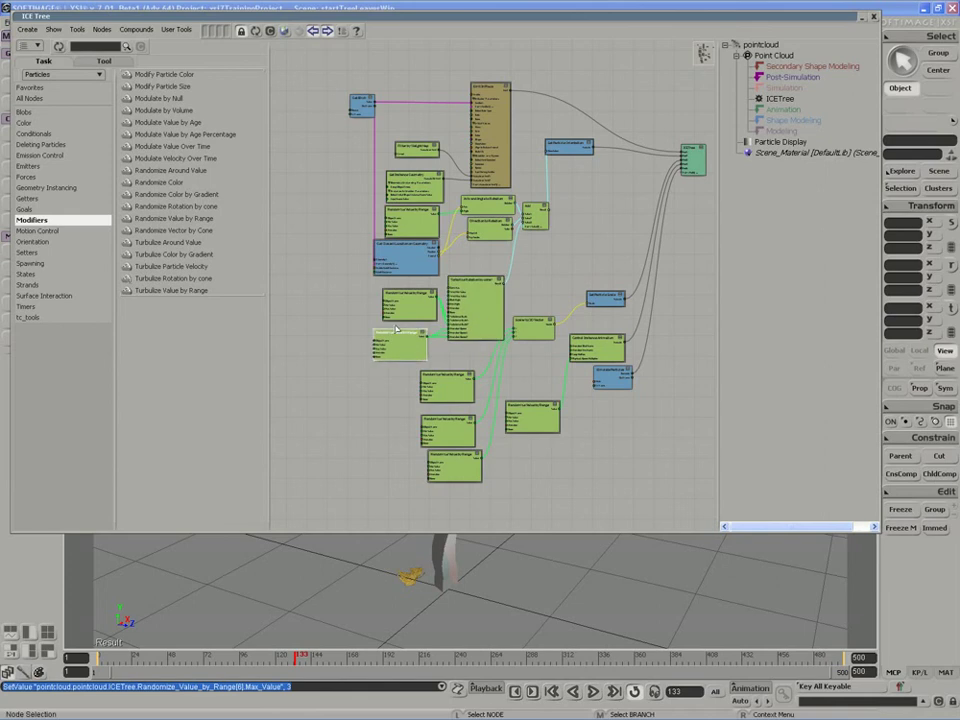
left_click_drag(423, 302, 417, 303)
left_click_drag(479, 299, 486, 280)
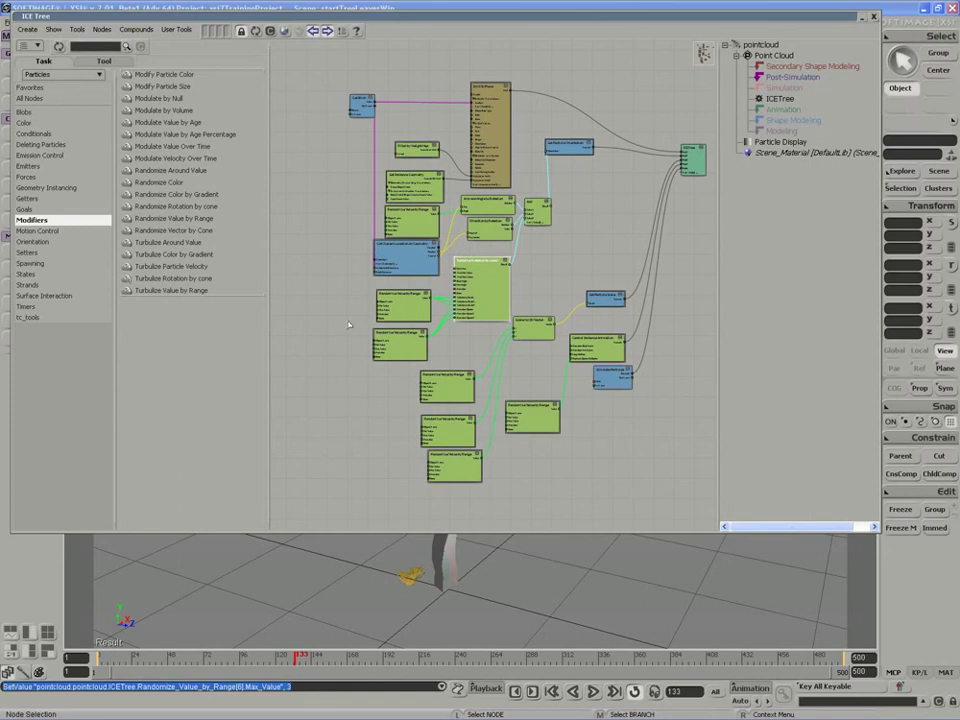
- Move the ICE Tree window clear of the main menu bar and save the scene
left_click_drag(30, 15, 50, 80)
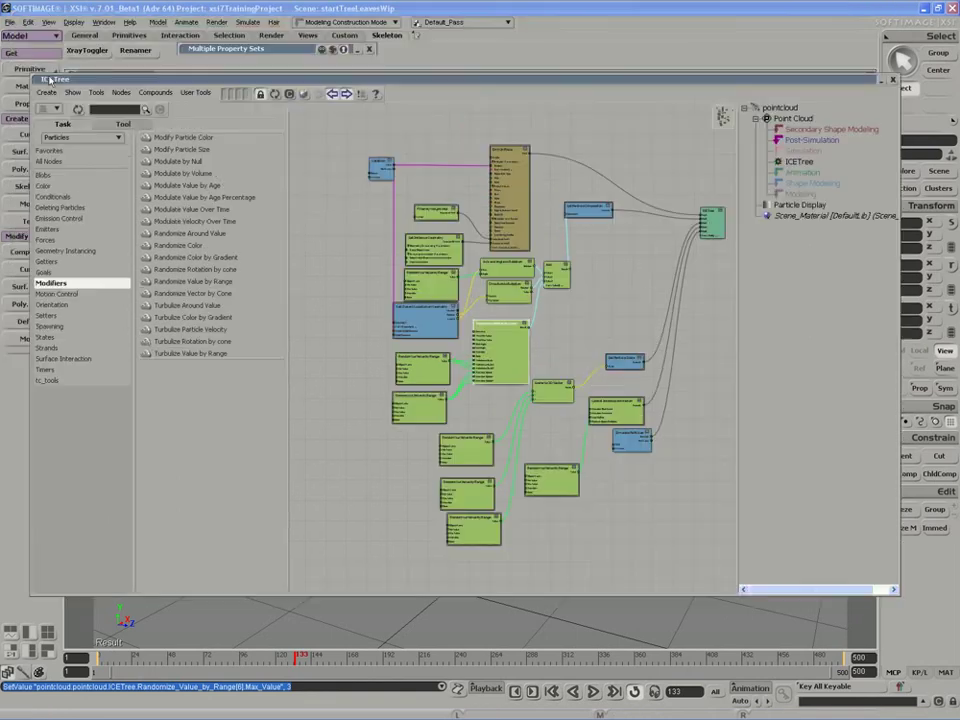
left_click(9, 22)
left_click(24, 64)
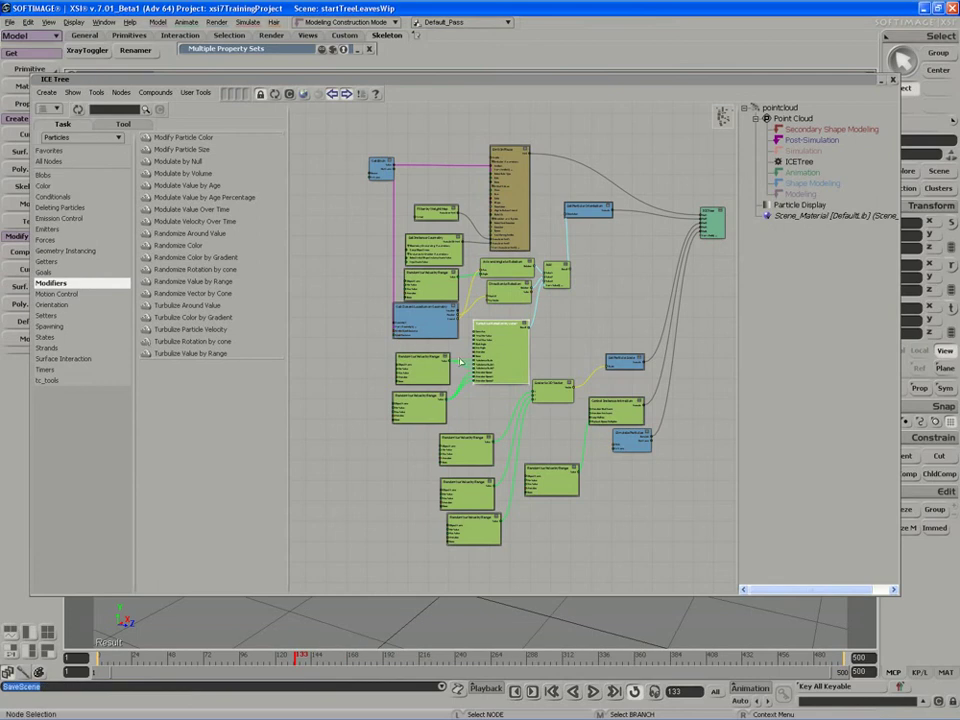